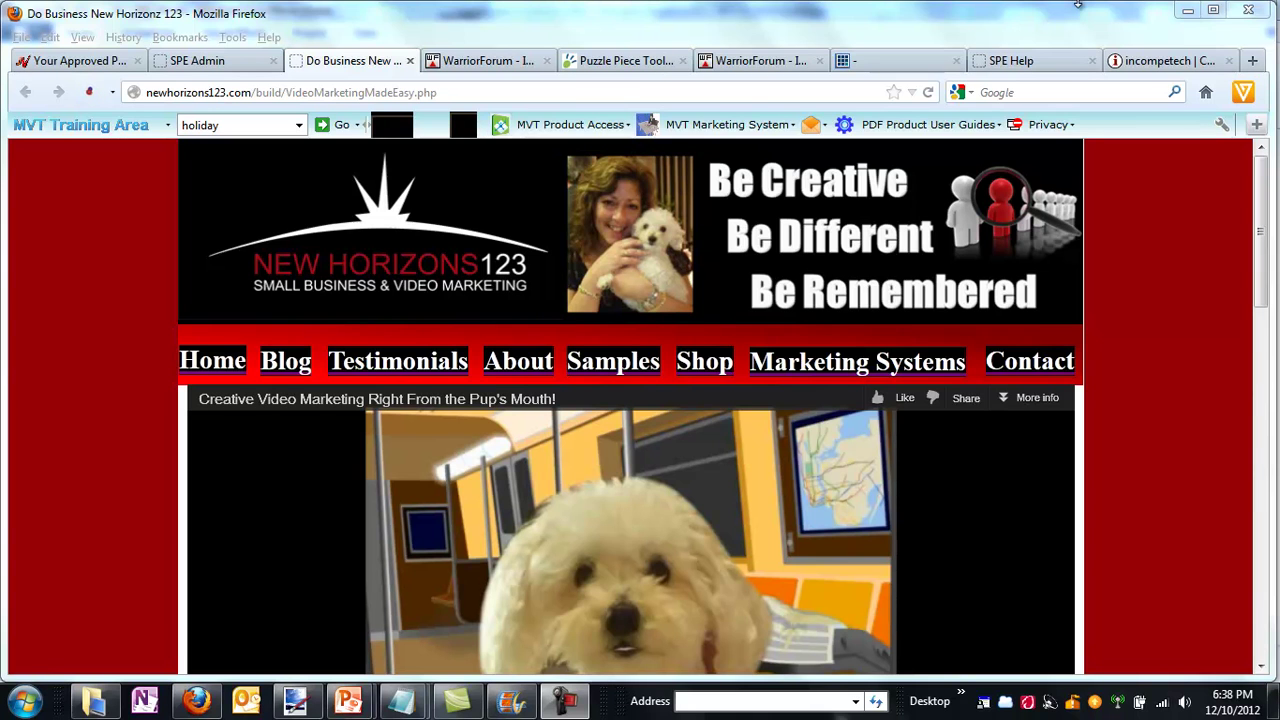
Bring Windows Live Movie Maker with its empty My Movie project to the front
click(513, 703)
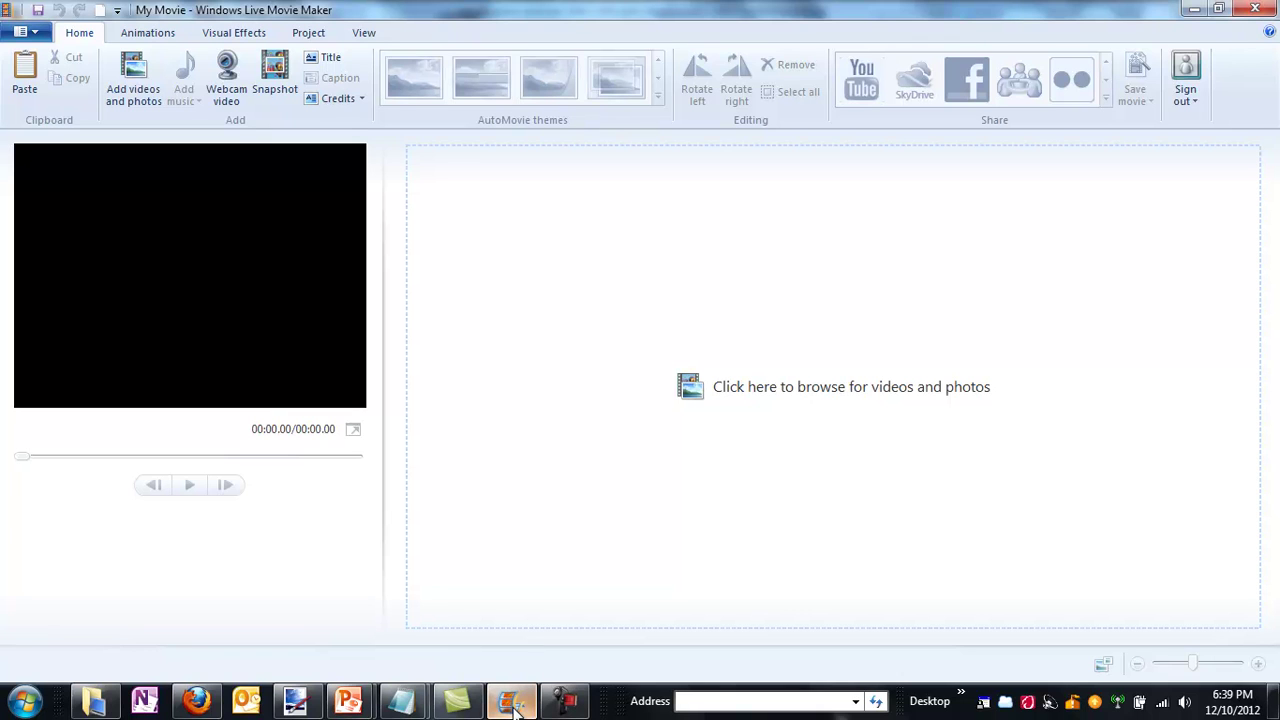
Add the gift boxes, boy by the fireplace, snowman, woman by the fireplace and Happy Holidays pictures
click(128, 93)
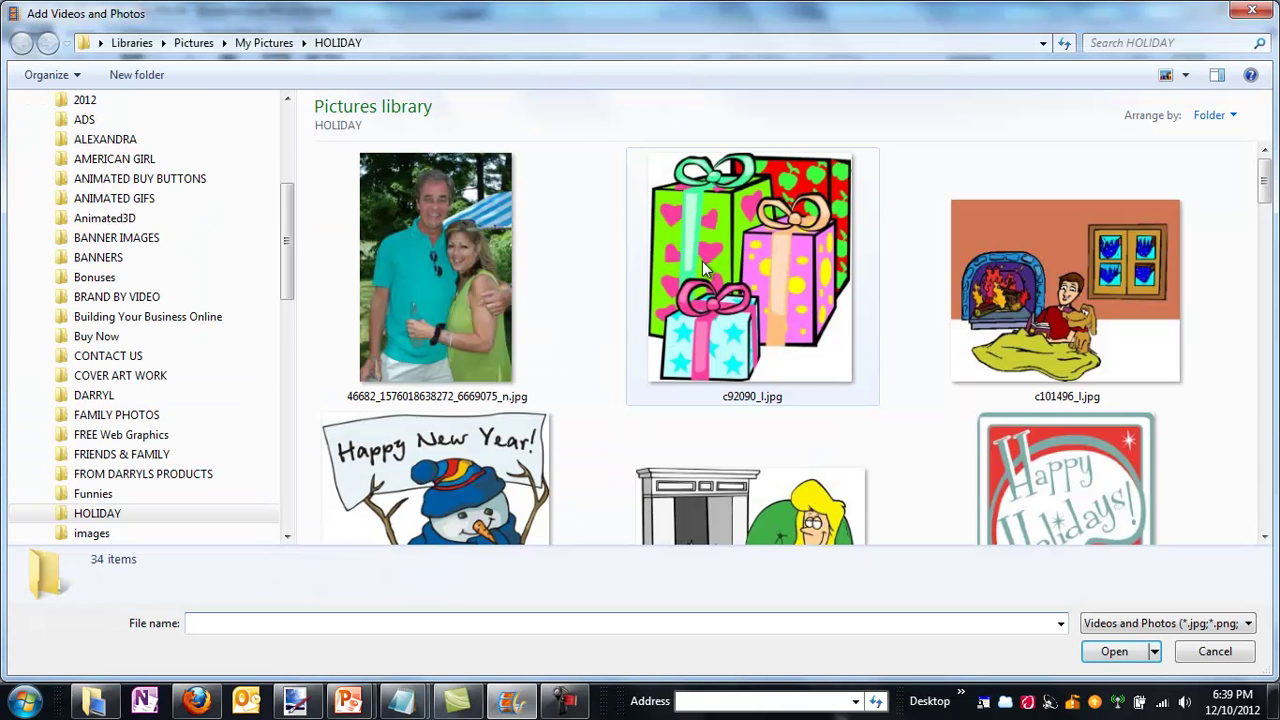
click(1215, 651)
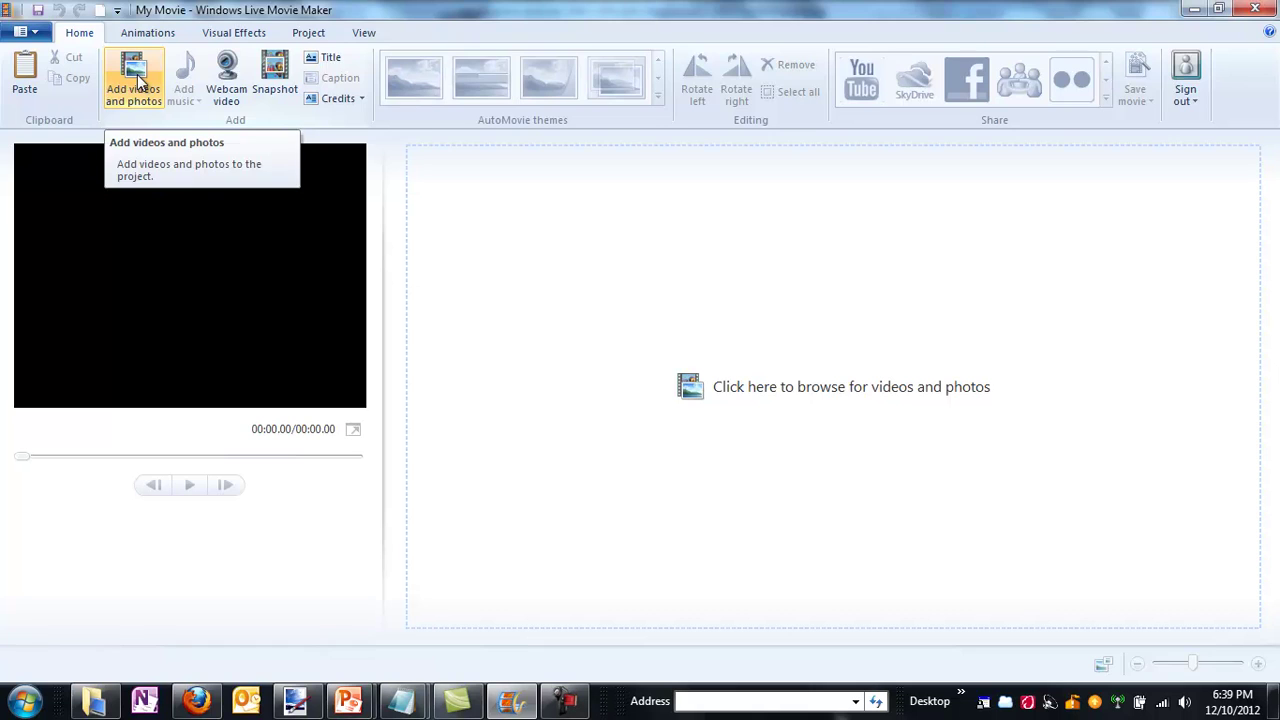
click(137, 78)
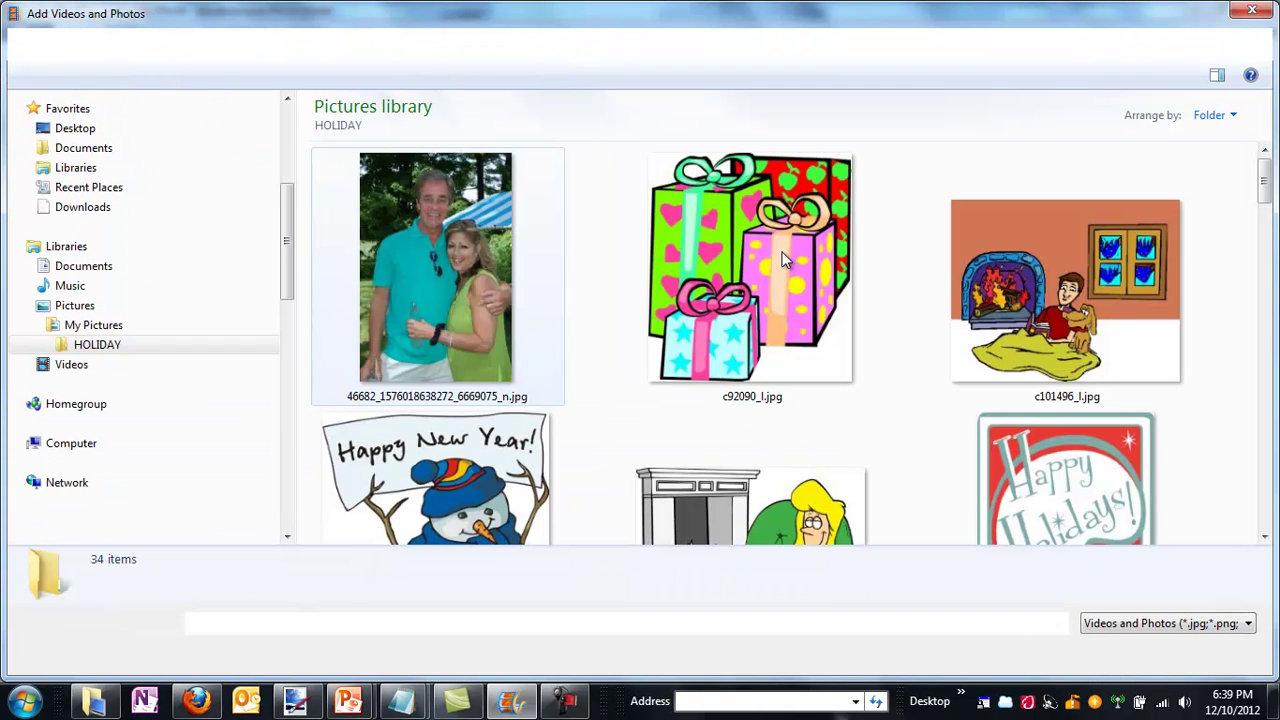
double_click(785, 260)
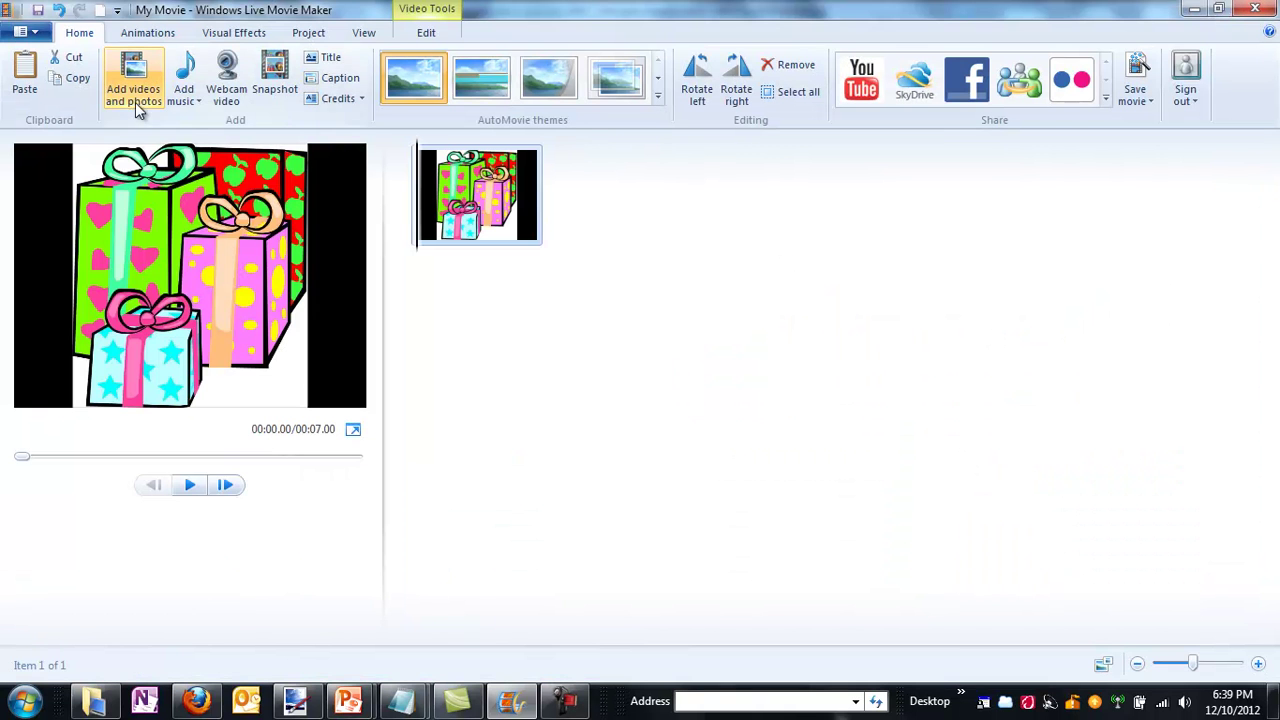
click(136, 100)
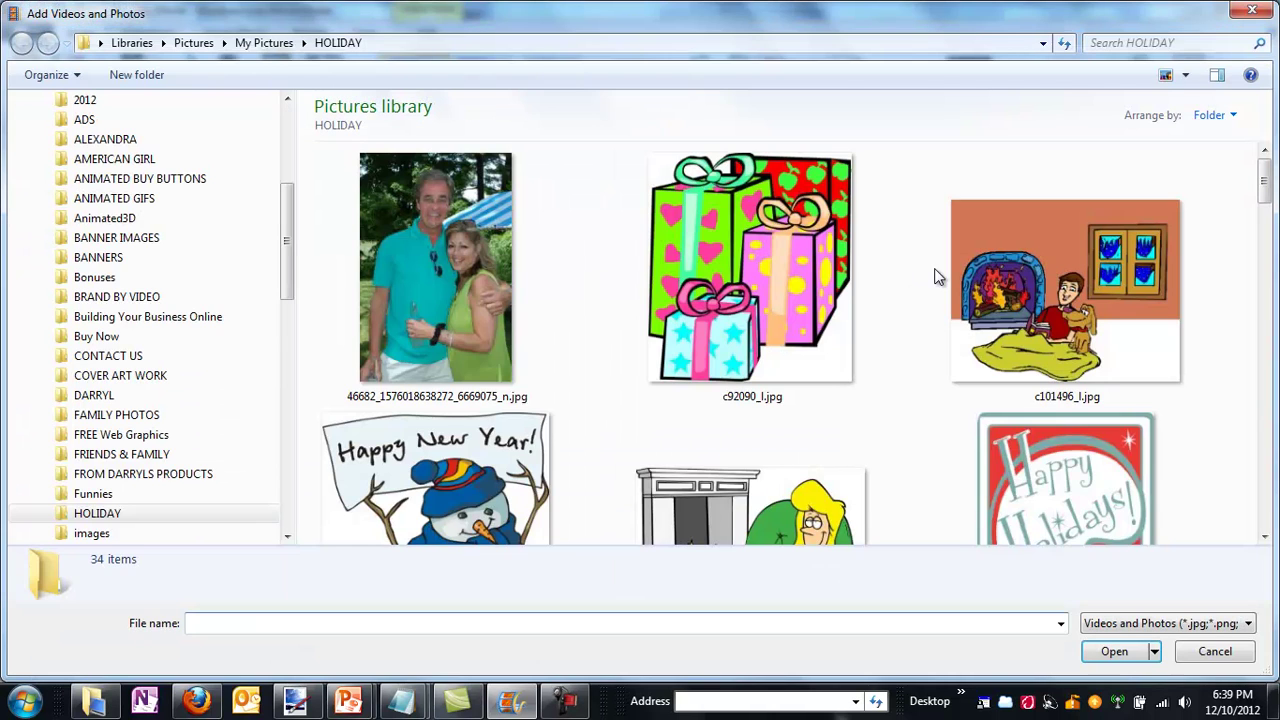
double_click(1068, 276)
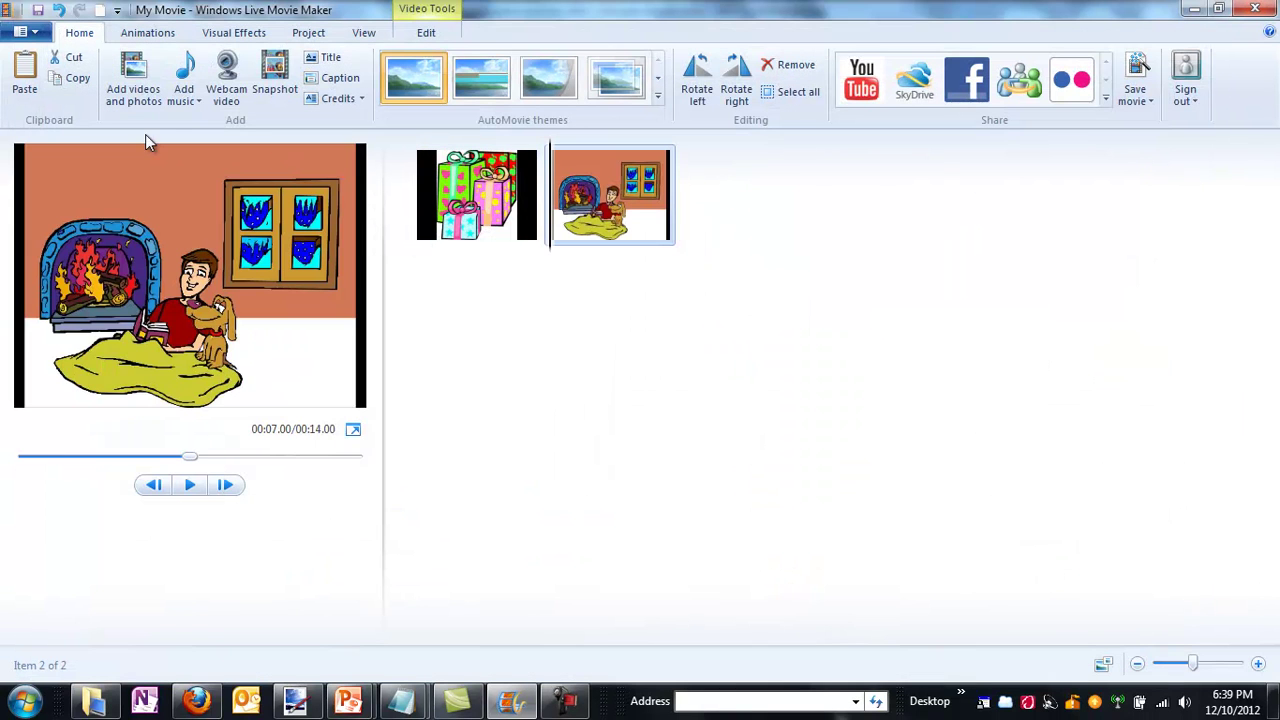
click(120, 93)
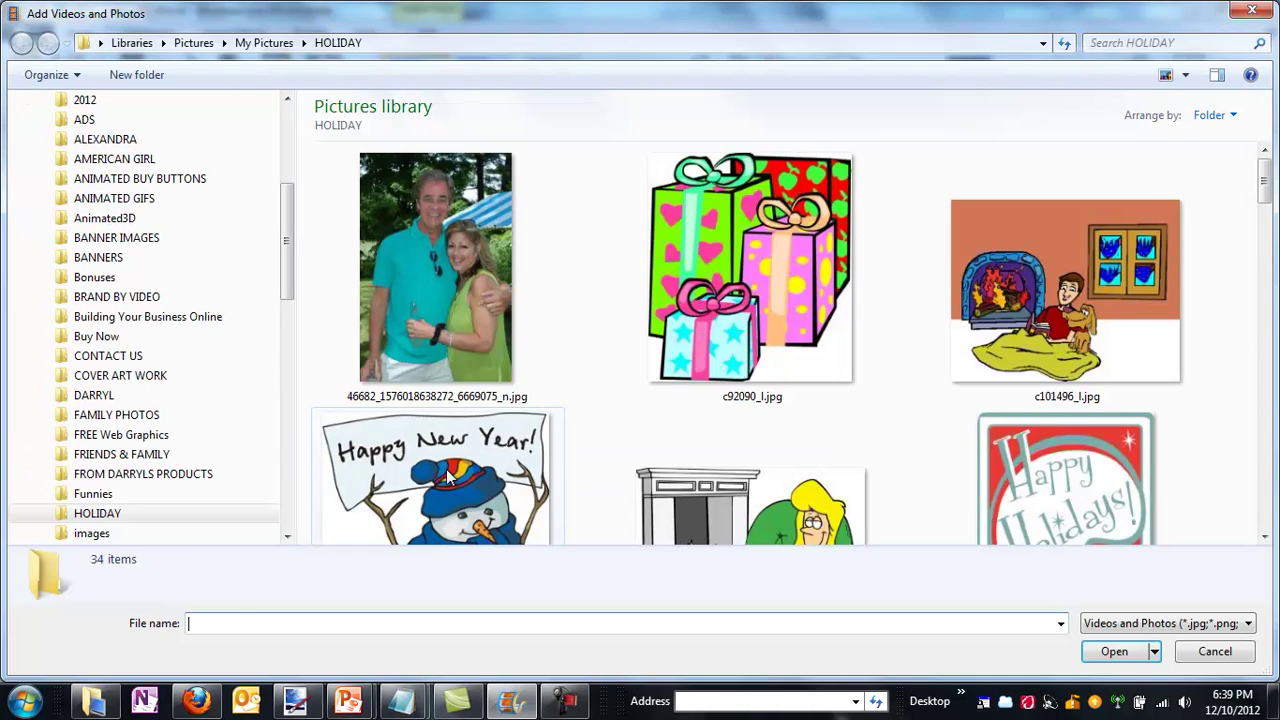
double_click(449, 477)
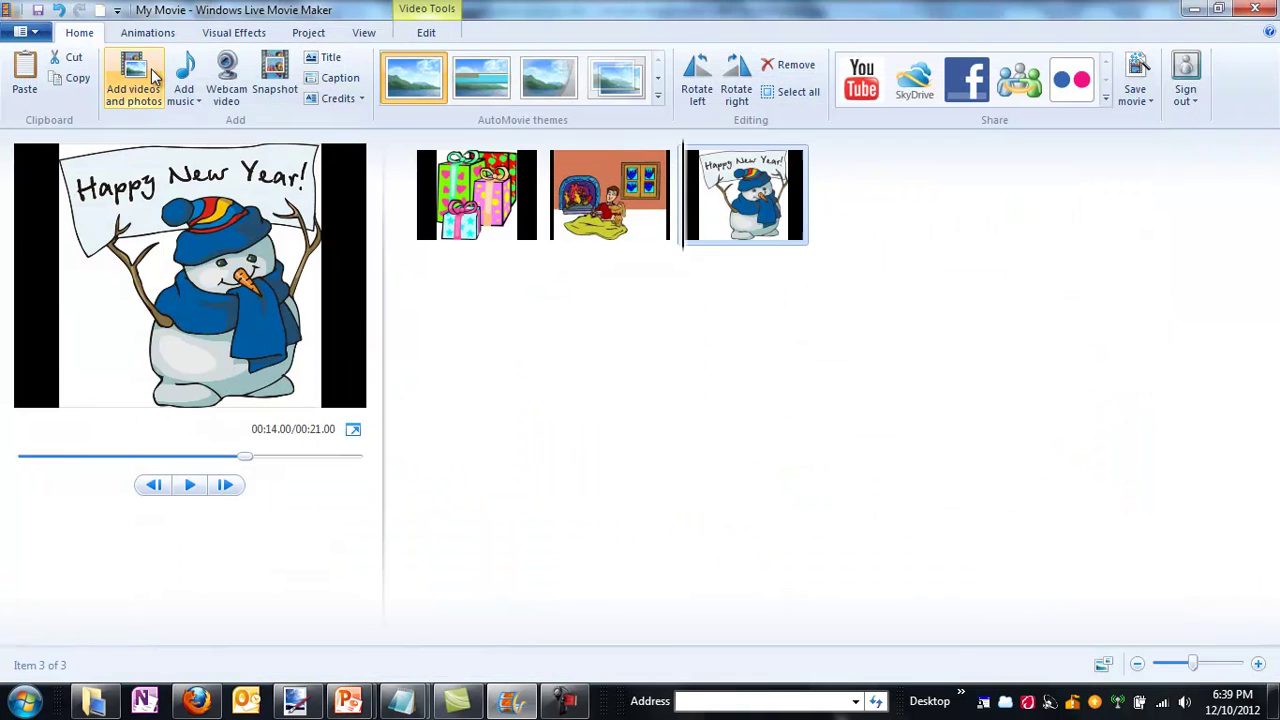
click(152, 75)
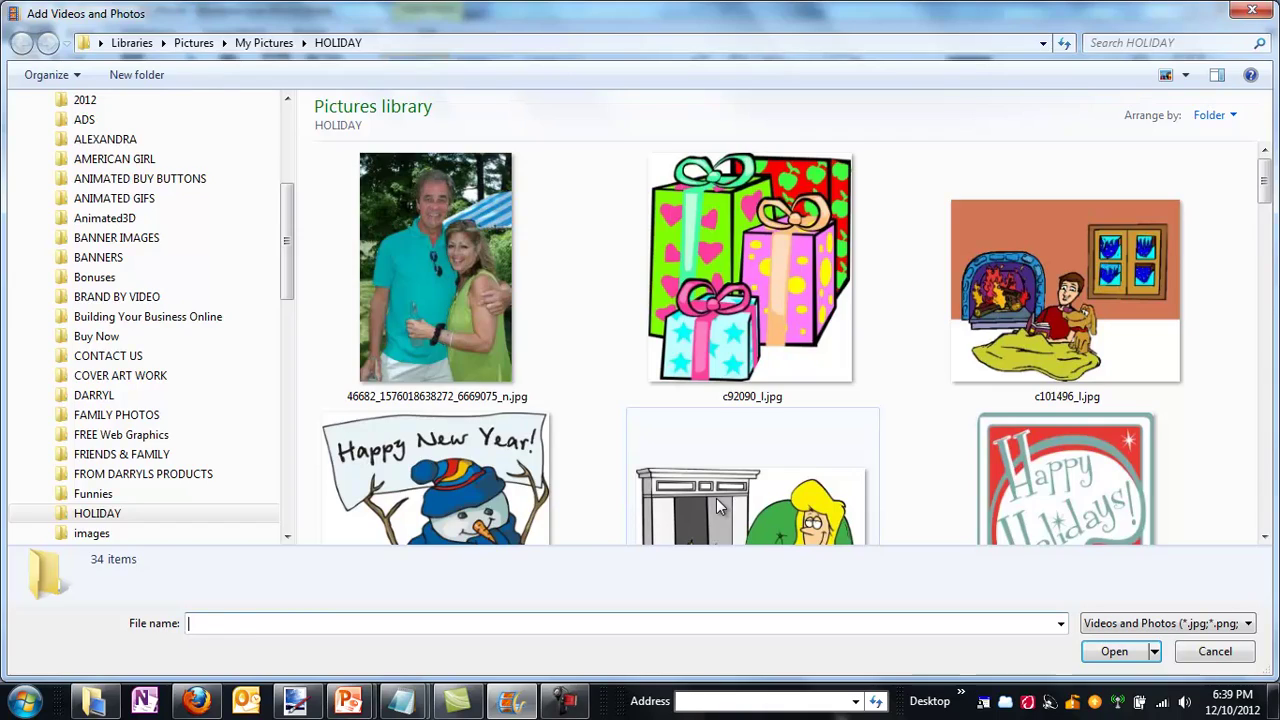
double_click(716, 498)
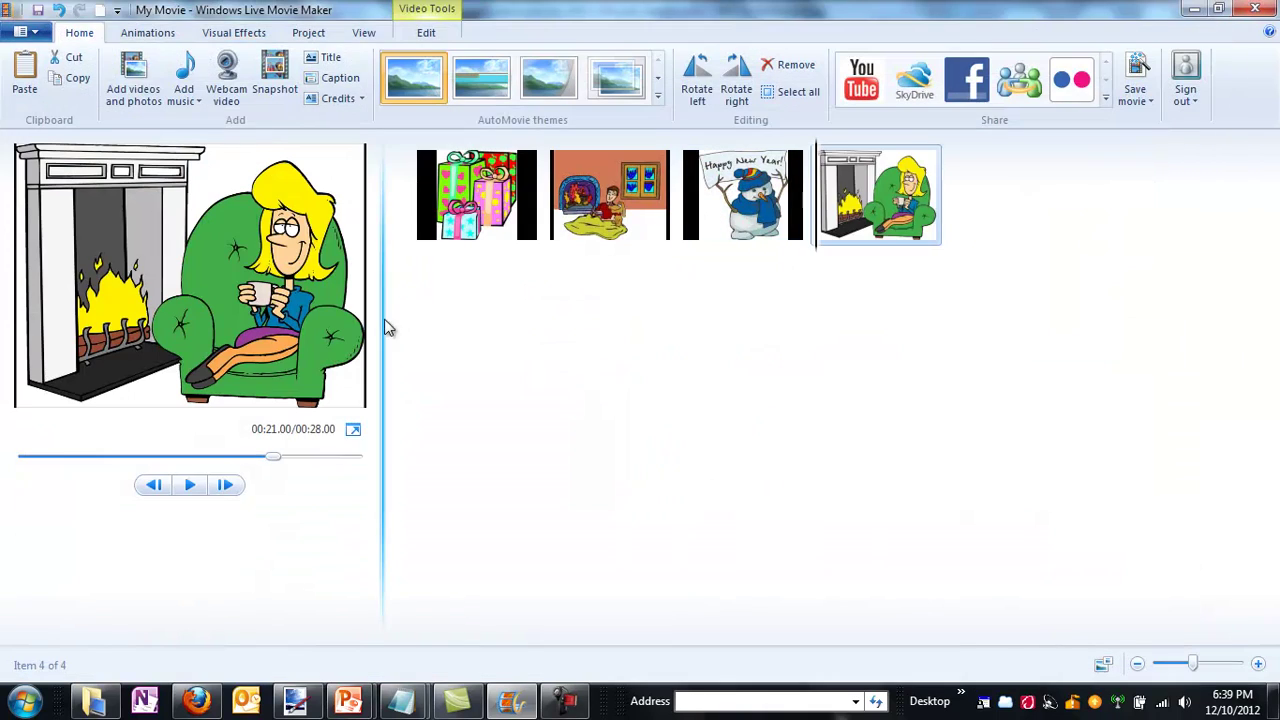
click(134, 76)
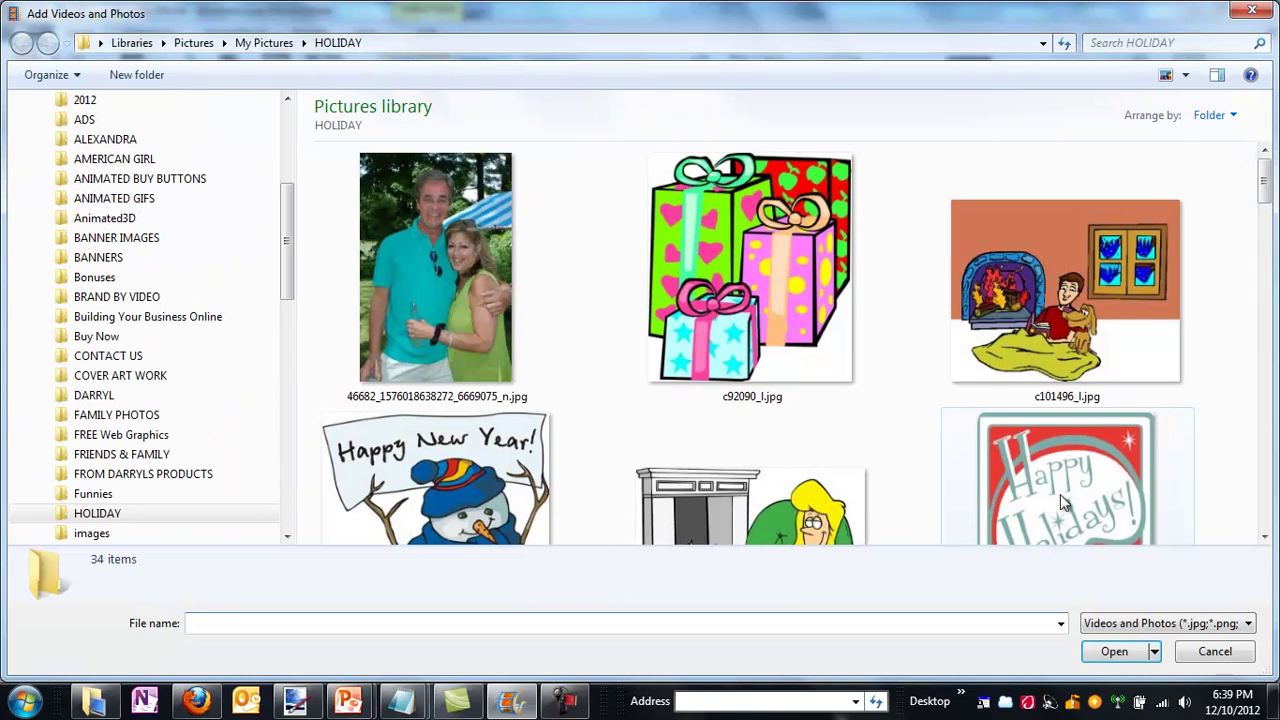
double_click(1075, 488)
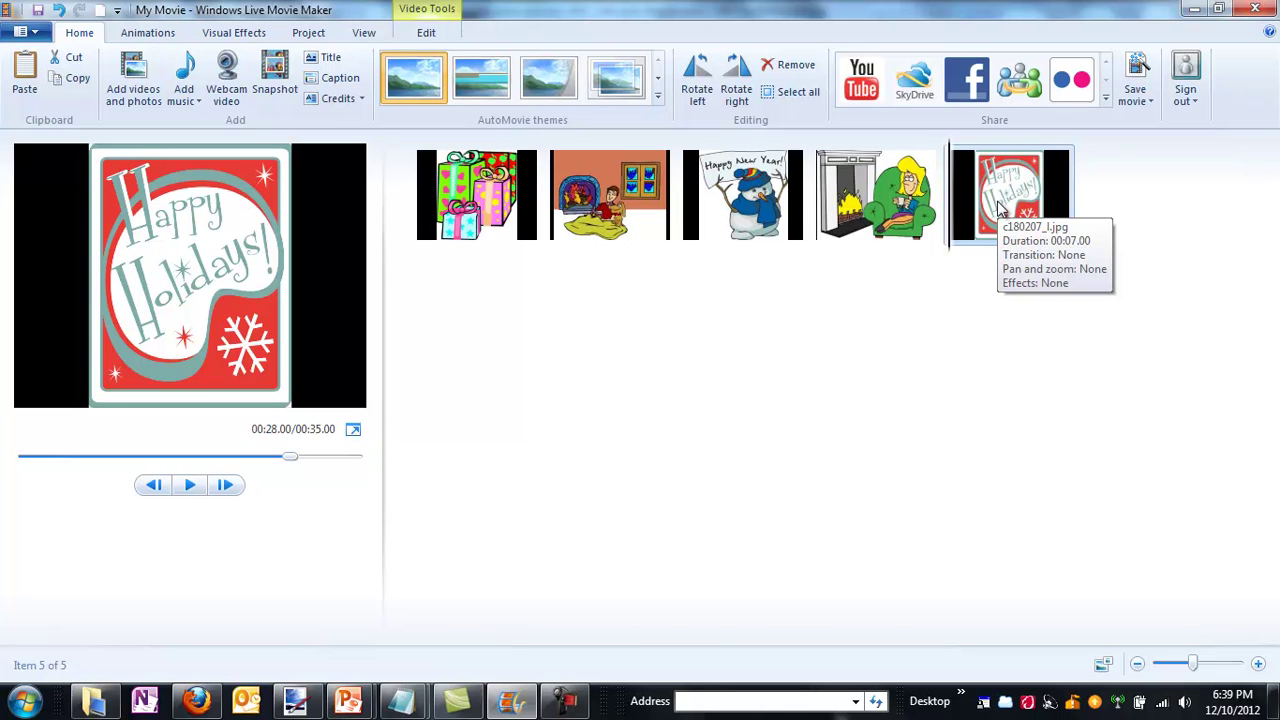
Move the Happy Holidays picture to the start of the storyboard and preview the slideshow
drag(1000, 207, 435, 245)
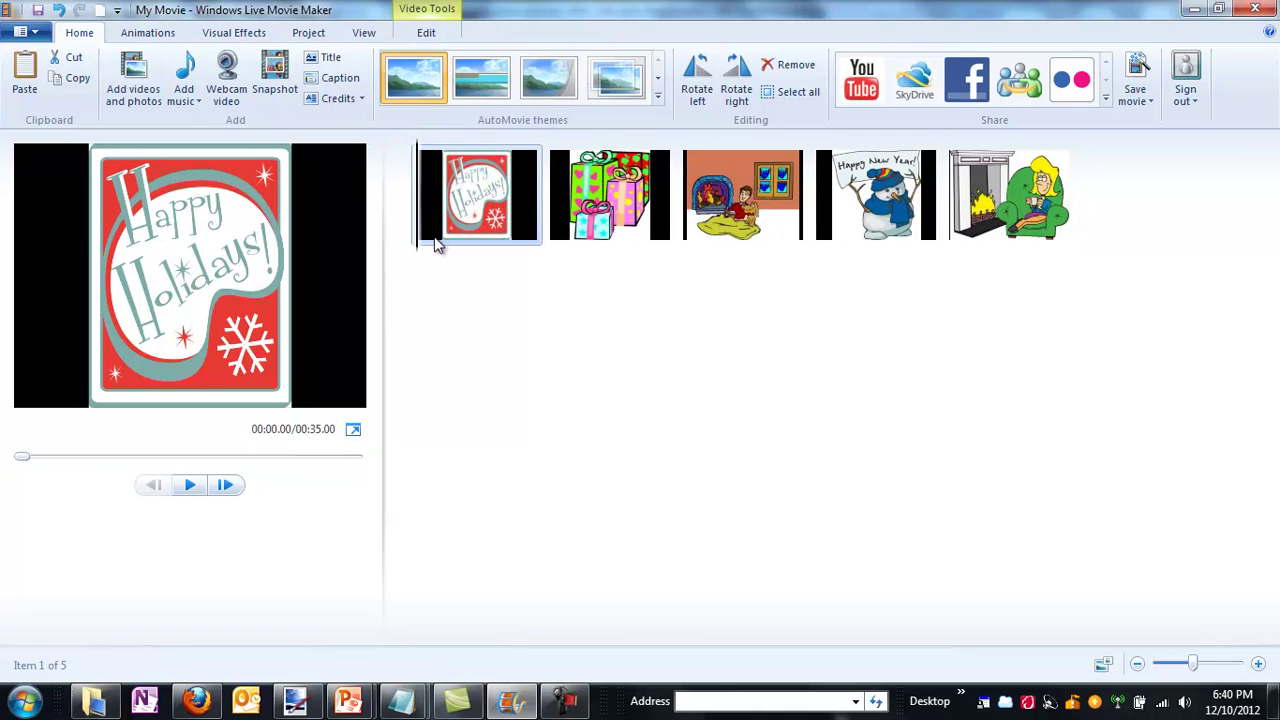
click(190, 487)
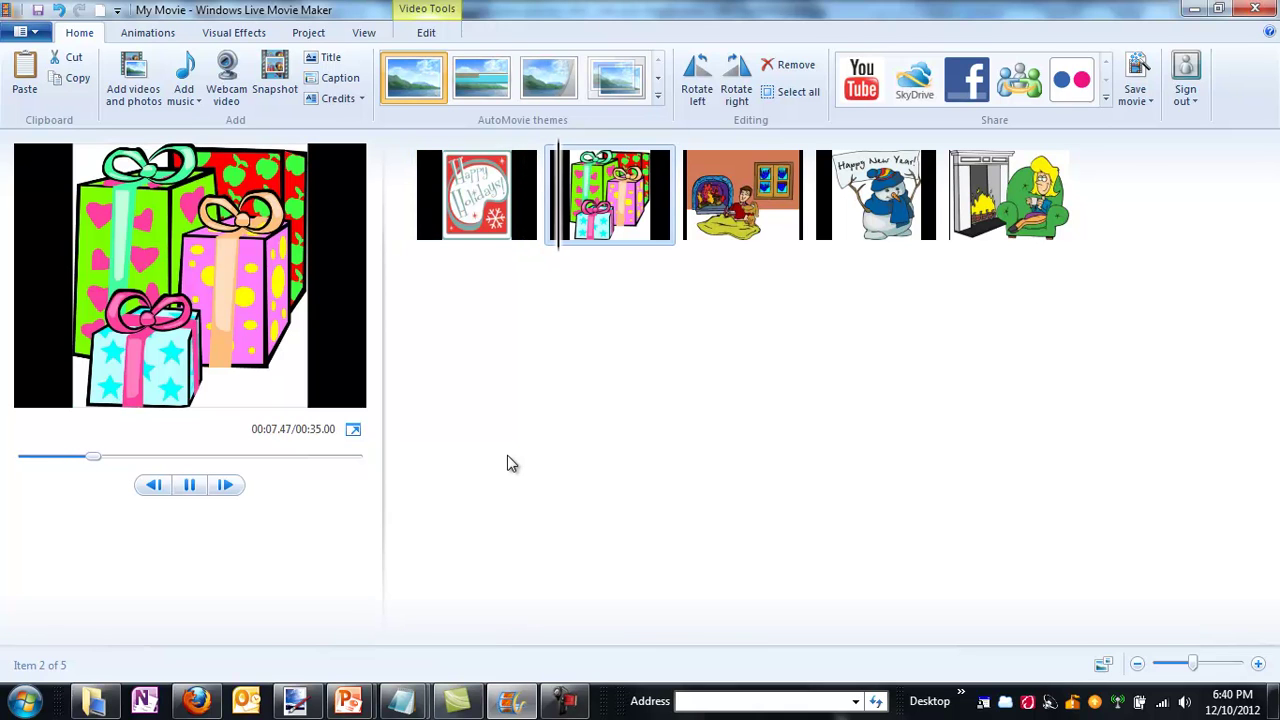
click(189, 485)
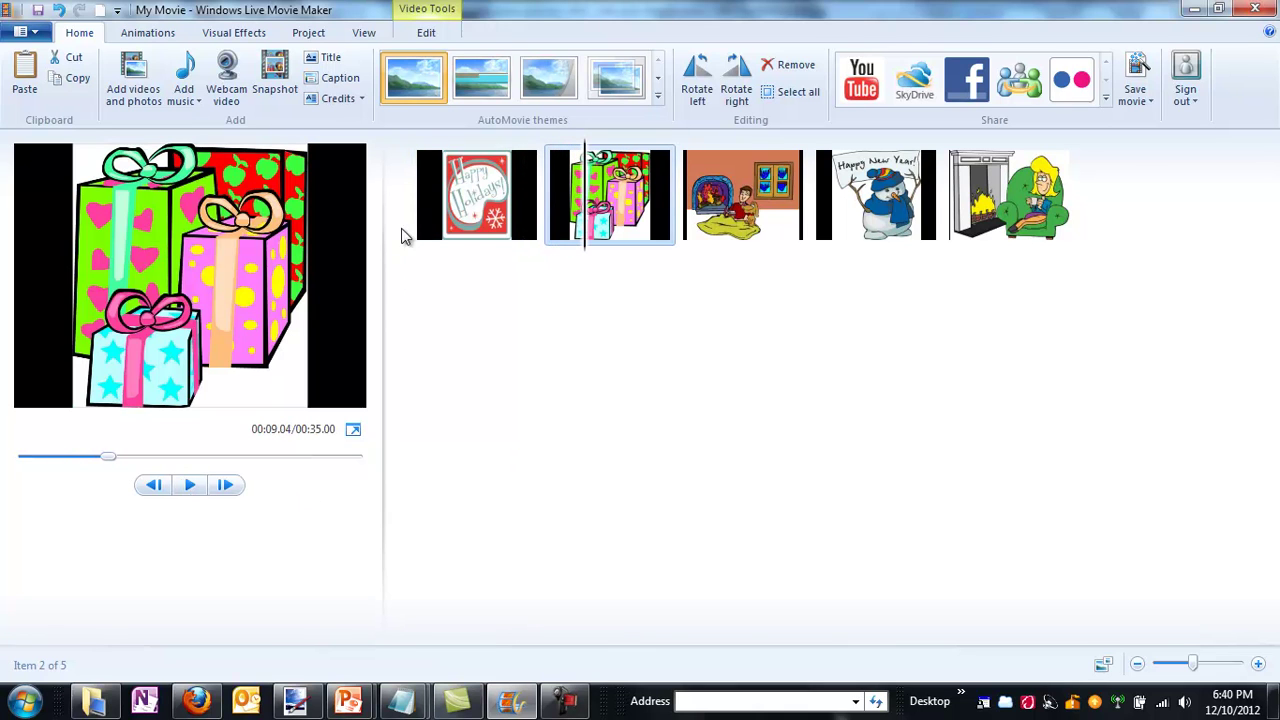
click(423, 199)
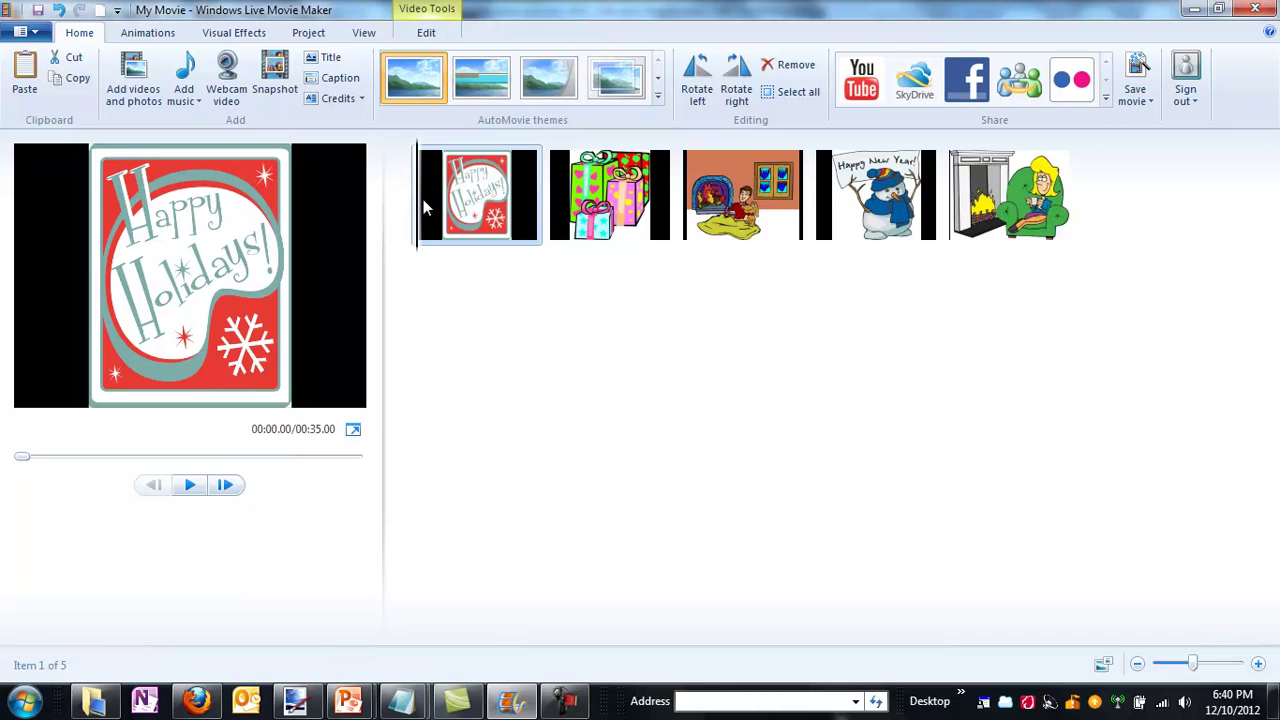
Give the Happy Holidays picture a 1.50-second transition and preview it
click(147, 35)
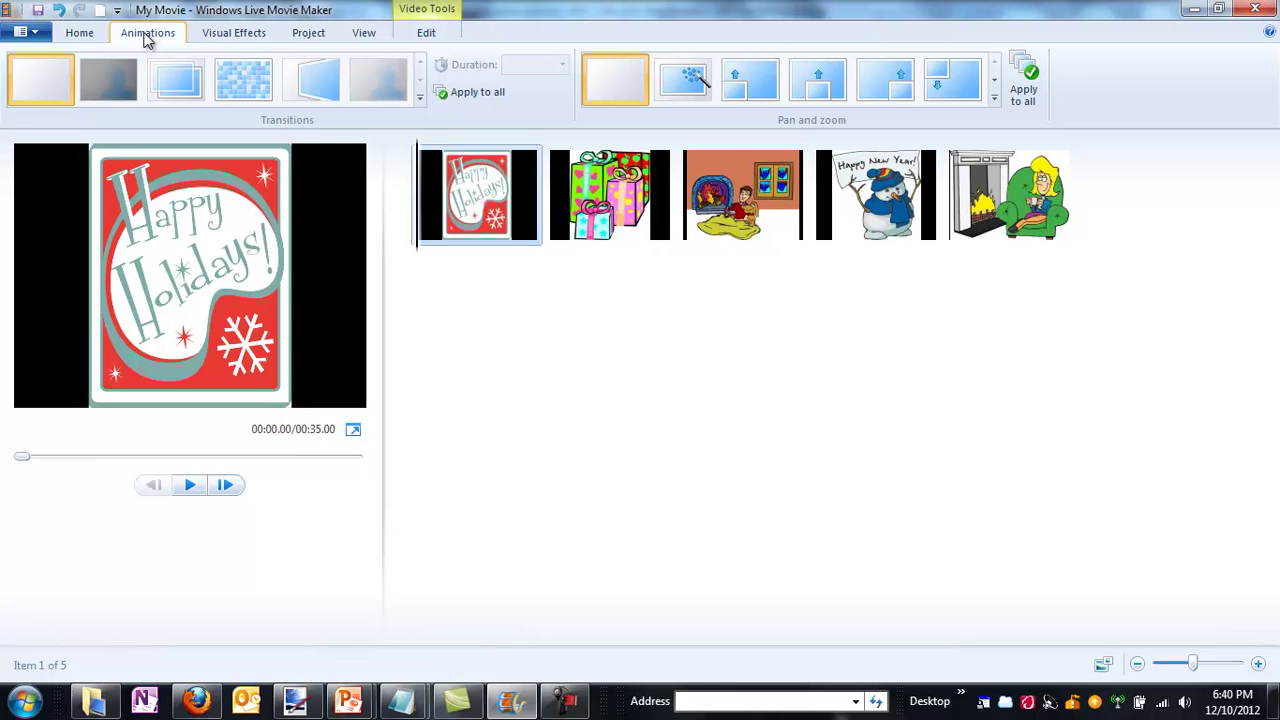
click(300, 80)
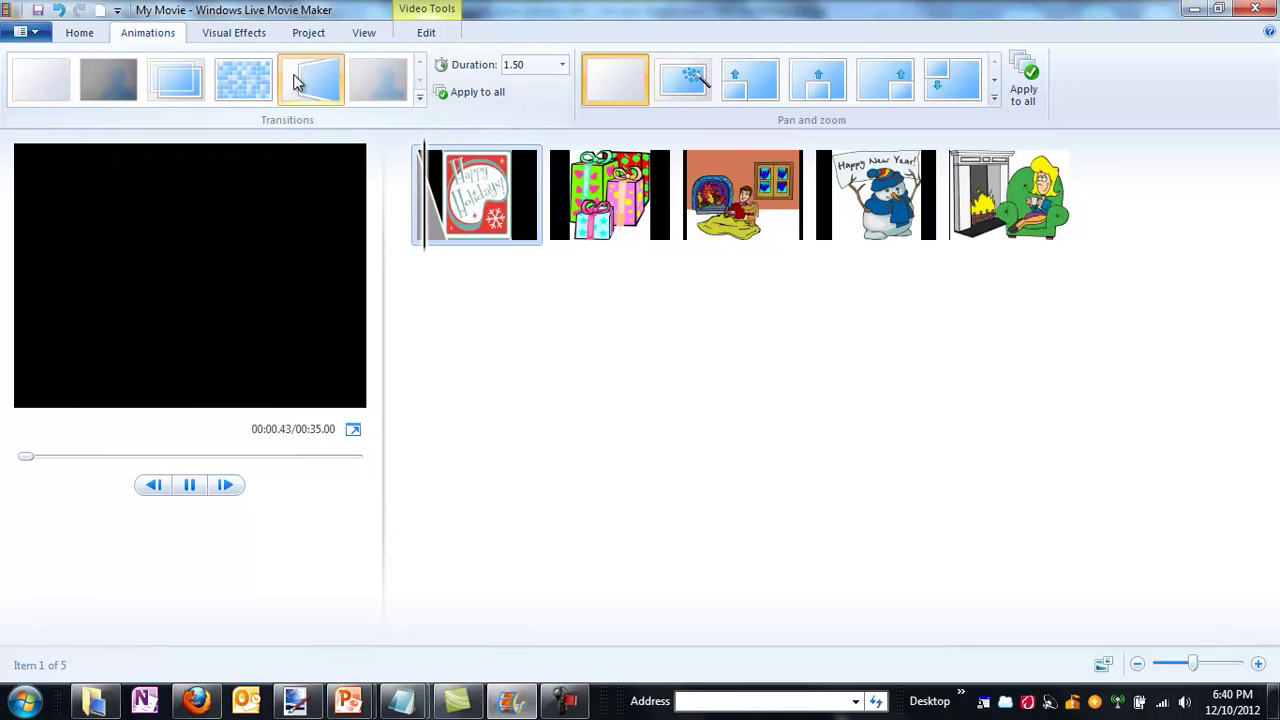
click(191, 486)
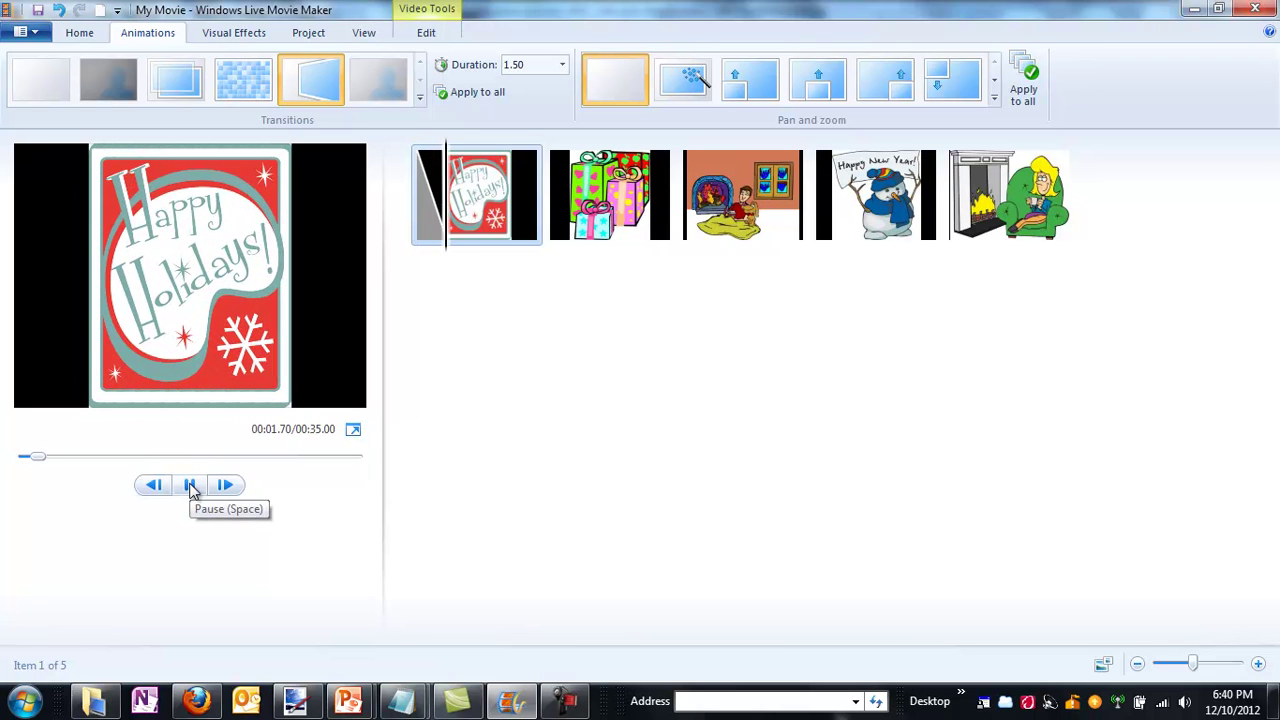
click(191, 486)
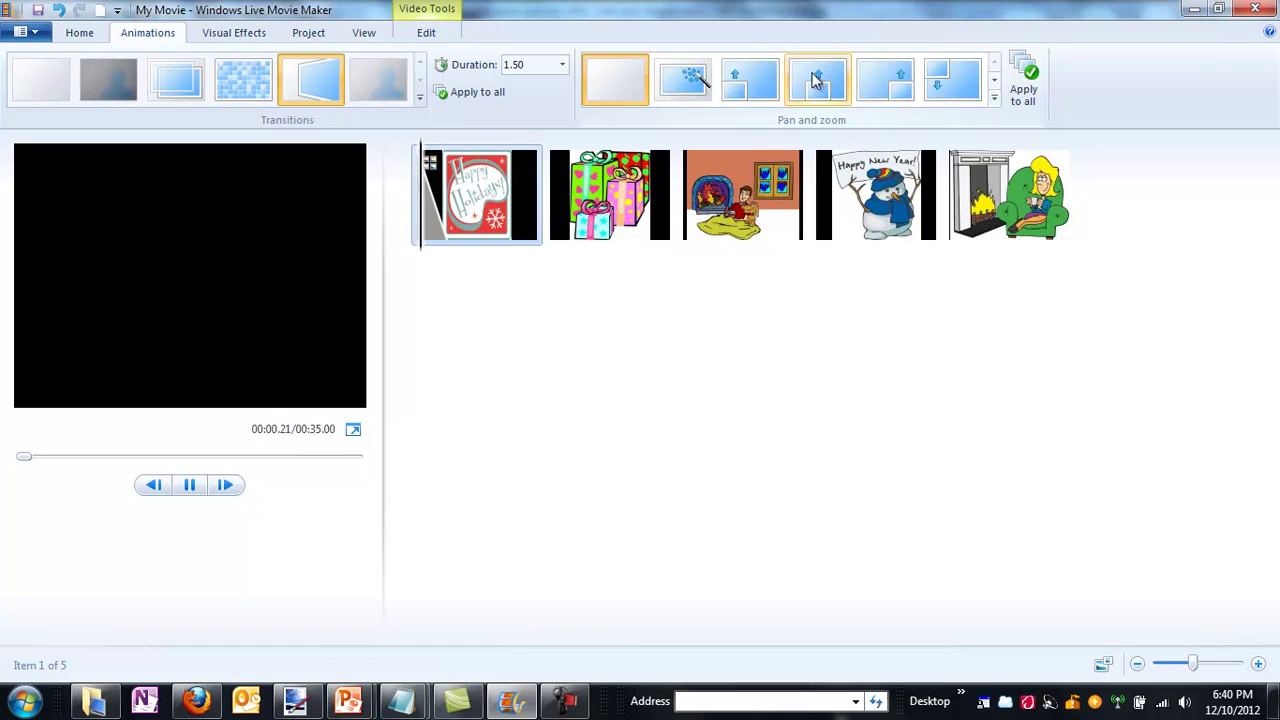
Apply Automatic pan and zoom to all five pictures
click(993, 103)
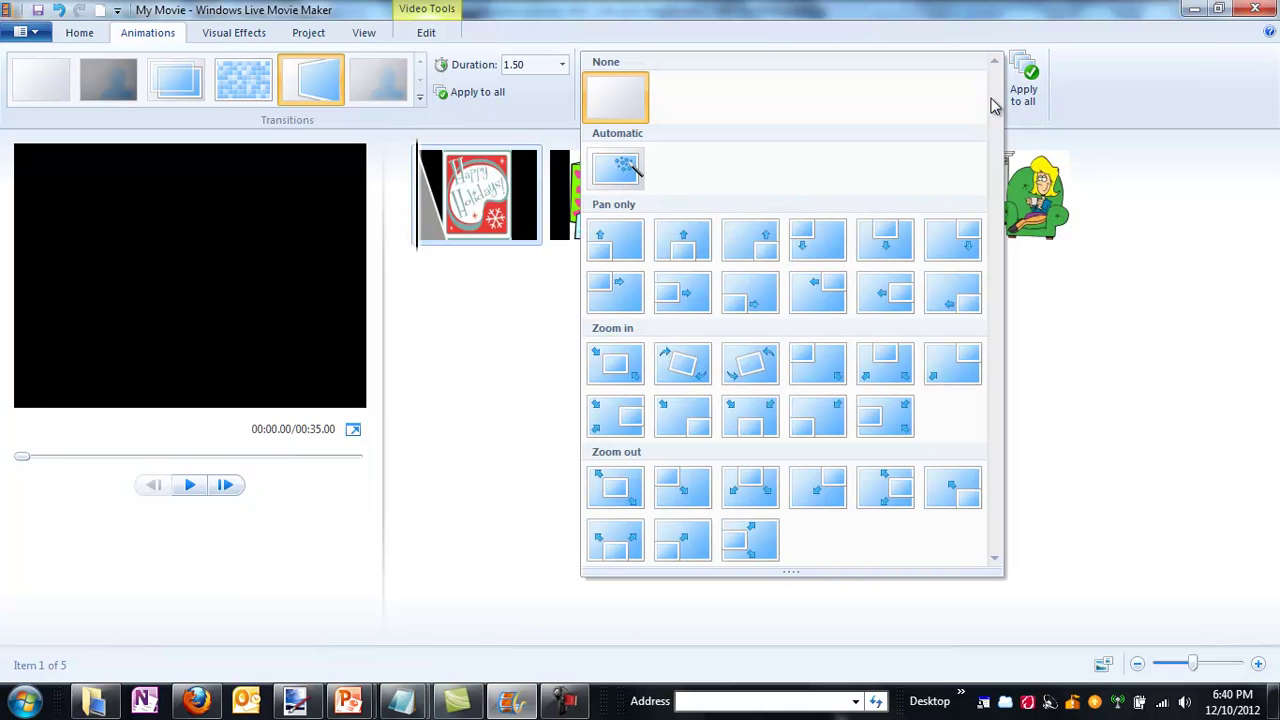
click(1153, 84)
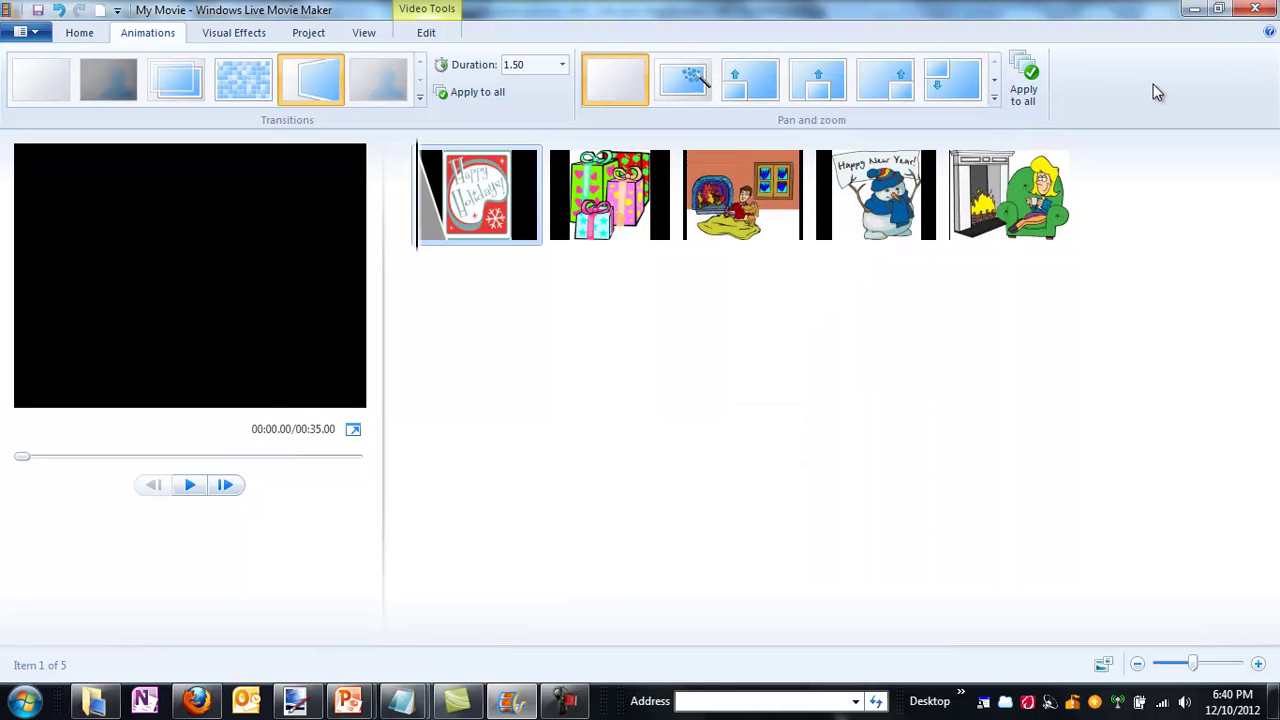
click(680, 83)
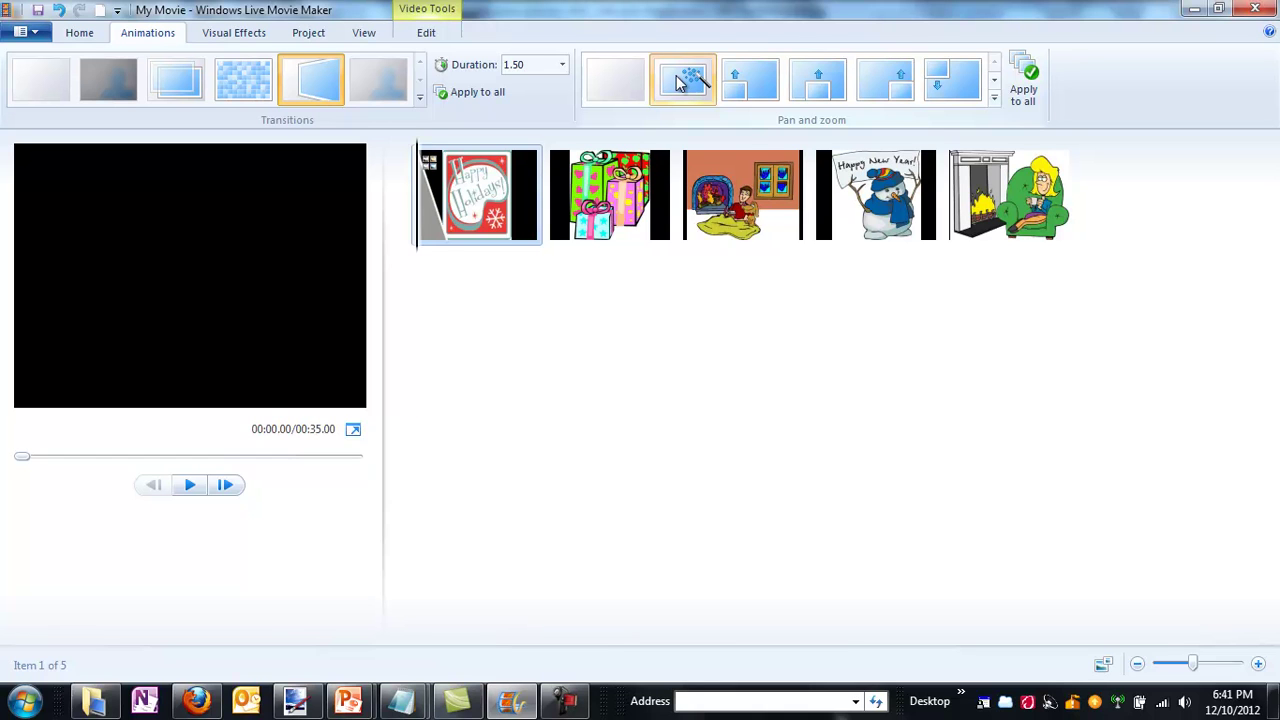
click(1030, 98)
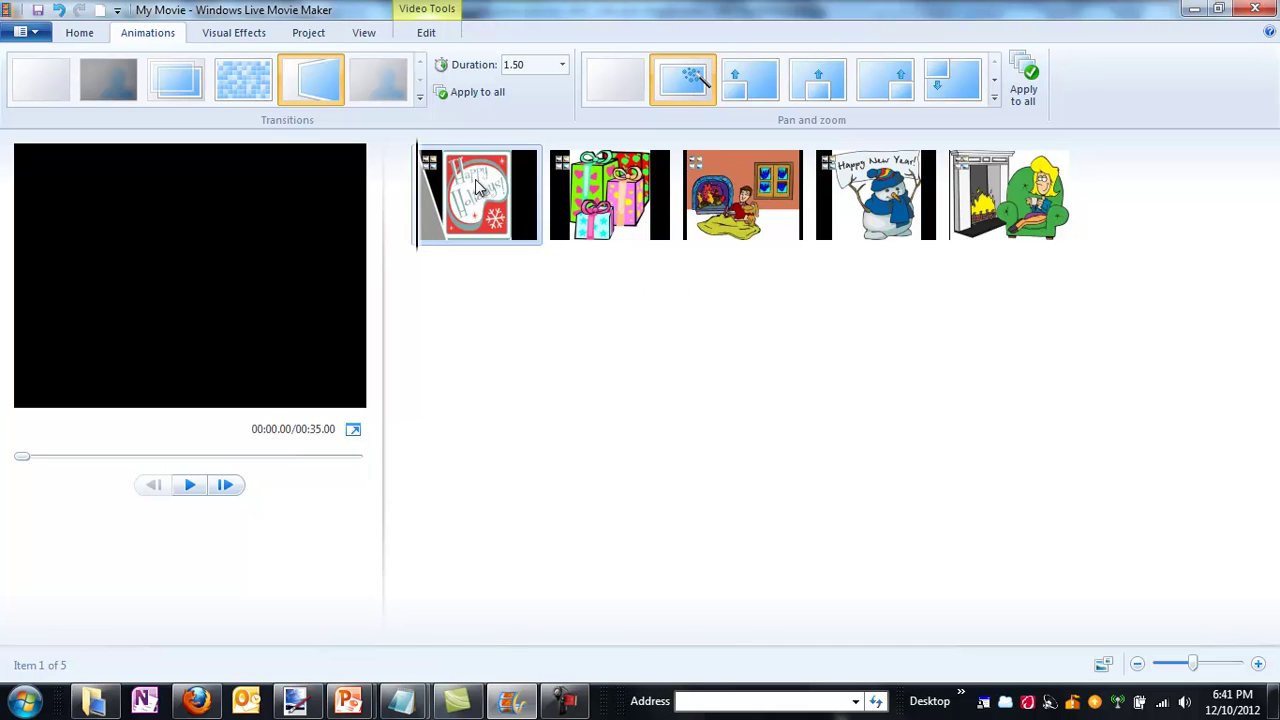
Give the gift boxes slide the oval transition and apply it to every slide
mouse_move(476, 188)
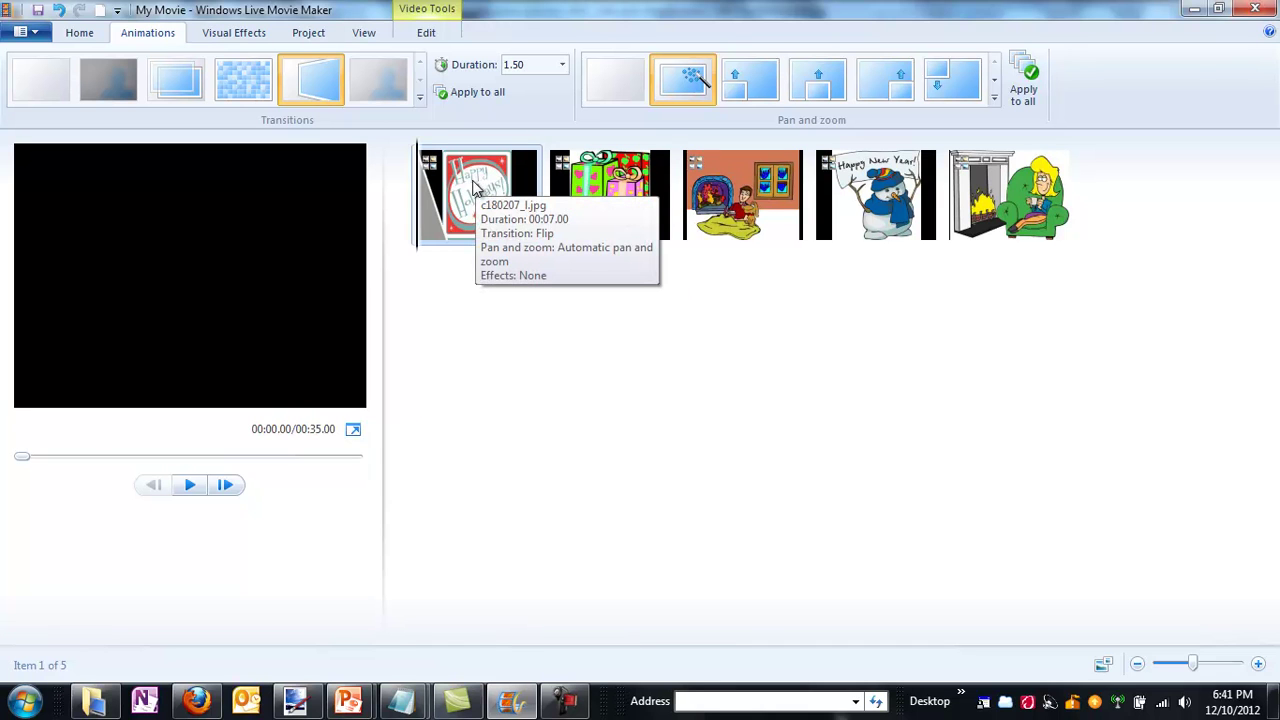
click(590, 192)
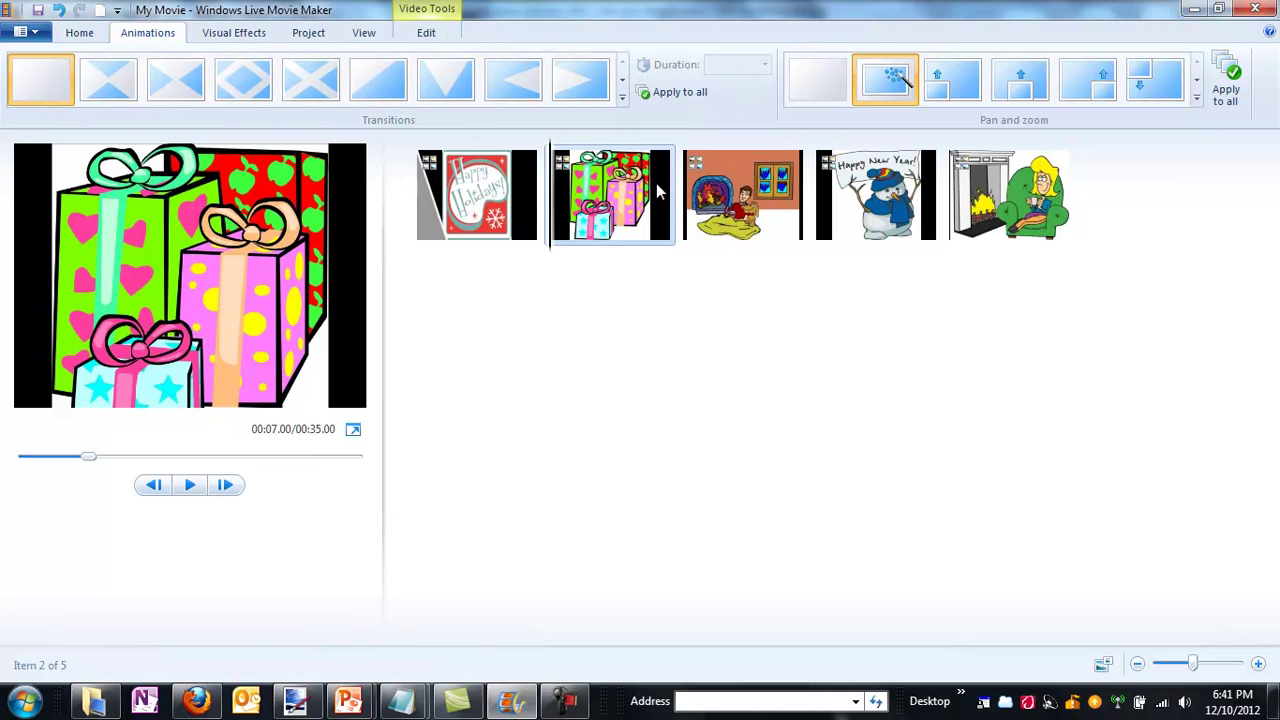
click(619, 98)
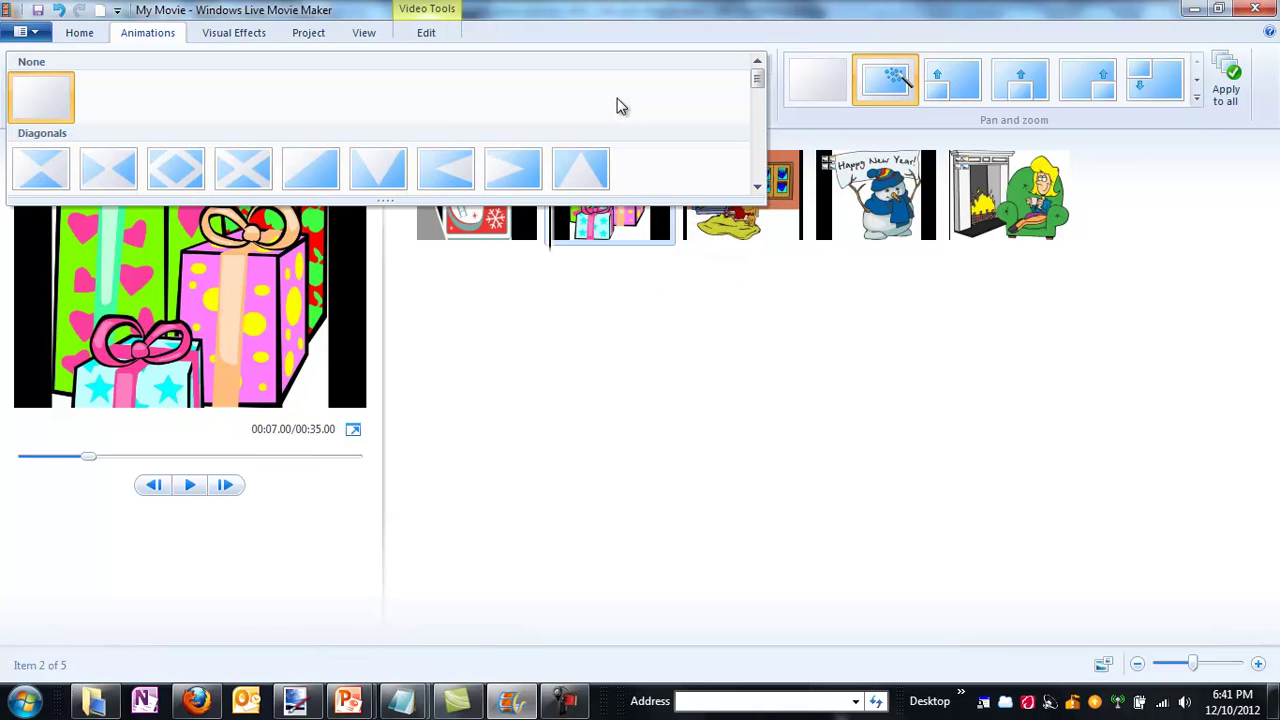
drag(757, 80, 759, 111)
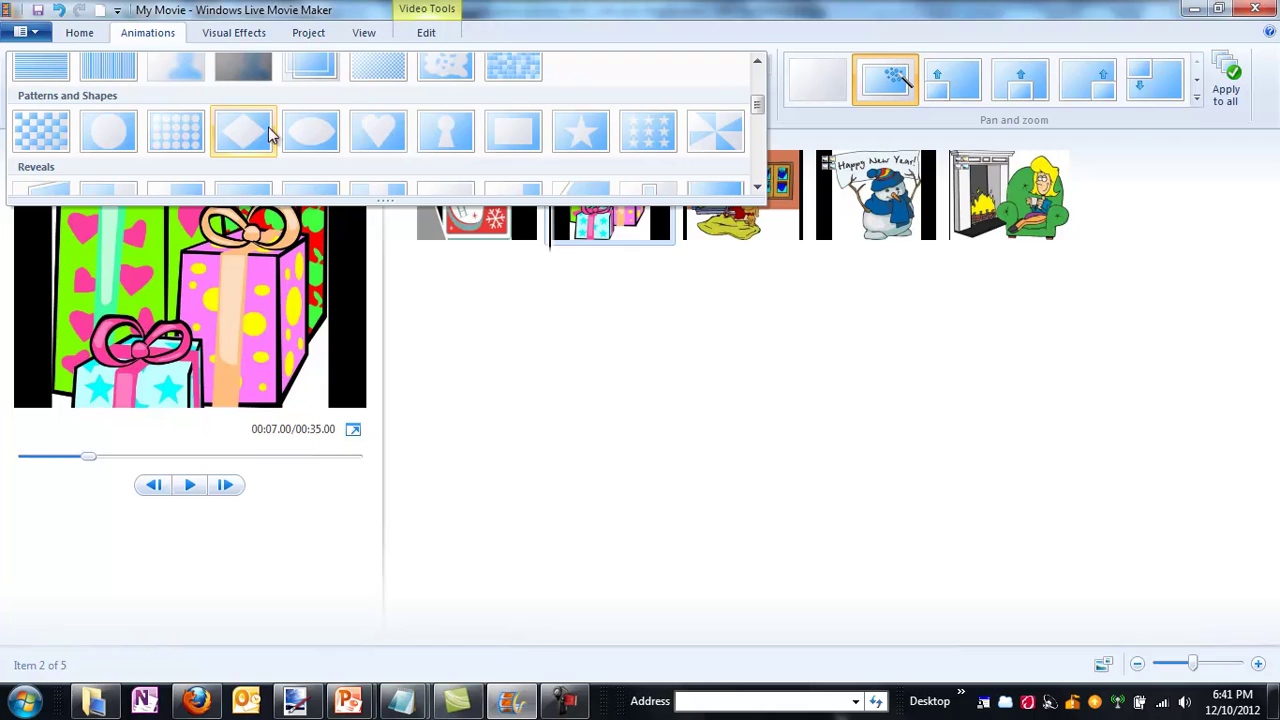
click(310, 133)
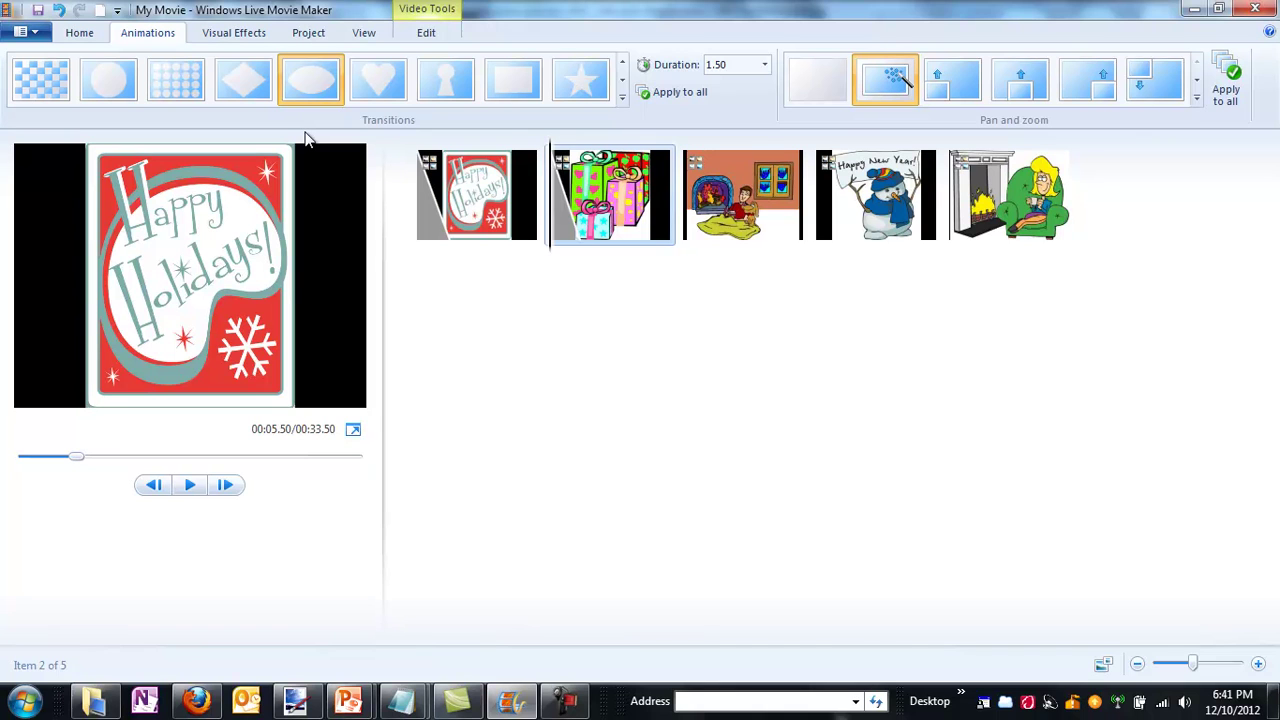
click(682, 96)
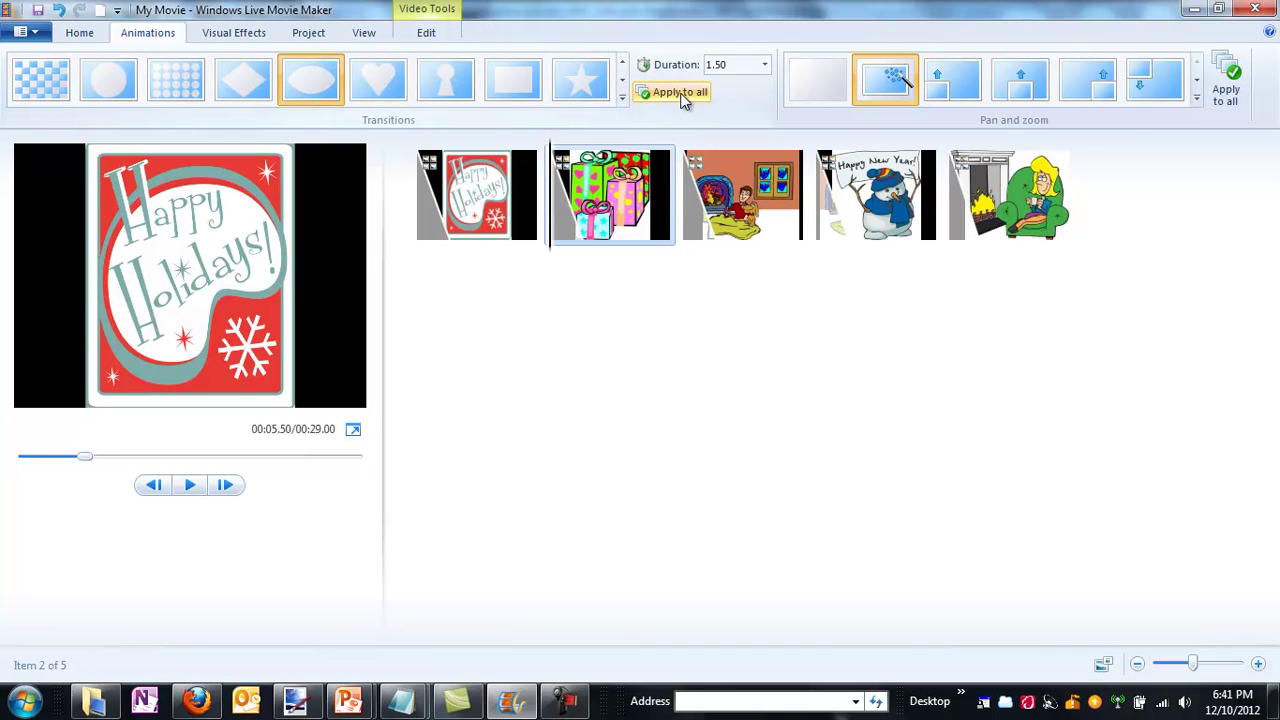
Preview the 29-second slideshow from the first slide
click(466, 215)
click(191, 486)
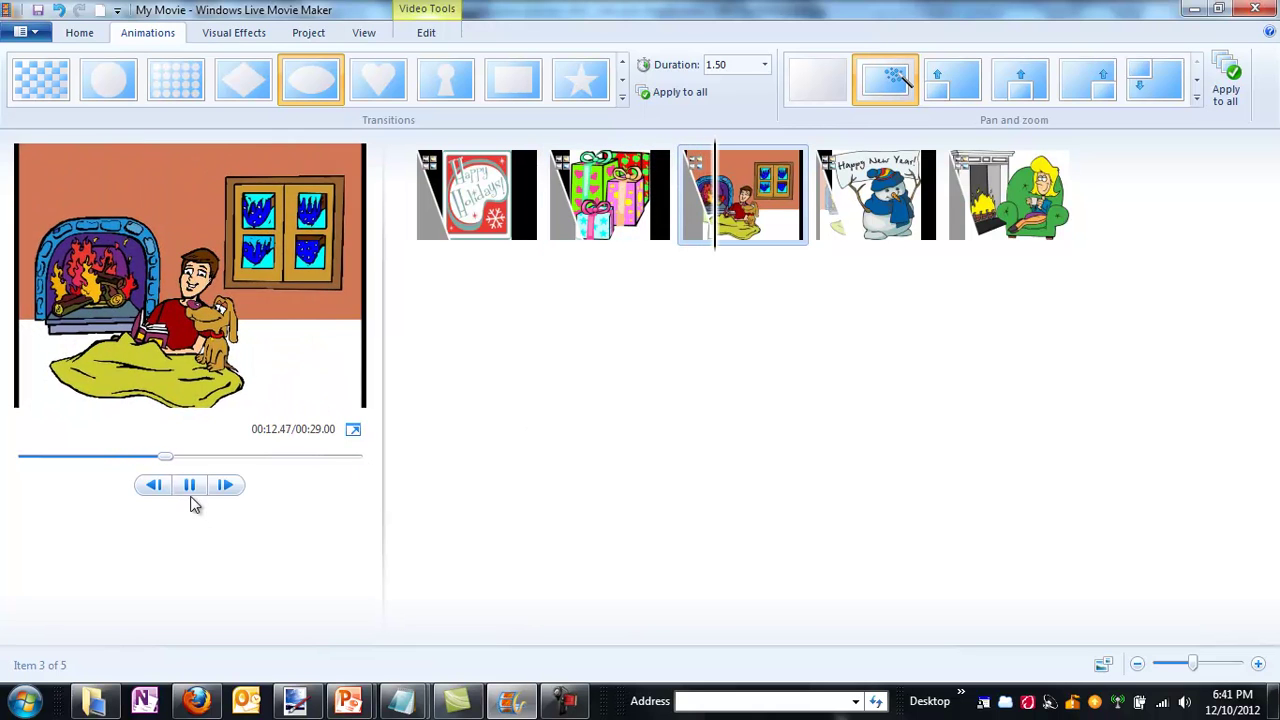
click(190, 486)
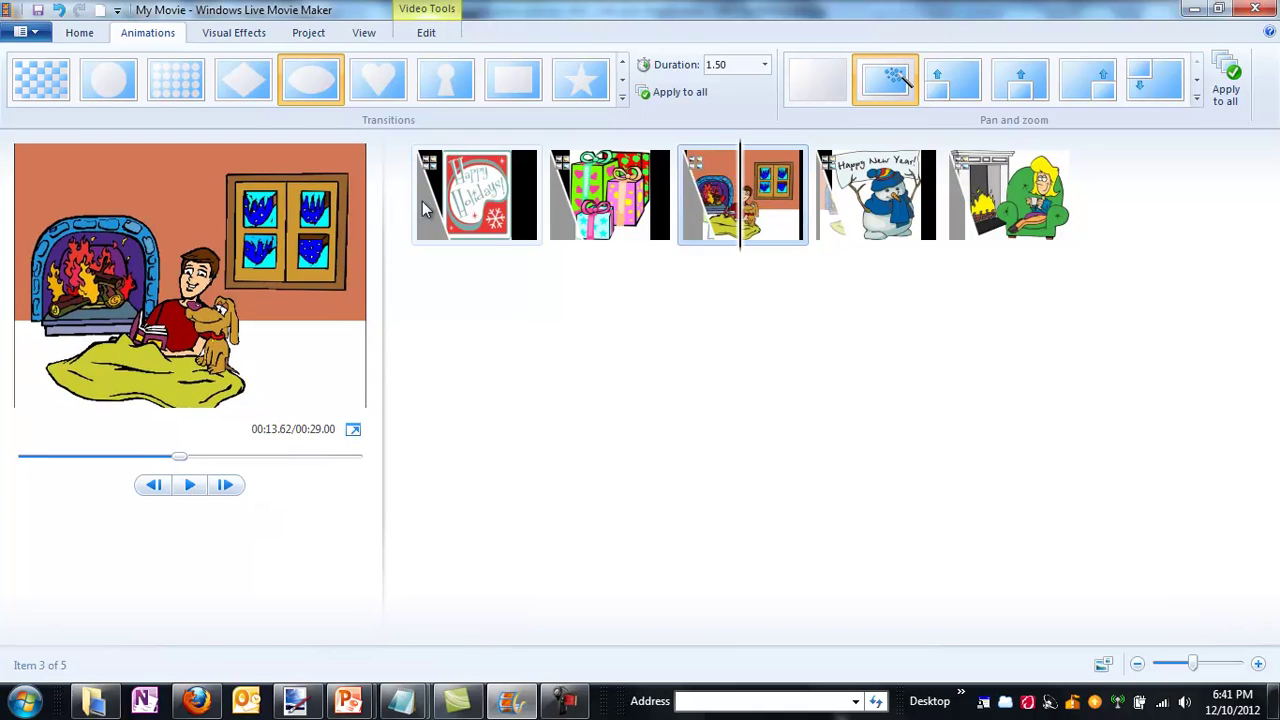
click(424, 208)
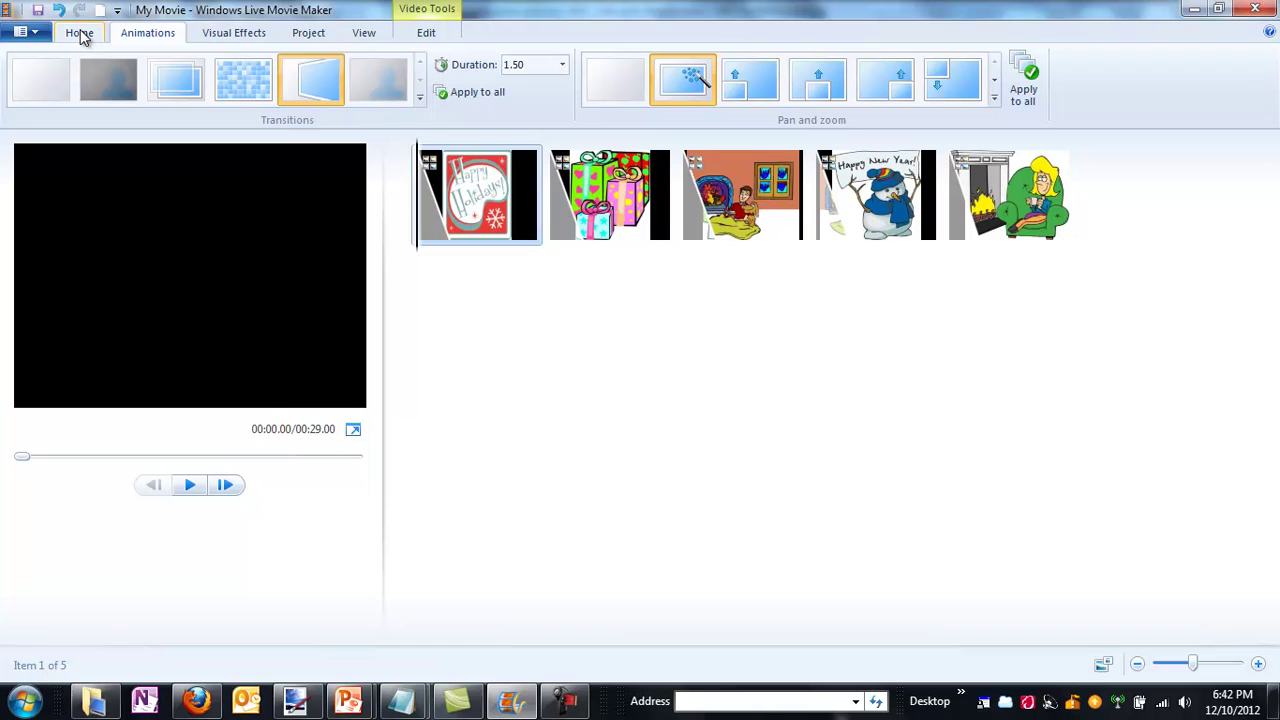
click(80, 34)
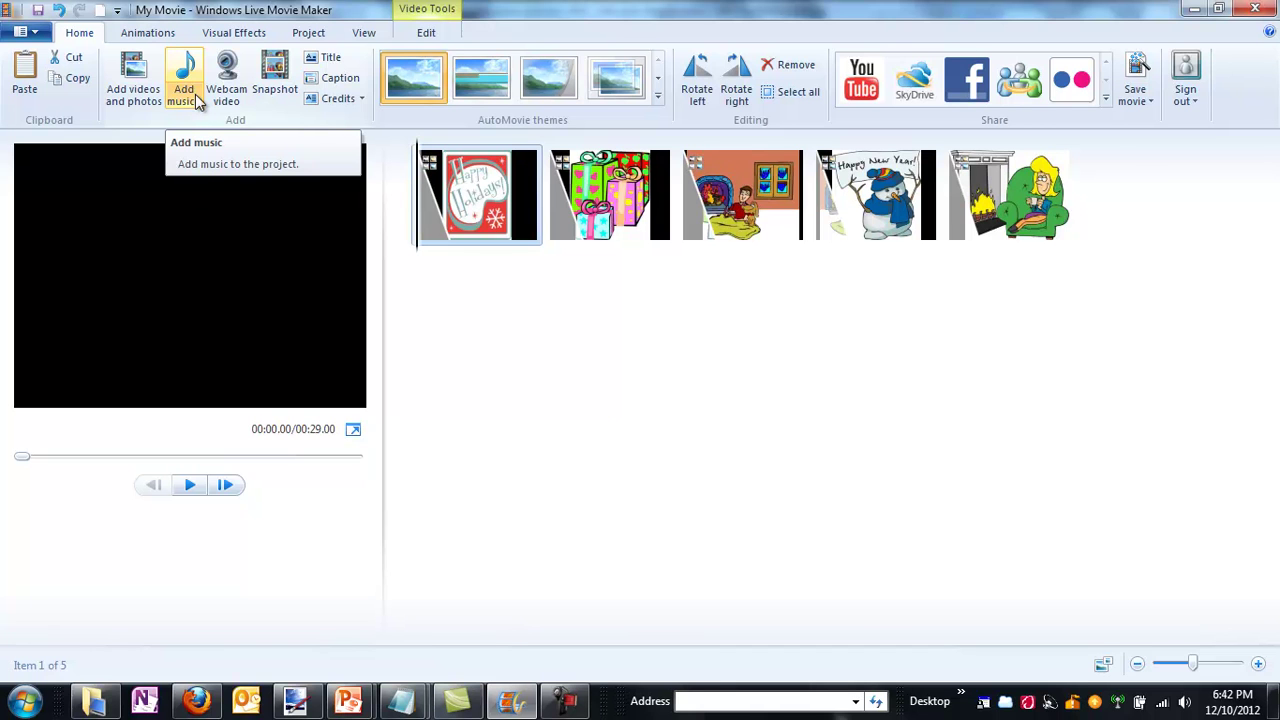
Load the incompetech.com royalty-free music home page in Firefox and scroll through it
click(197, 702)
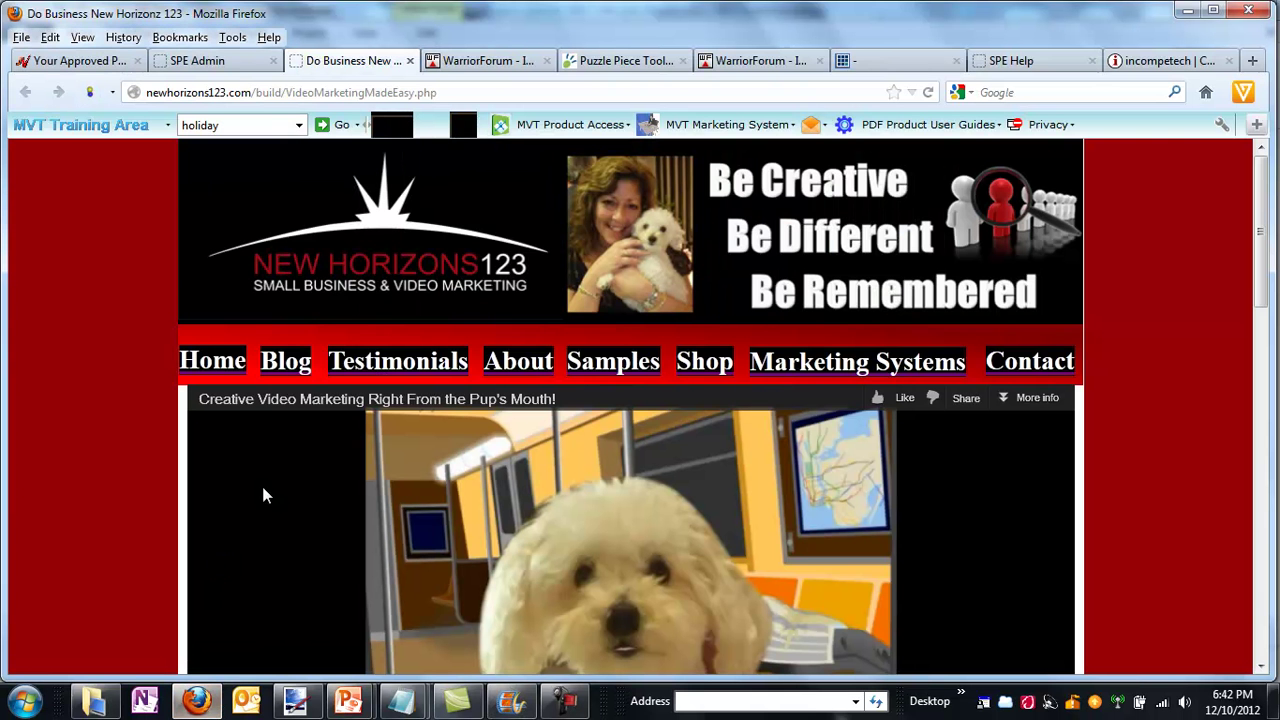
click(1165, 58)
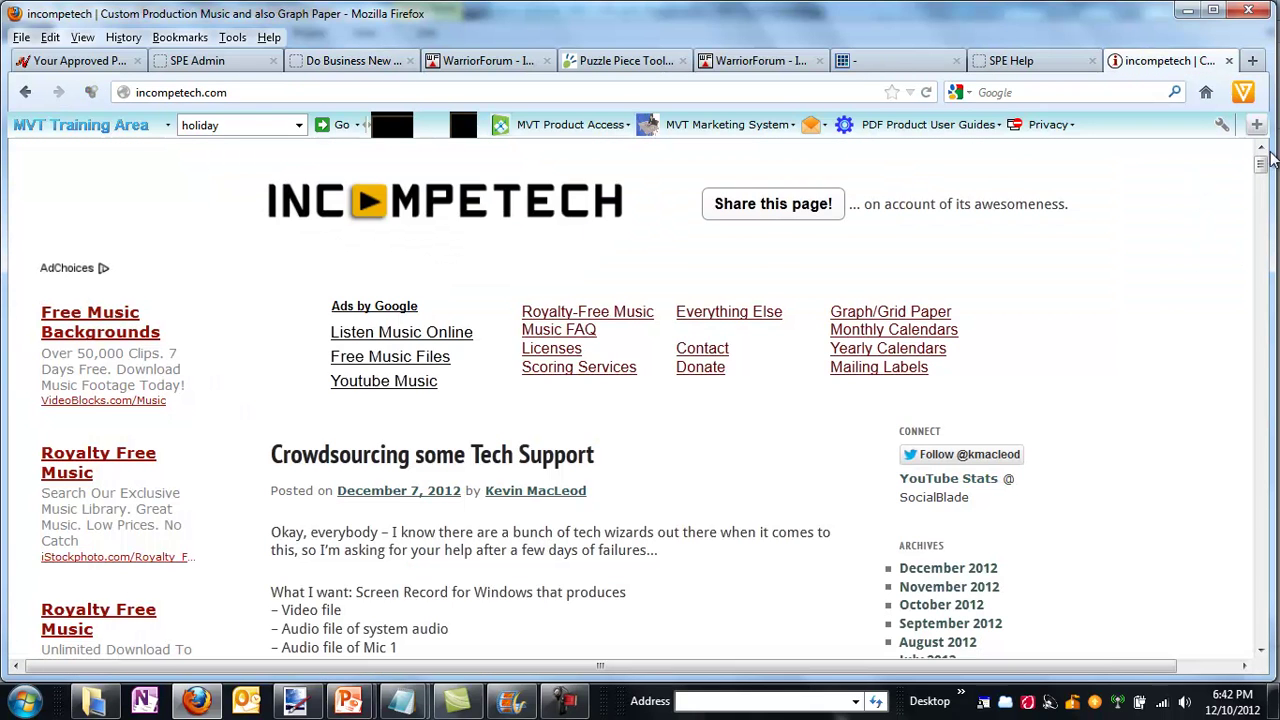
scroll(1266, 168, down, 10)
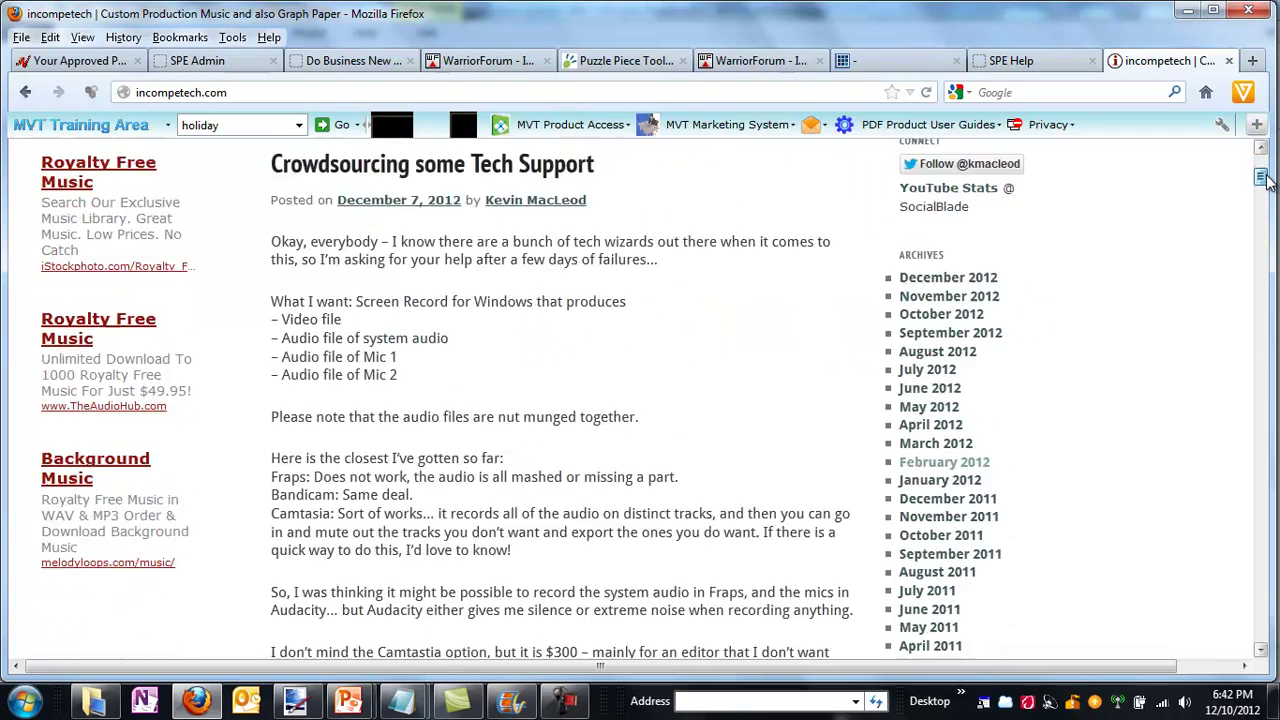
scroll(1266, 168, up, 10)
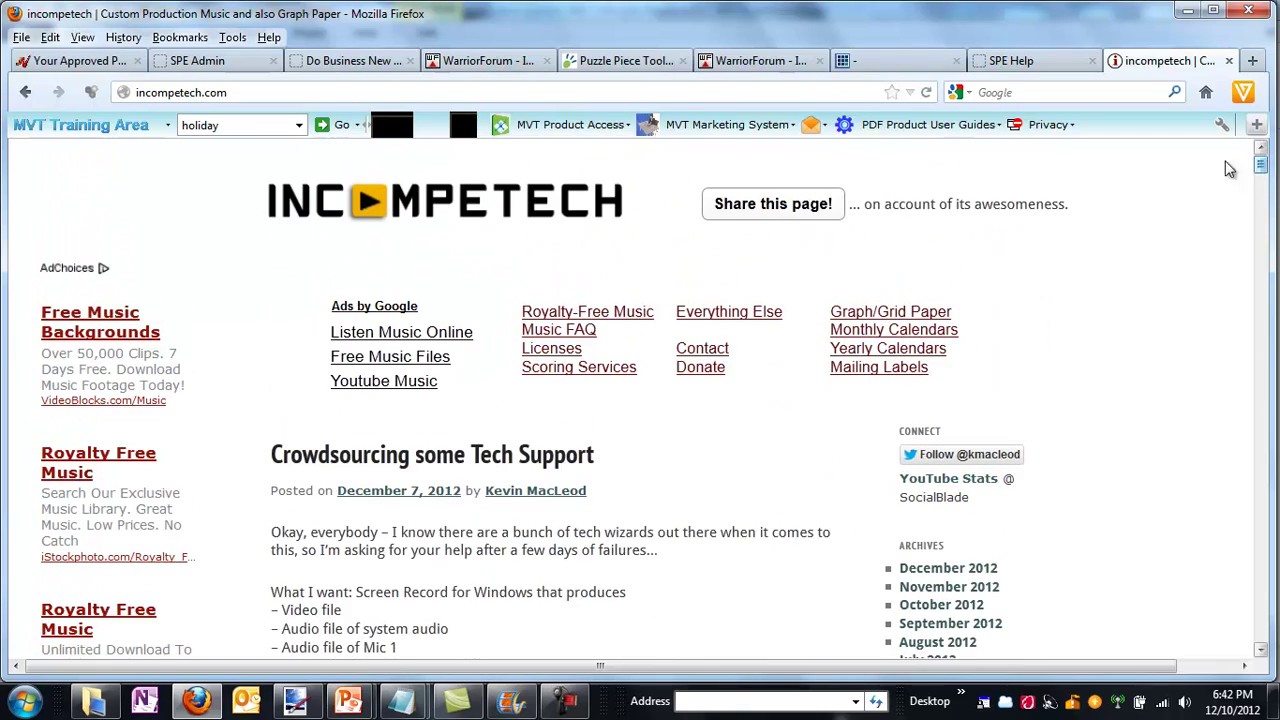
click(386, 212)
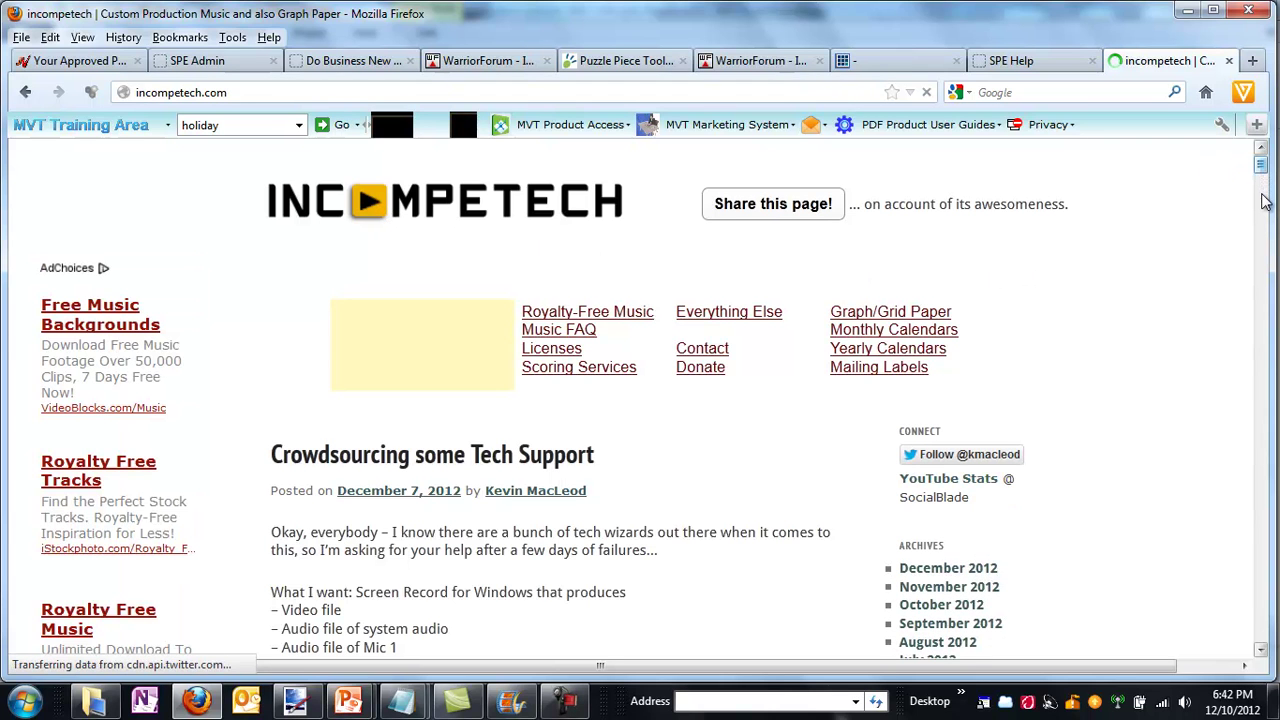
scroll(1262, 183, down, 3)
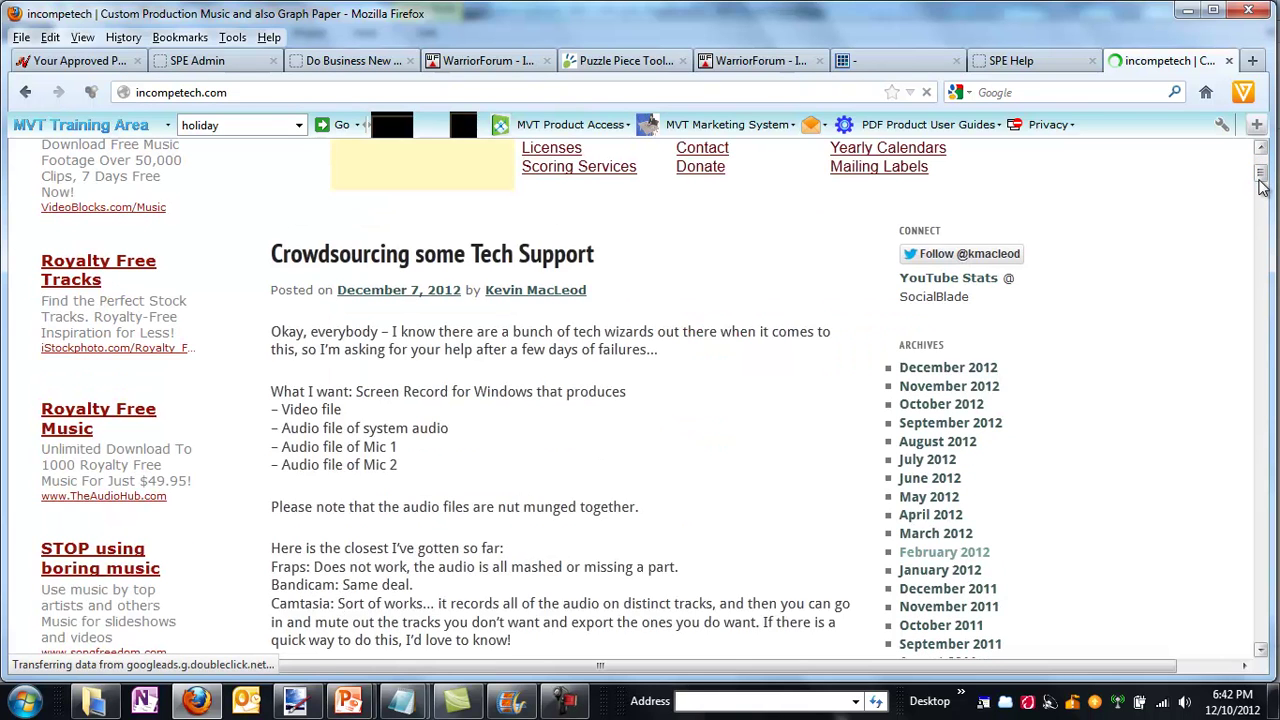
scroll(1263, 174, up, 3)
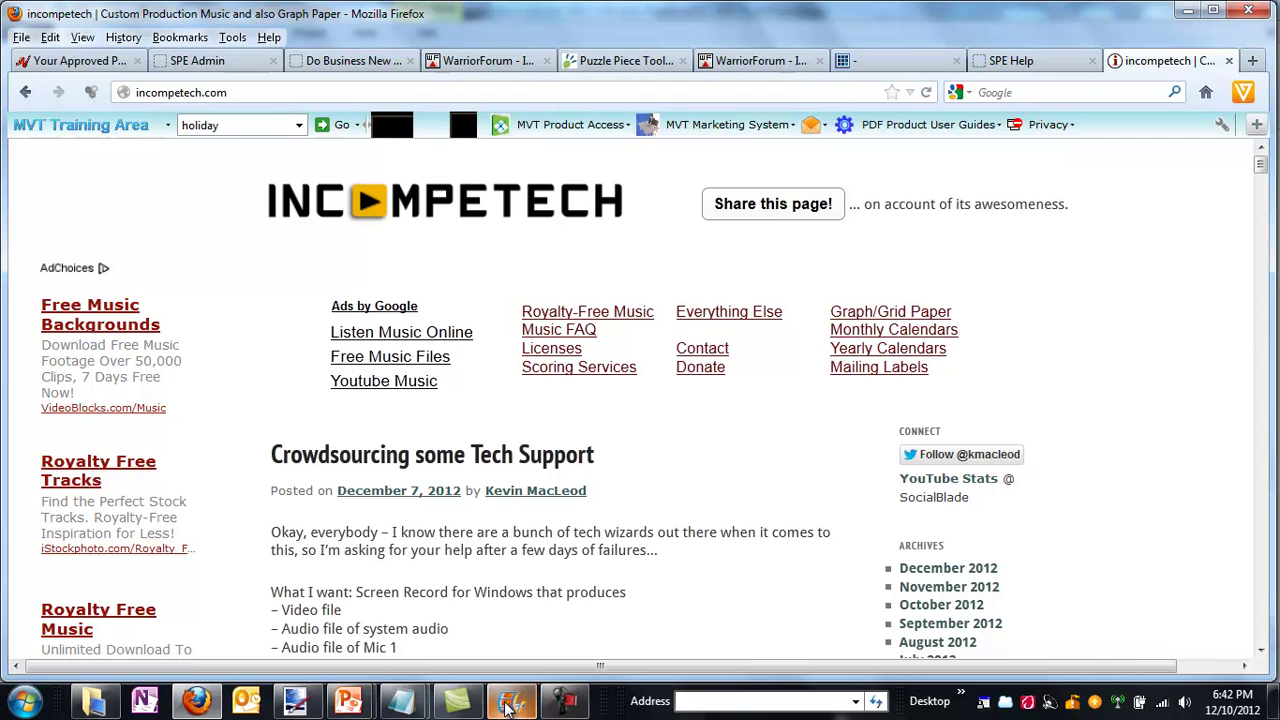
Back in Movie Maker, add 'Deck the Halls B.mp3' as the slideshow's soundtrack
mouse_move(517, 707)
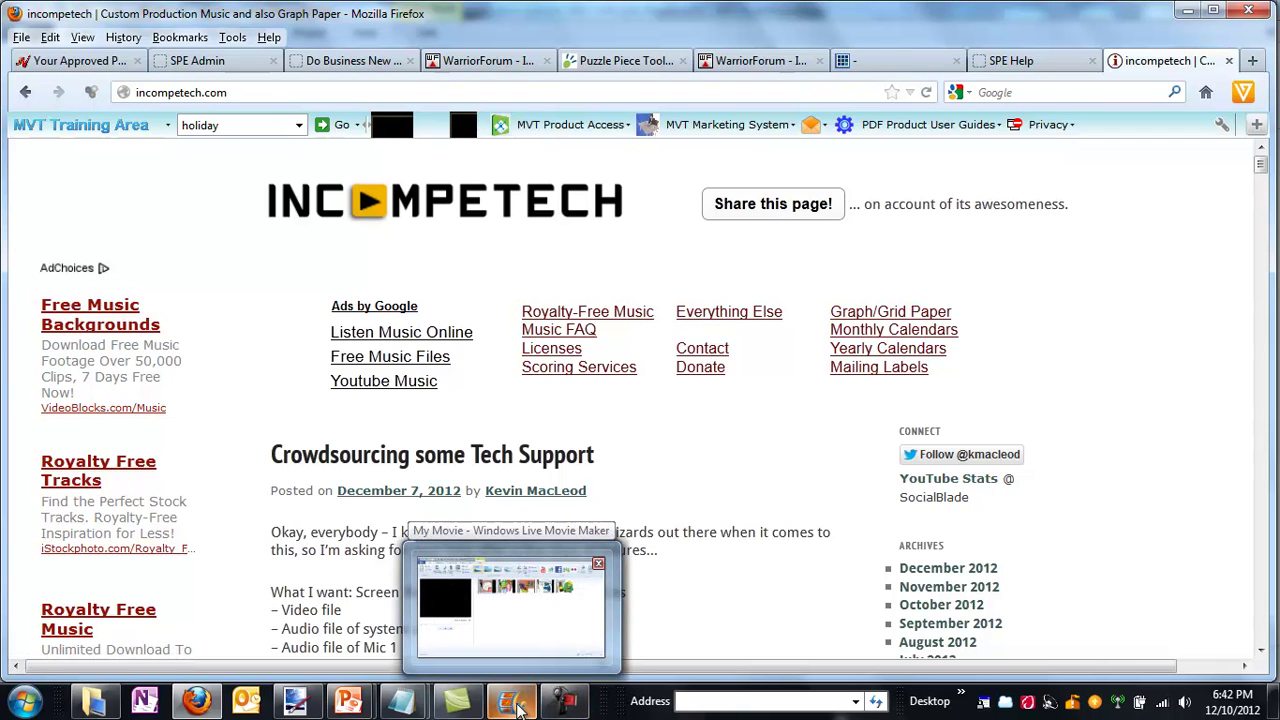
click(510, 605)
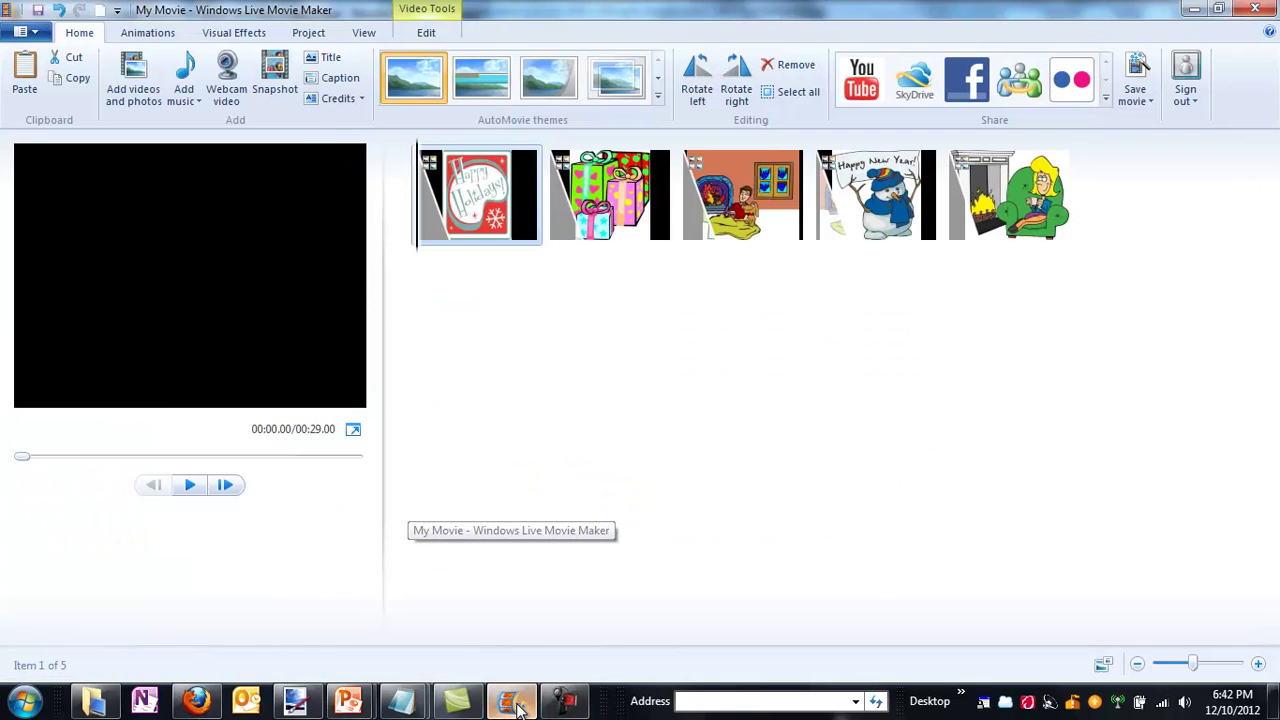
click(198, 102)
click(203, 119)
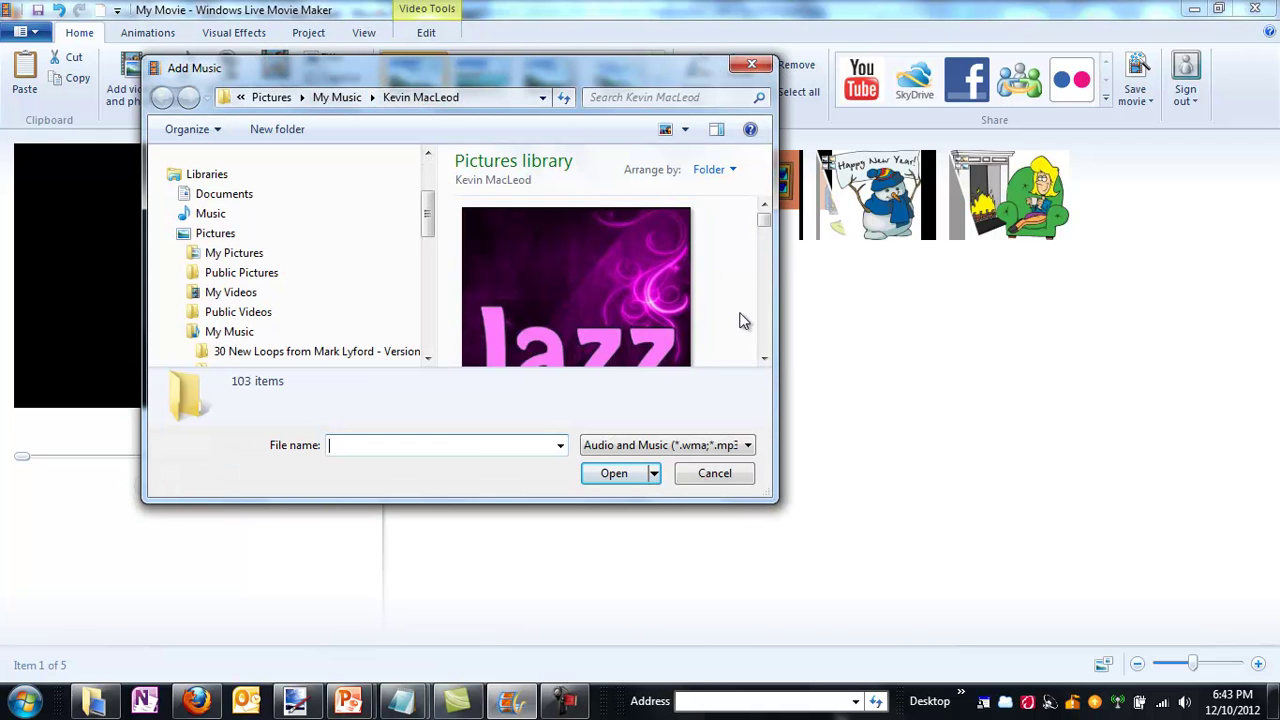
click(763, 360)
click(763, 360)
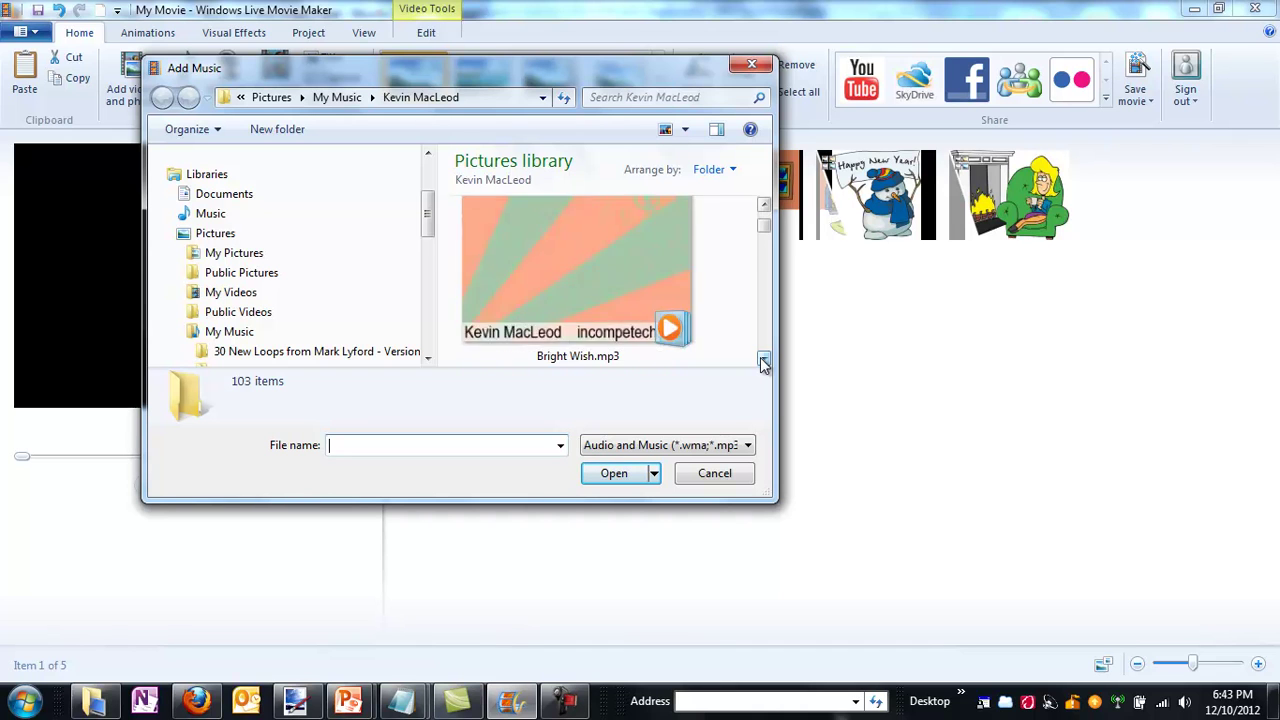
click(763, 360)
click(763, 360)
click(763, 360)
click(763, 360)
click(763, 360)
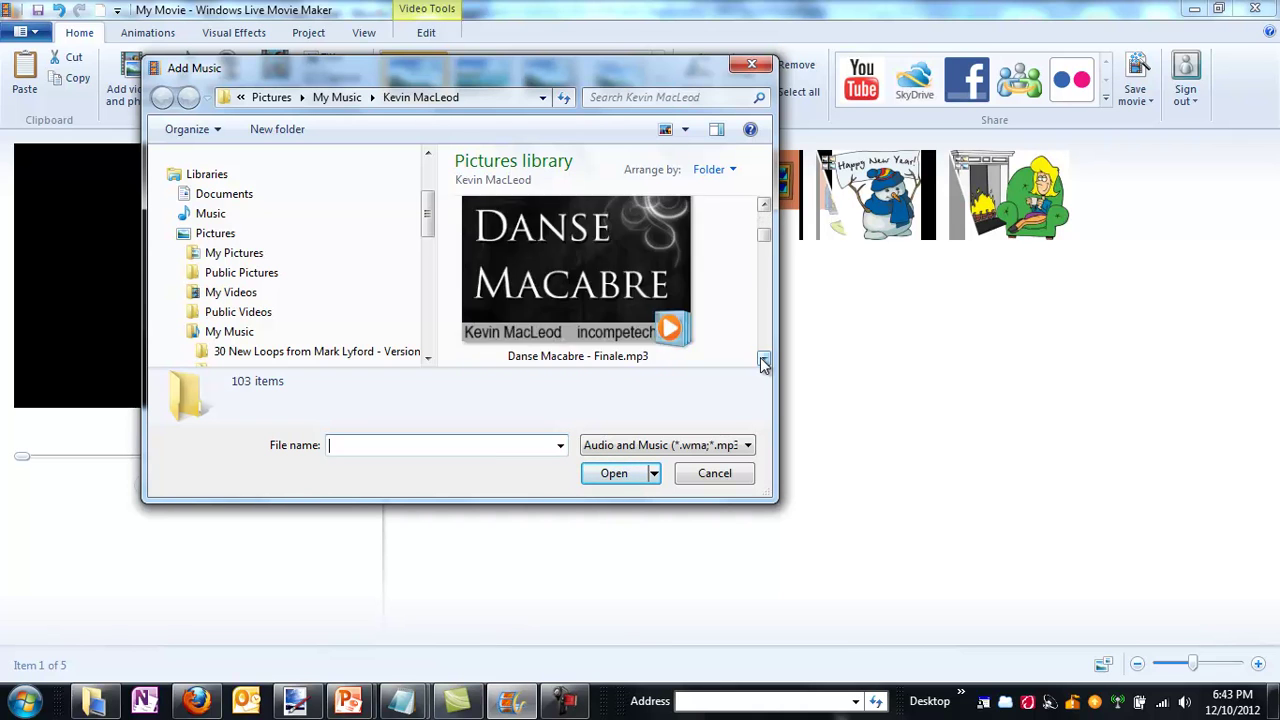
click(763, 360)
click(763, 360)
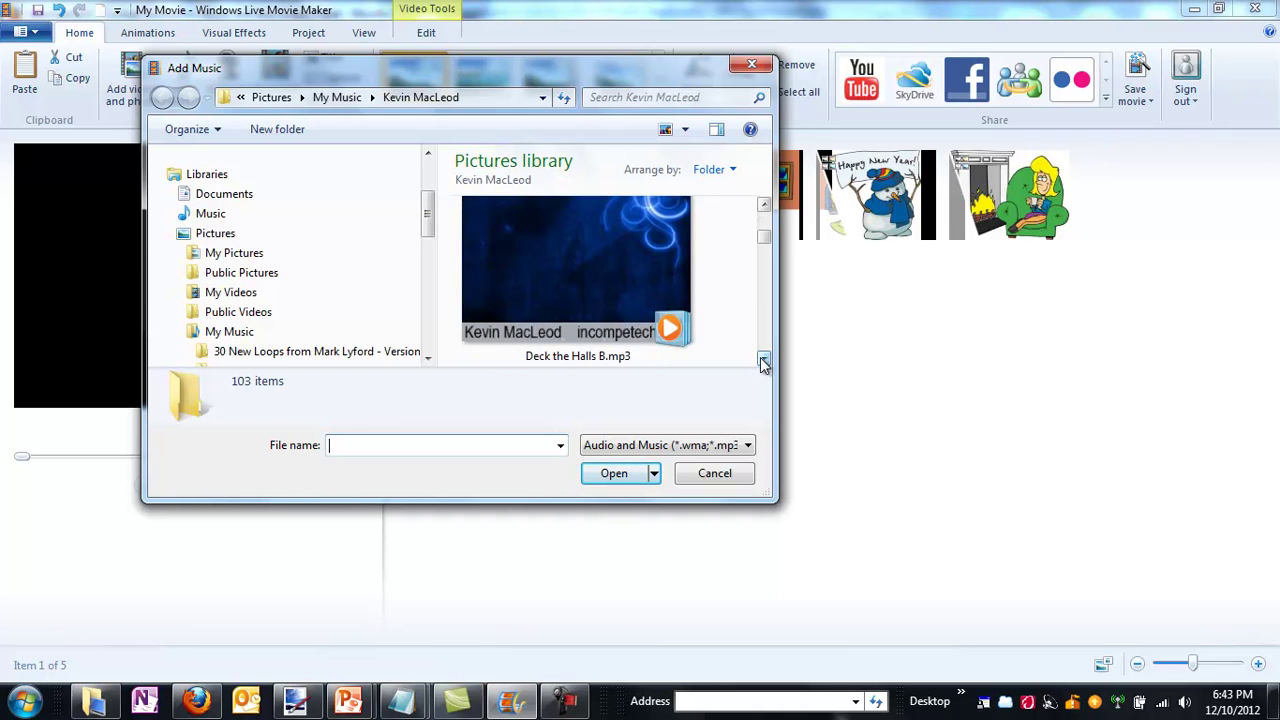
double_click(518, 246)
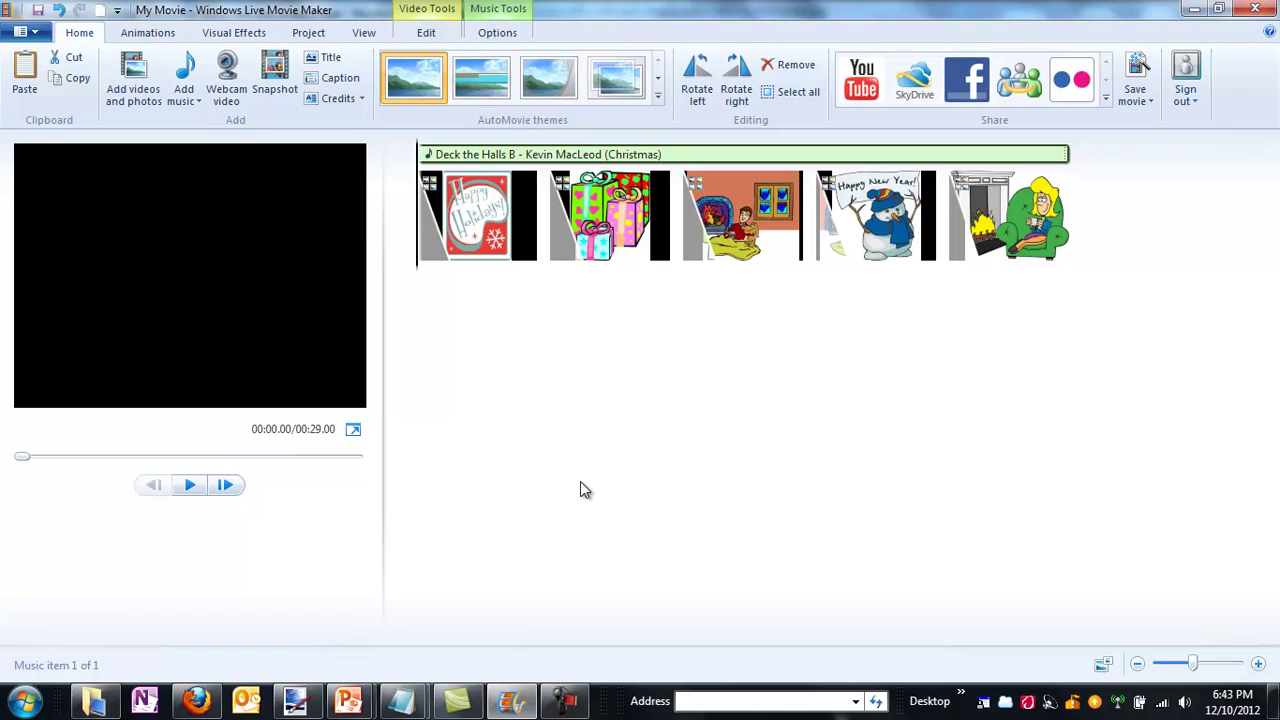
Set the music's Fade in and Fade out to Medium and preview the result
click(498, 36)
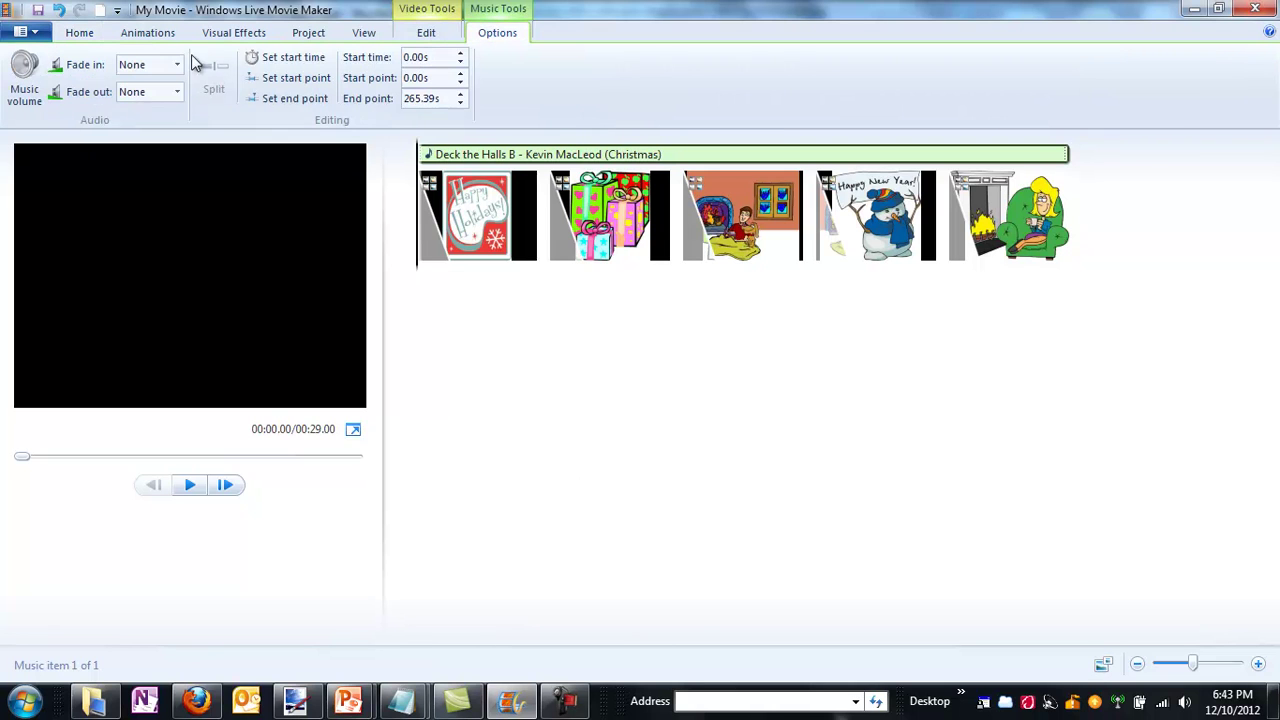
click(176, 65)
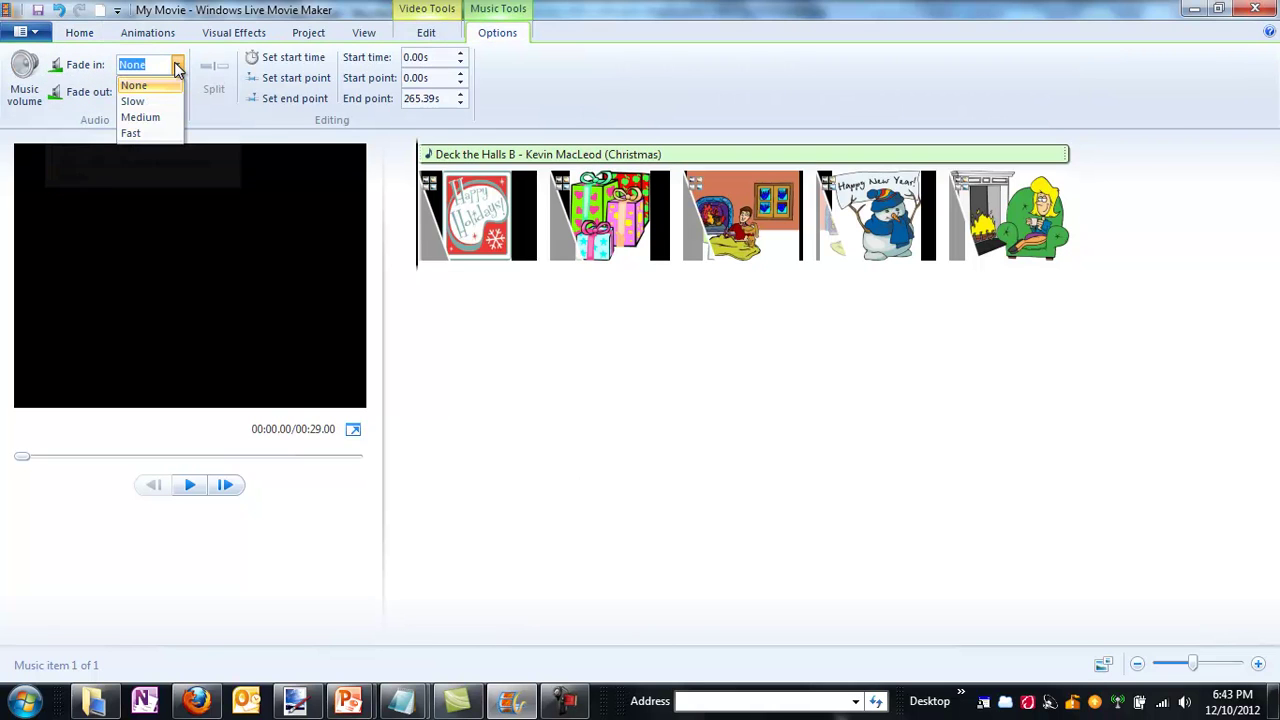
click(140, 118)
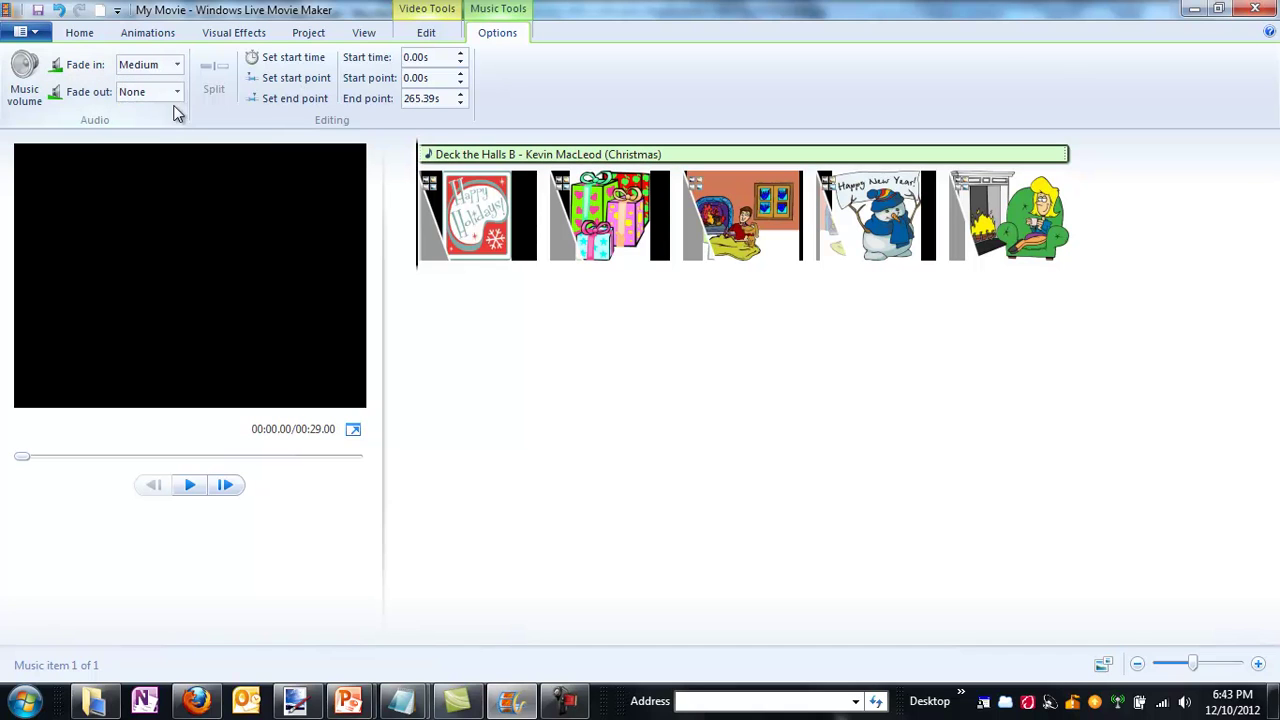
click(177, 92)
click(151, 146)
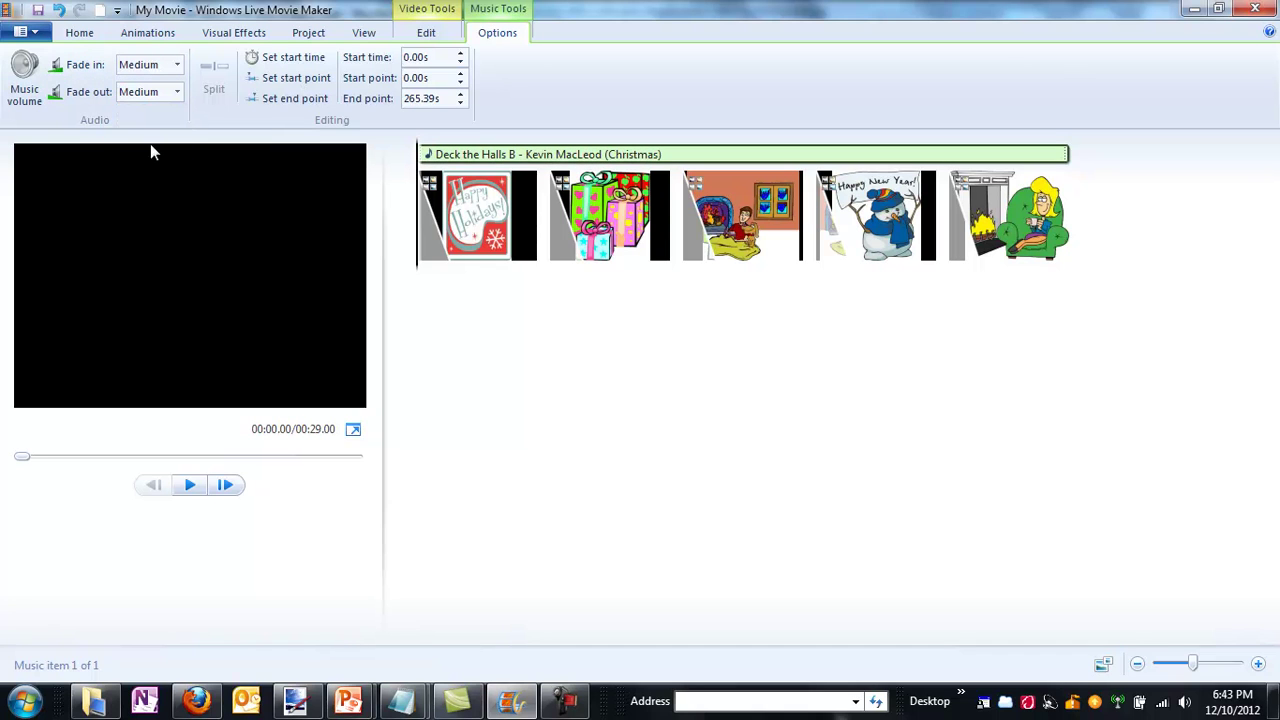
click(190, 485)
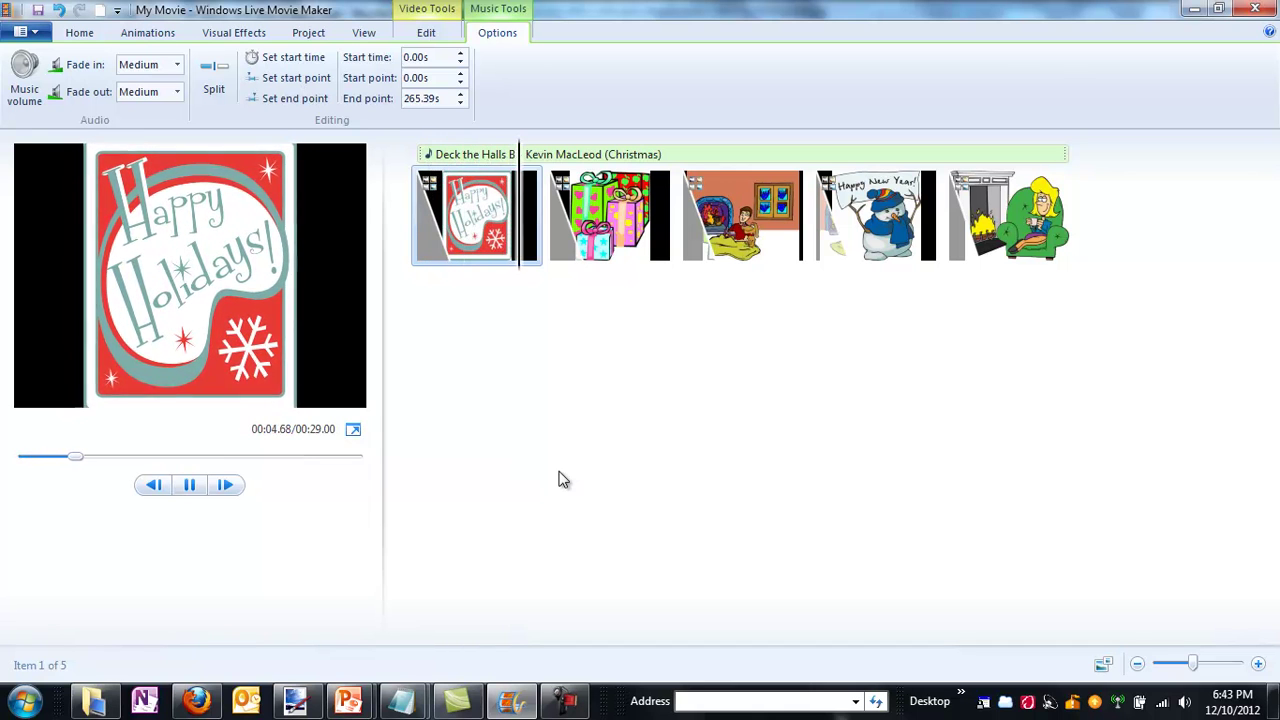
click(190, 485)
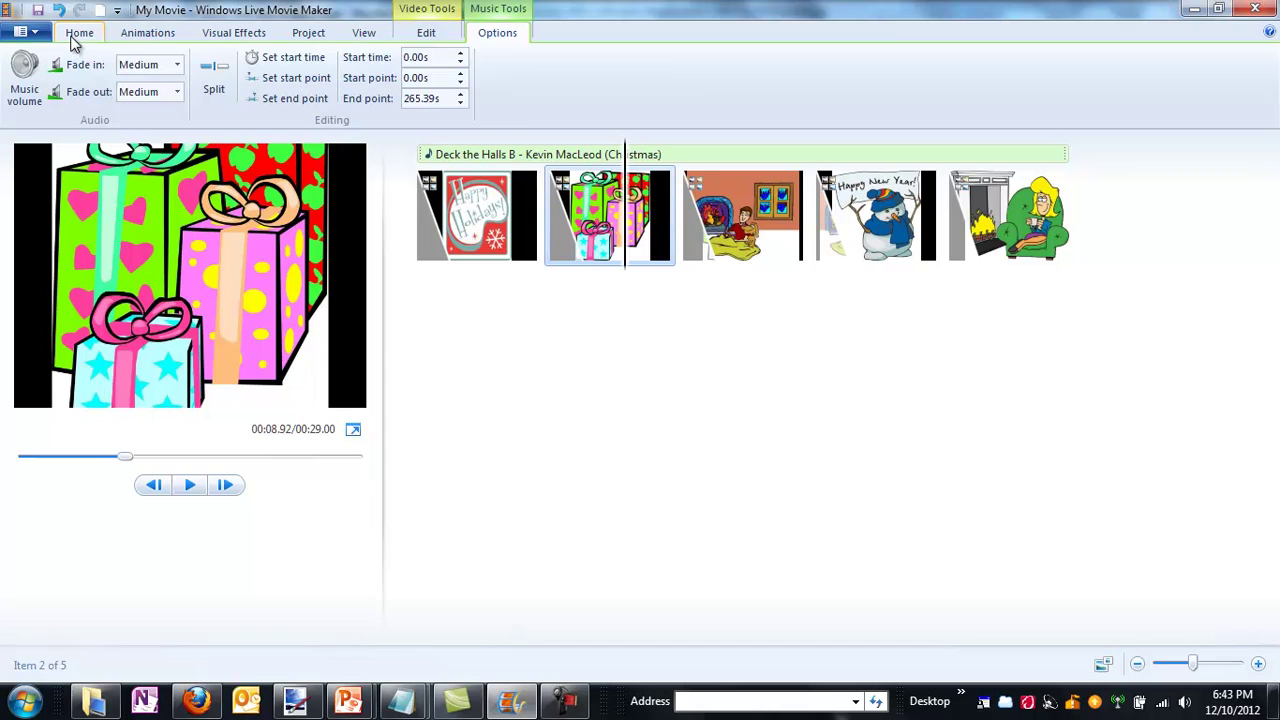
Add a caption to the gift boxes picture with black (Automatic) text colour
click(74, 38)
click(336, 79)
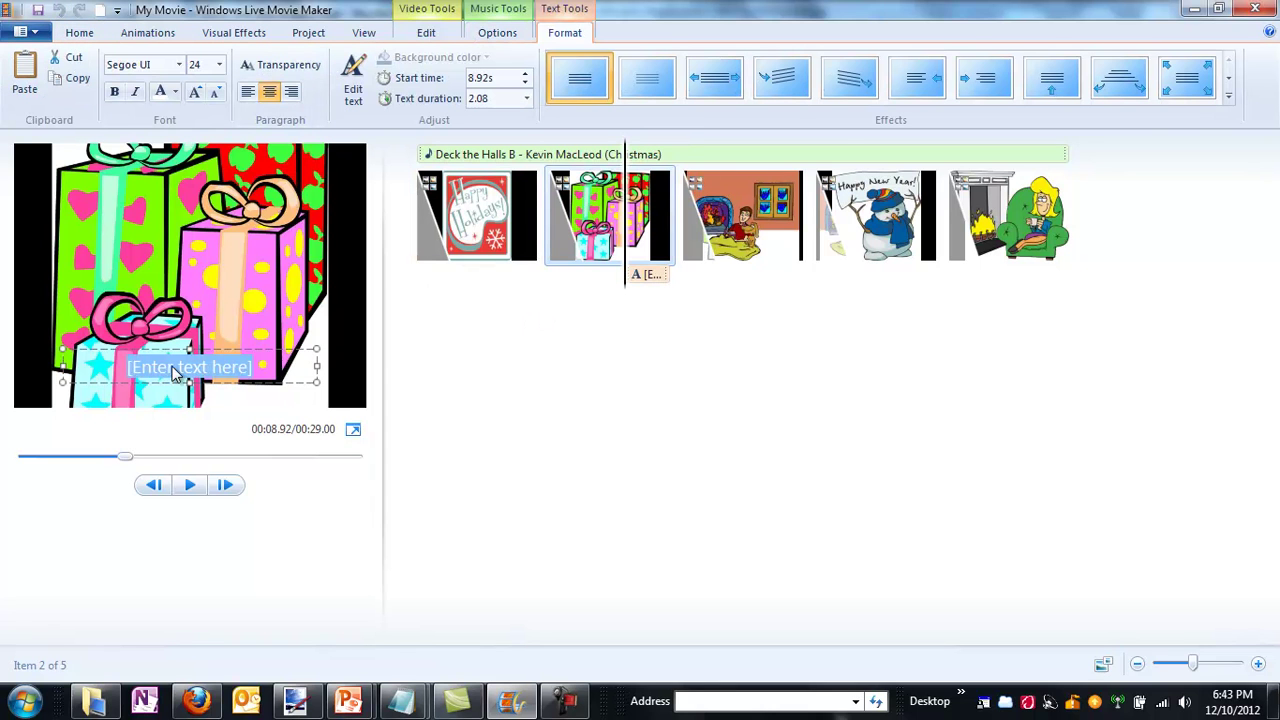
click(133, 370)
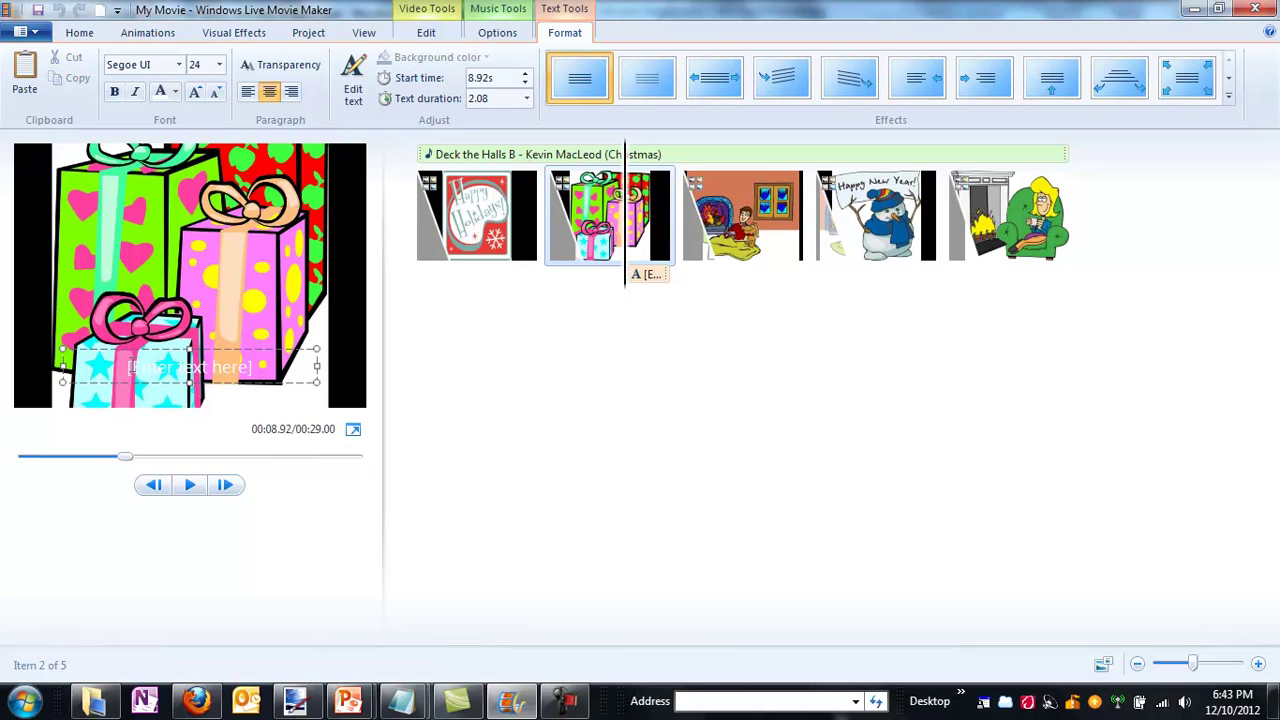
drag(133, 367, 261, 367)
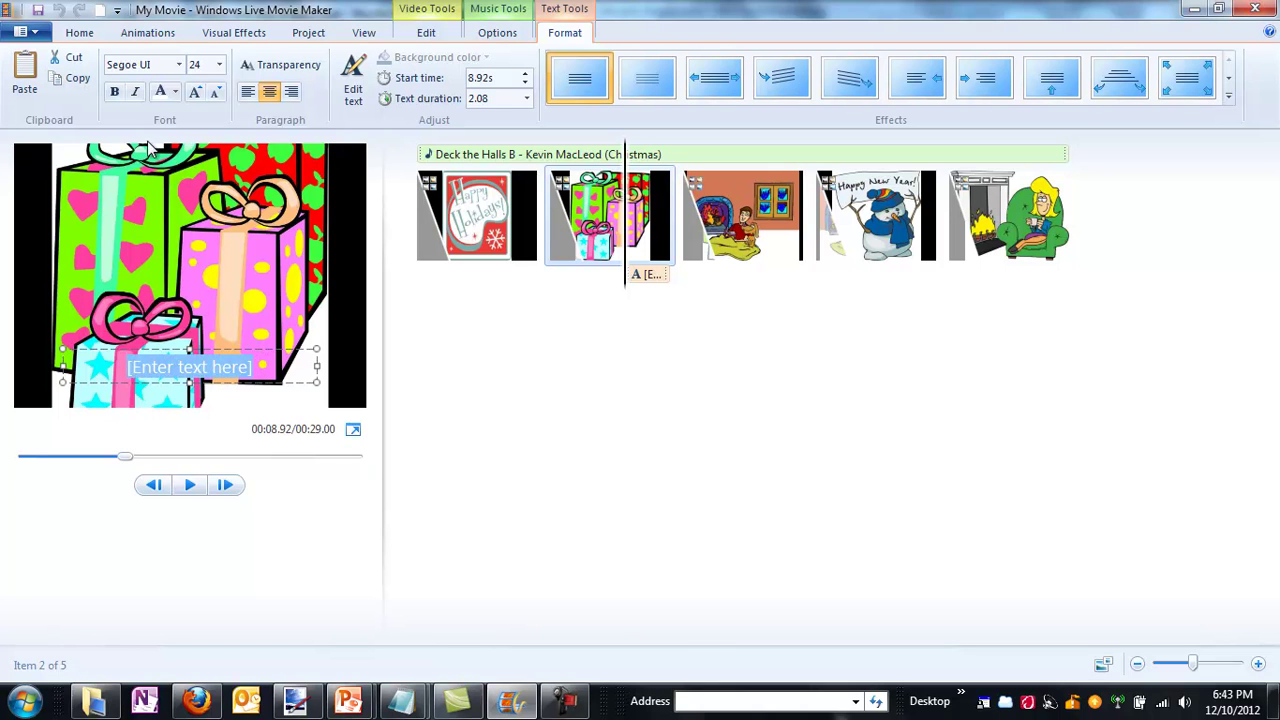
click(175, 91)
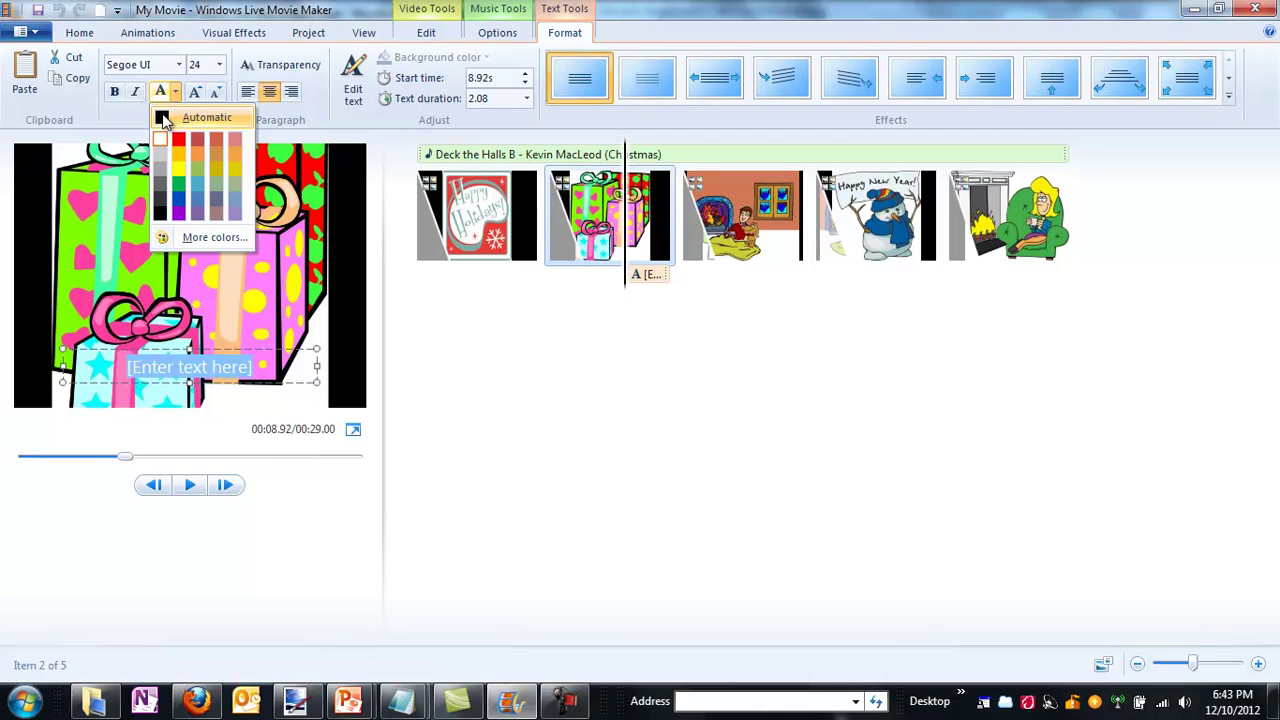
click(176, 118)
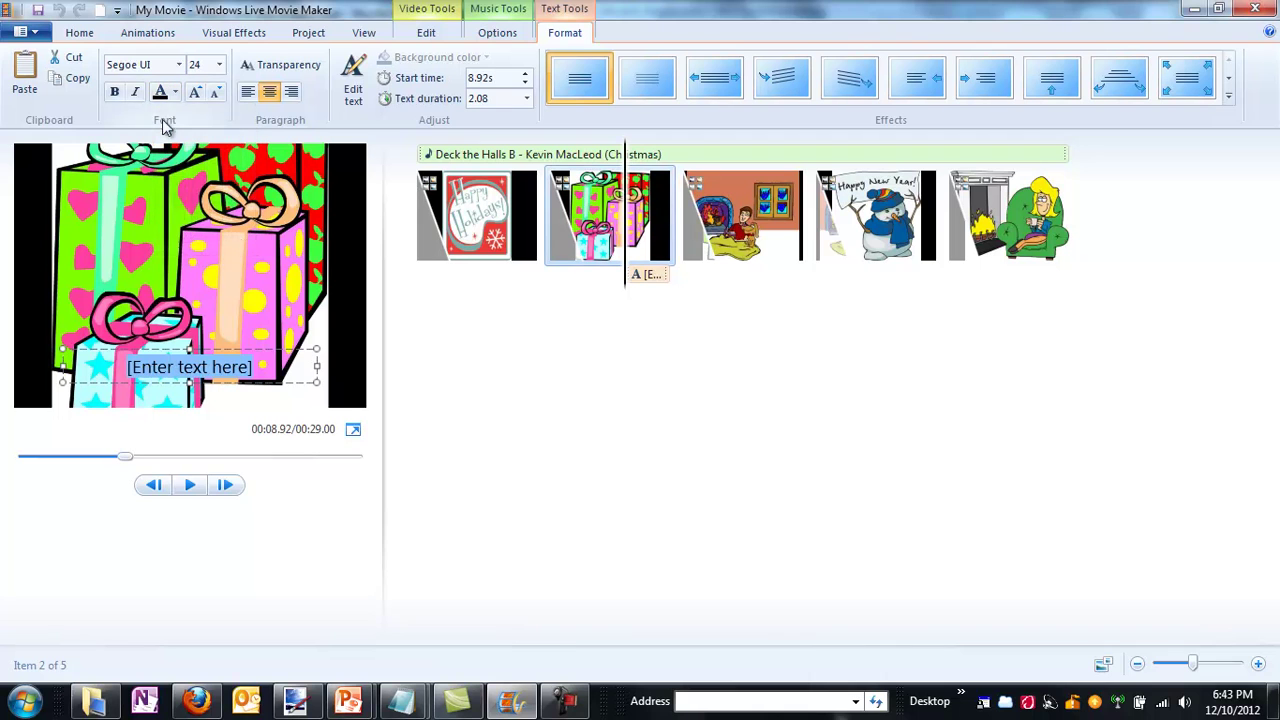
click(131, 370)
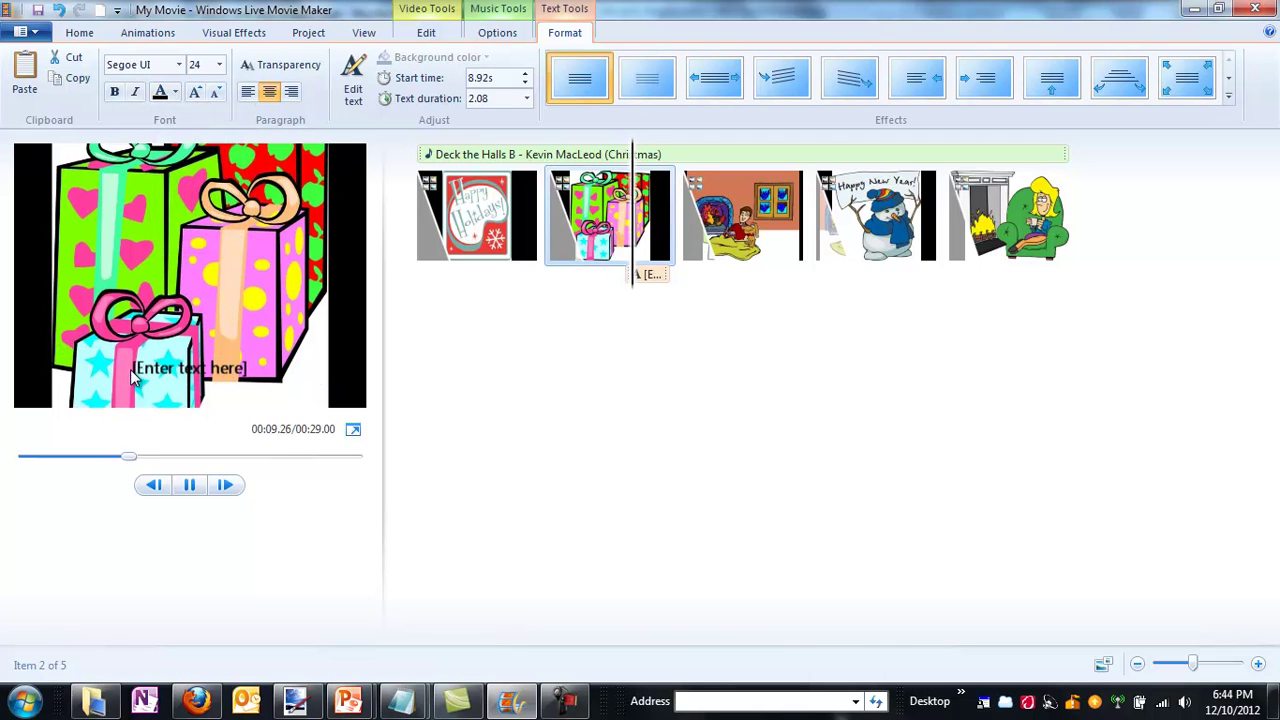
Replace the caption text with 'Greeting from the JOnes Family' and preview it
click(130, 367)
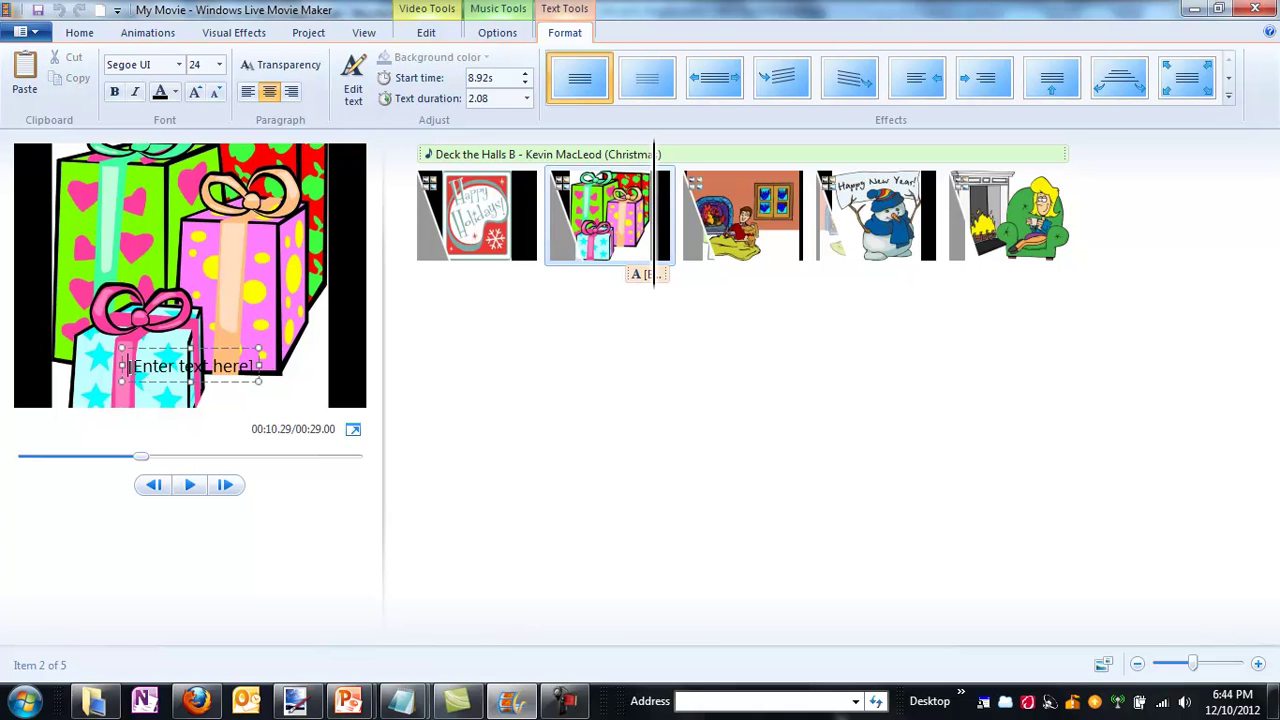
drag(130, 367, 289, 358)
text(Greeti)
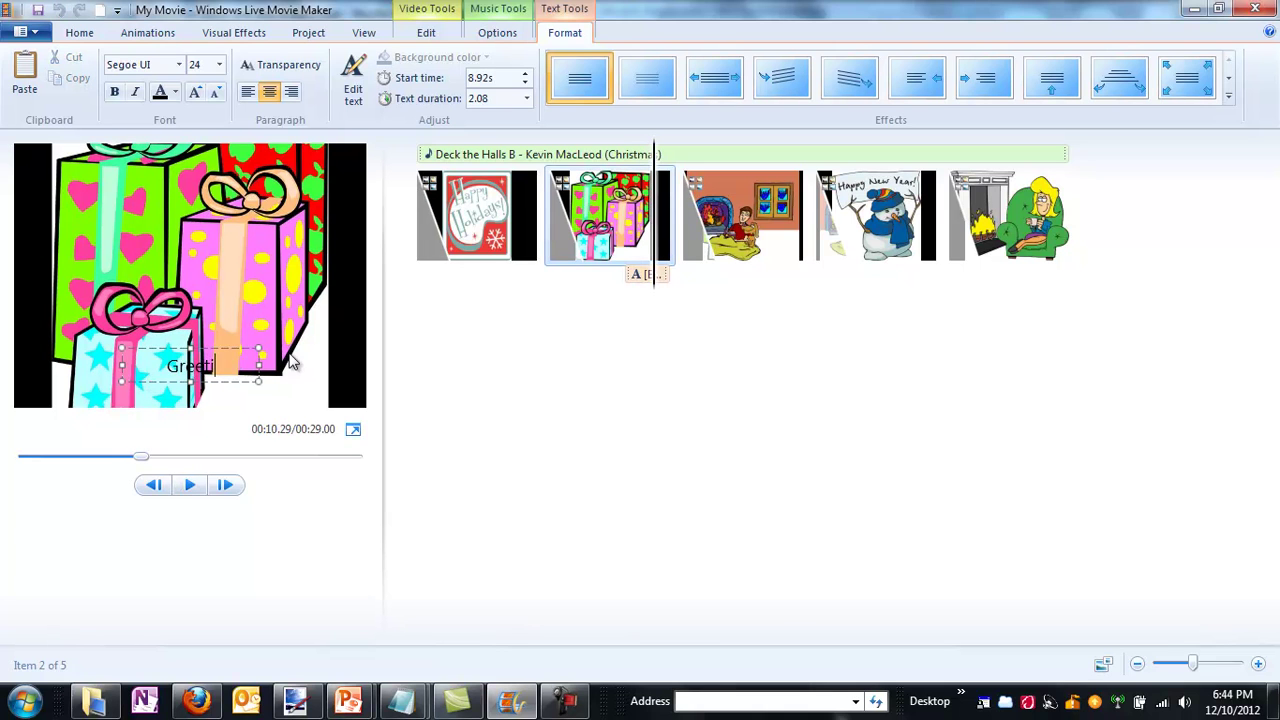
text(ng from the)
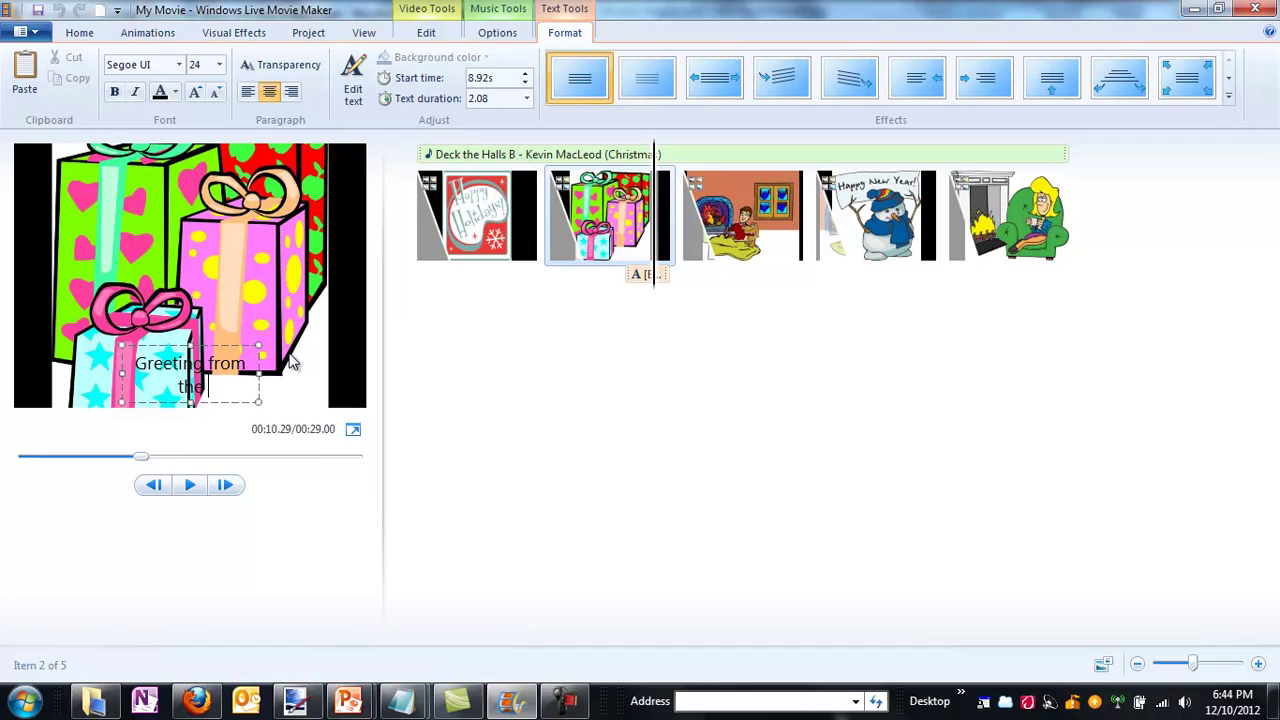
text( JOnes Family)
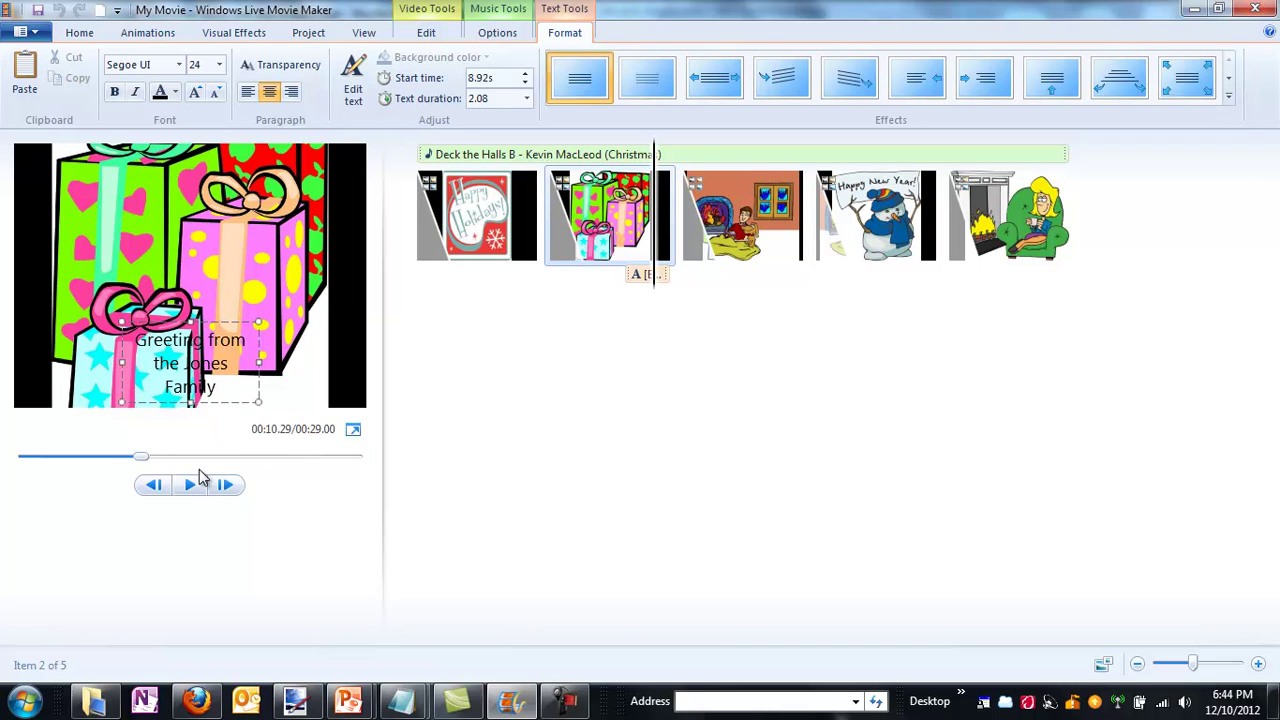
click(190, 484)
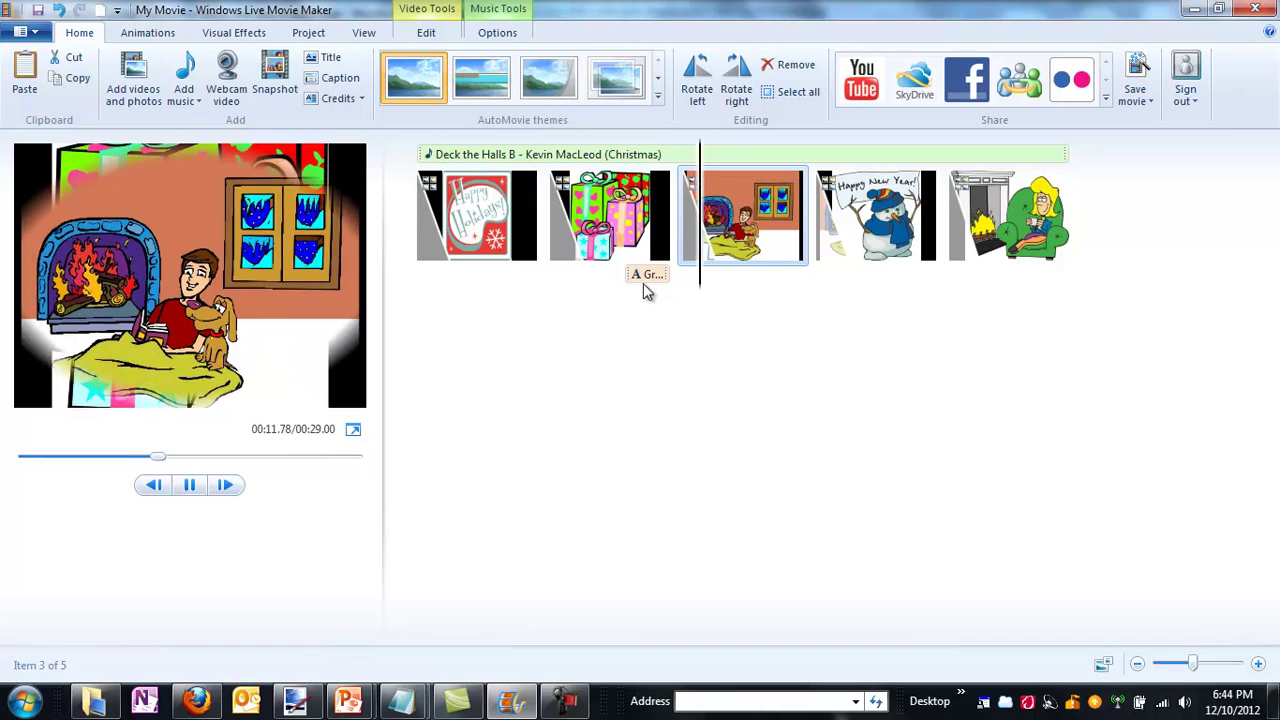
Give the caption an 8.00-second duration, move it to 22.00 s on the final picture, and widen it
click(186, 490)
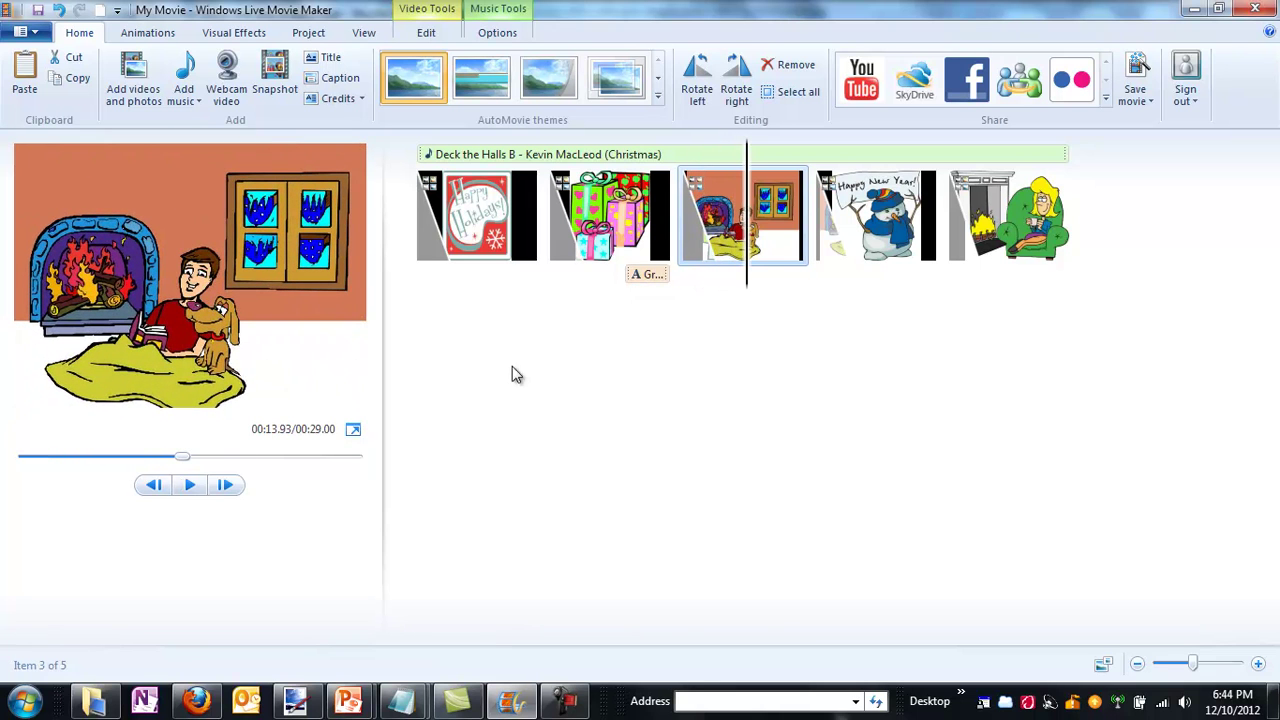
click(652, 276)
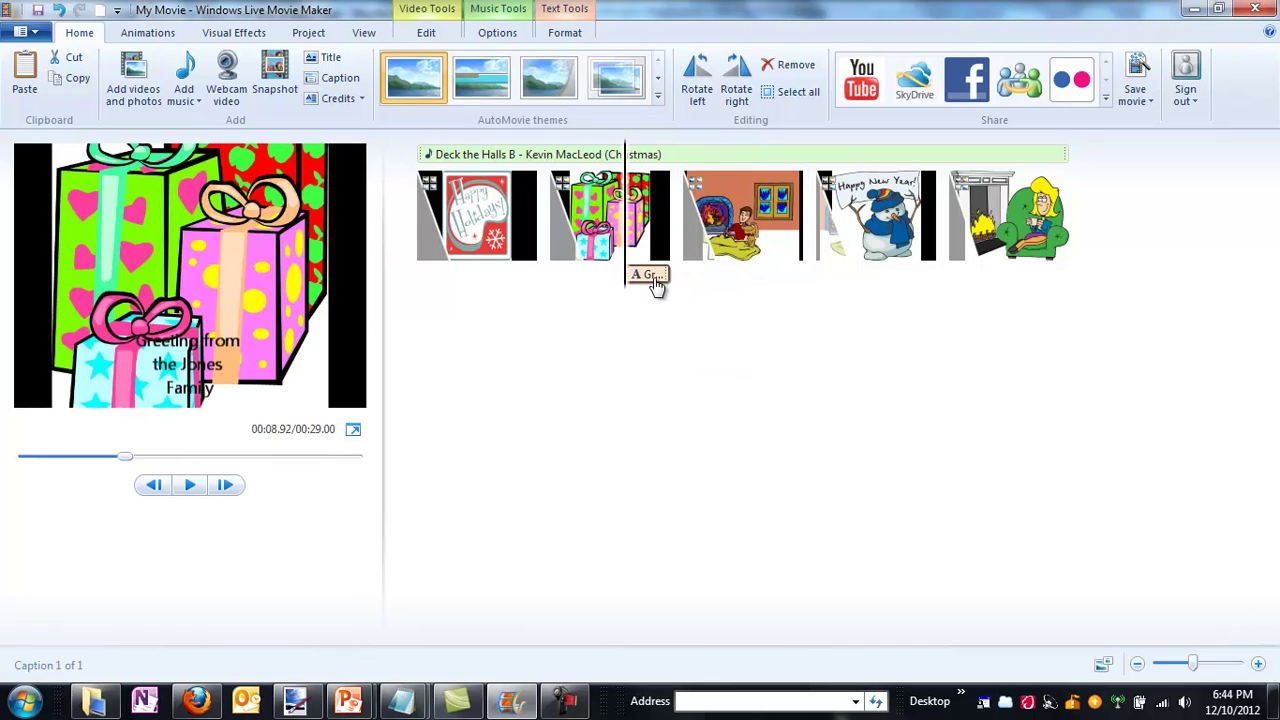
click(565, 35)
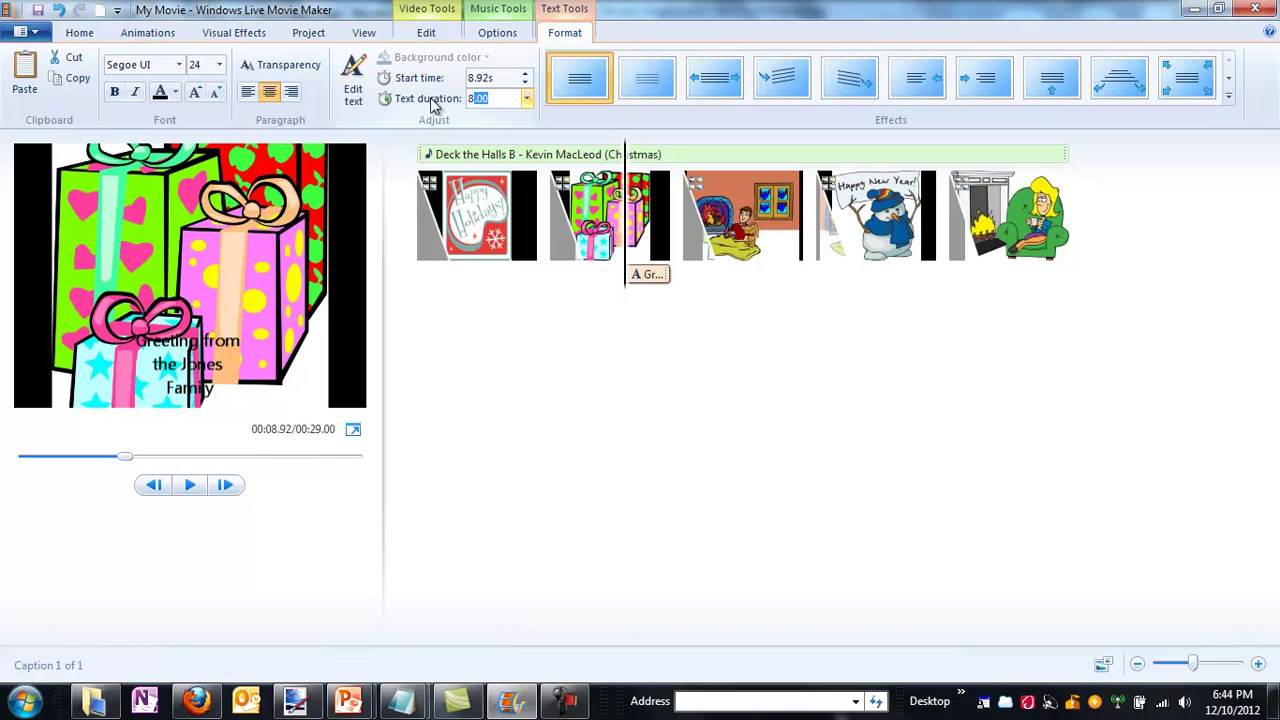
key(Return)
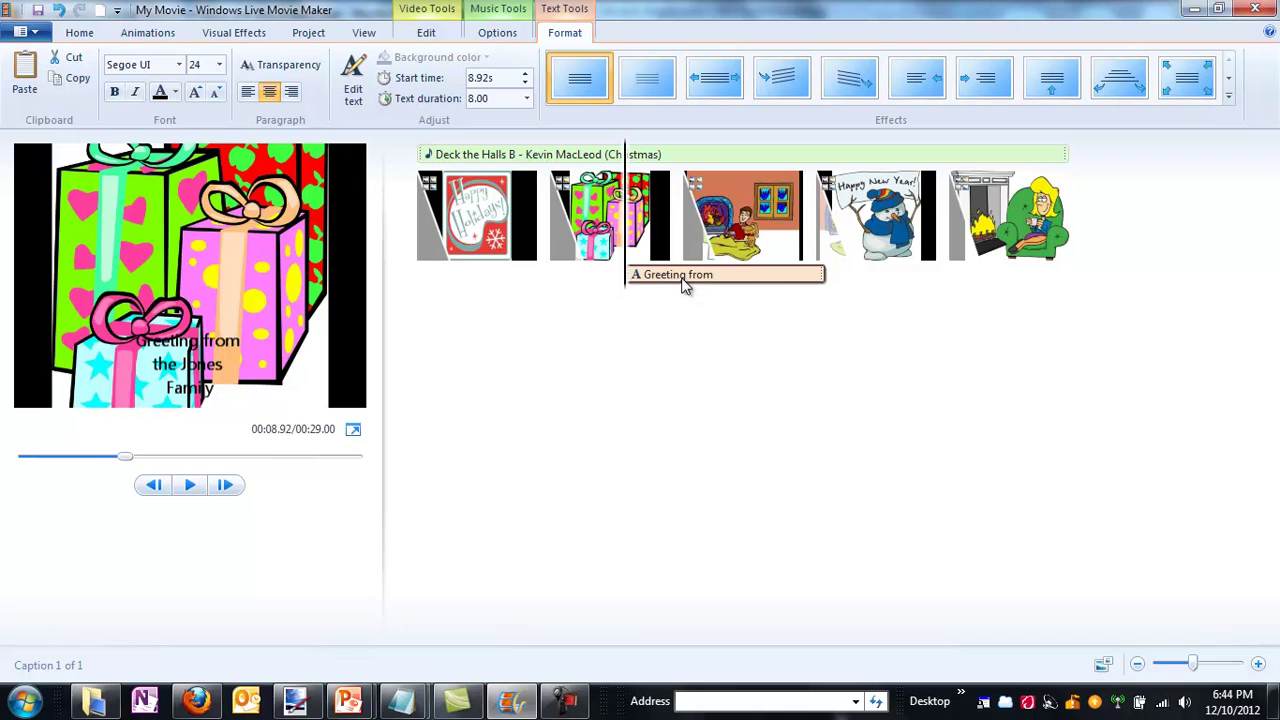
drag(684, 286, 951, 293)
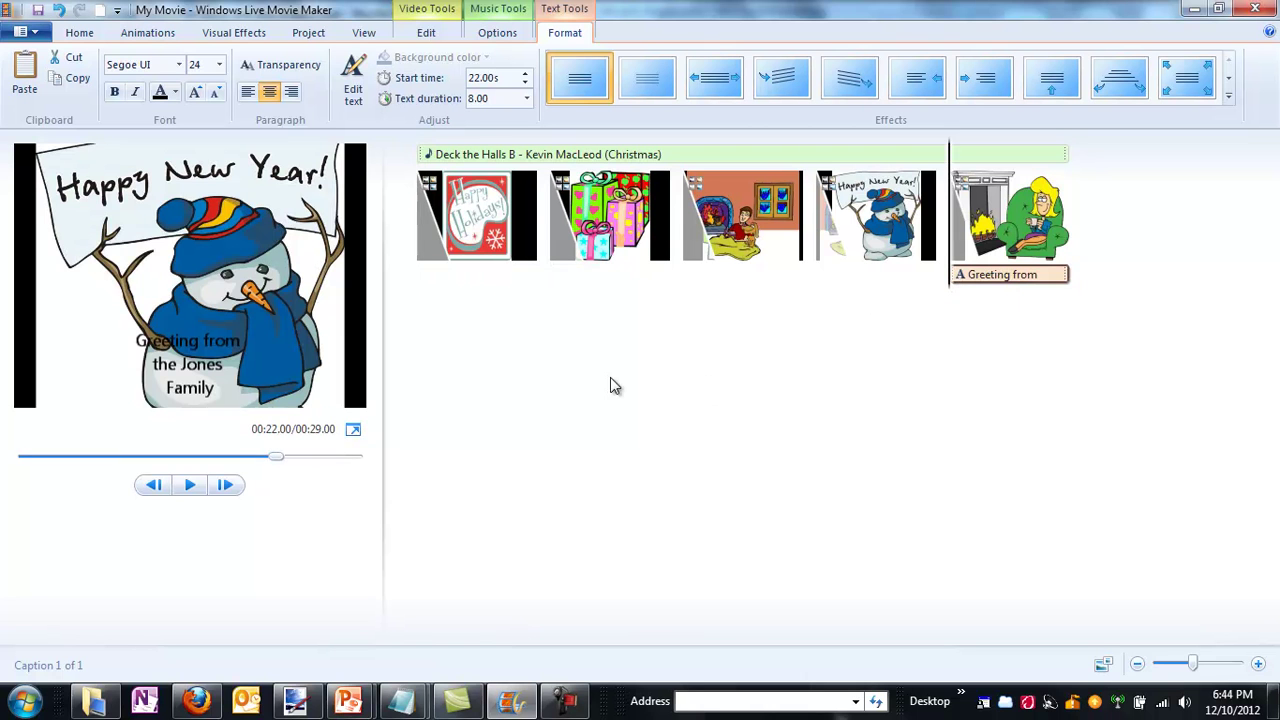
click(192, 486)
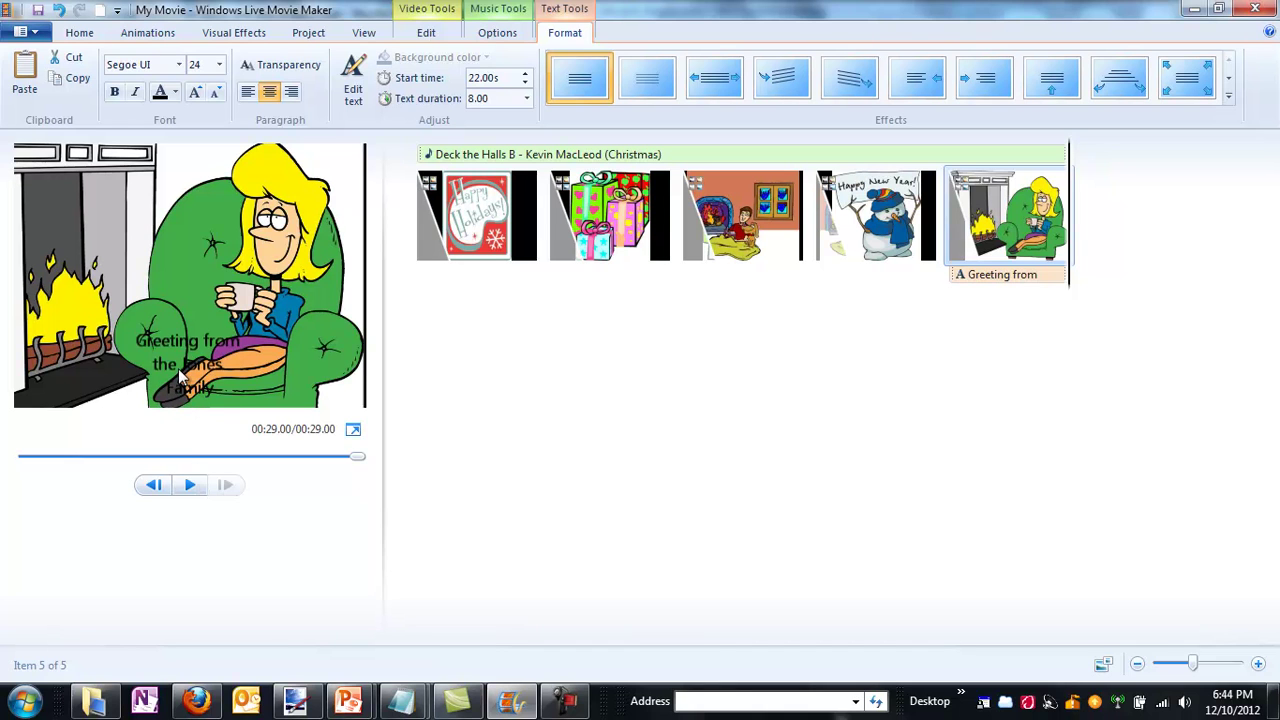
click(143, 365)
drag(133, 361, 18, 361)
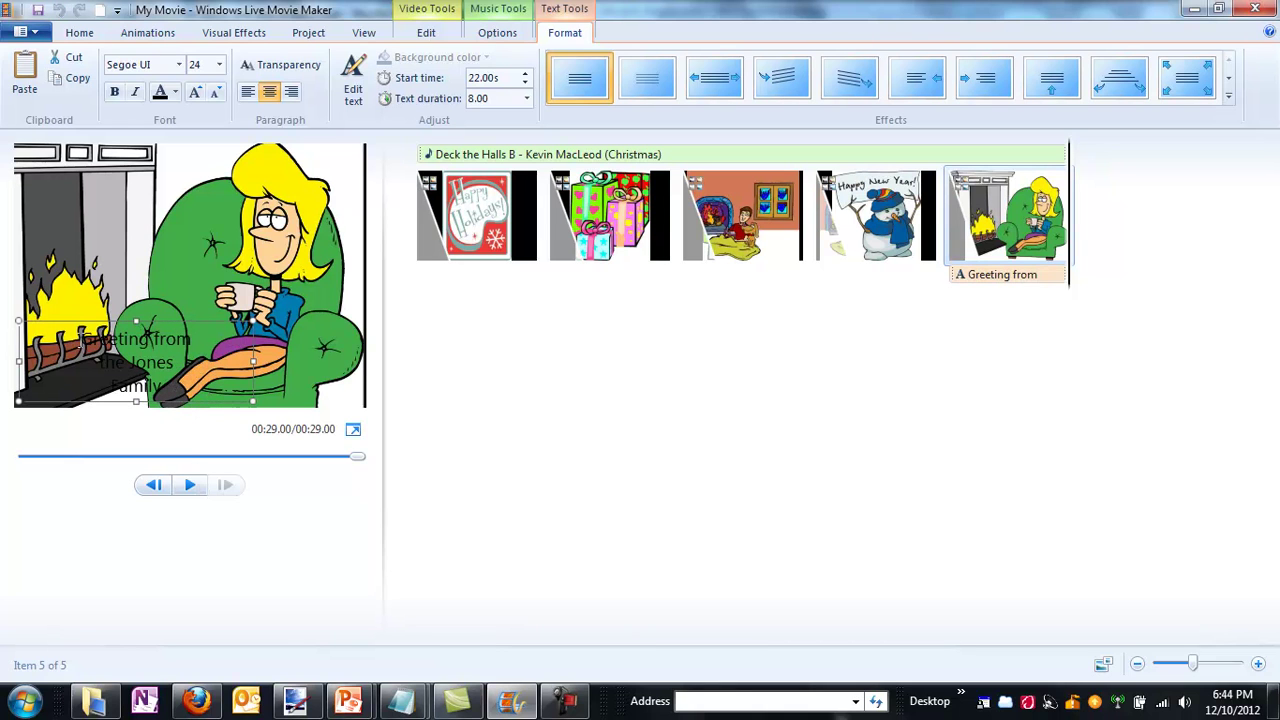
Set the caption text to size 33 and enlarge its box to fit three lines
drag(254, 361, 362, 368)
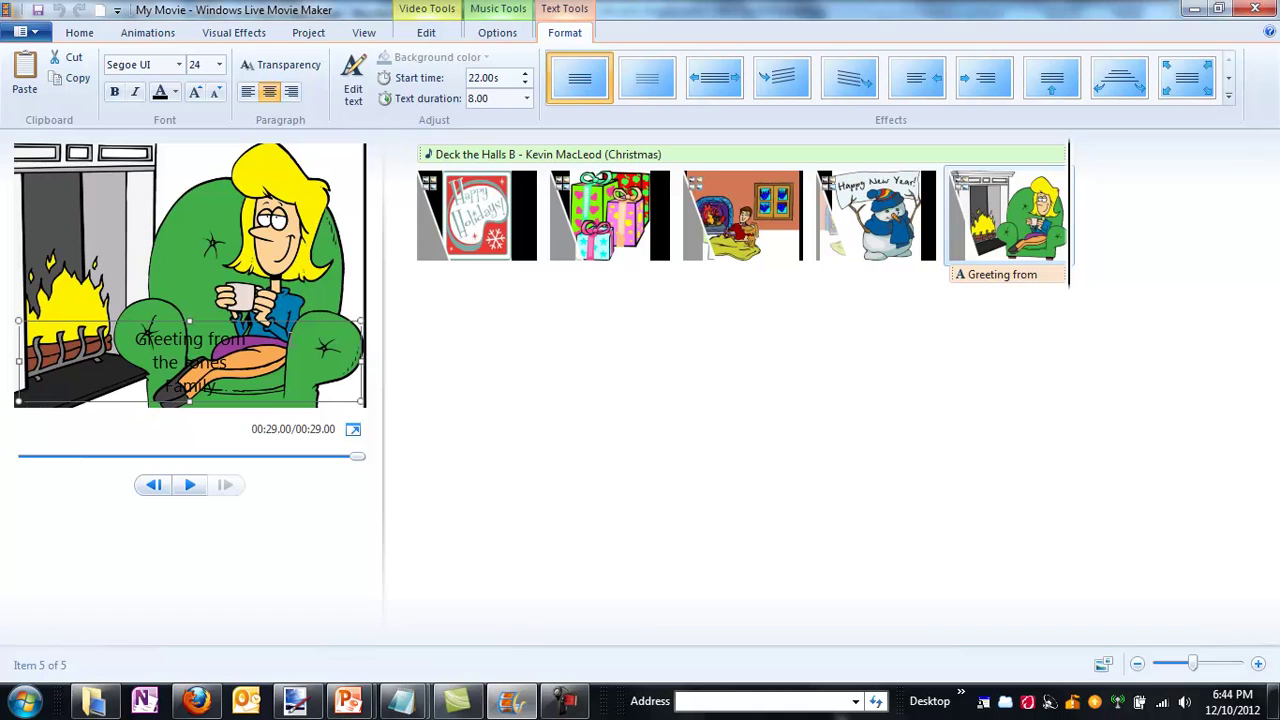
drag(131, 342, 296, 429)
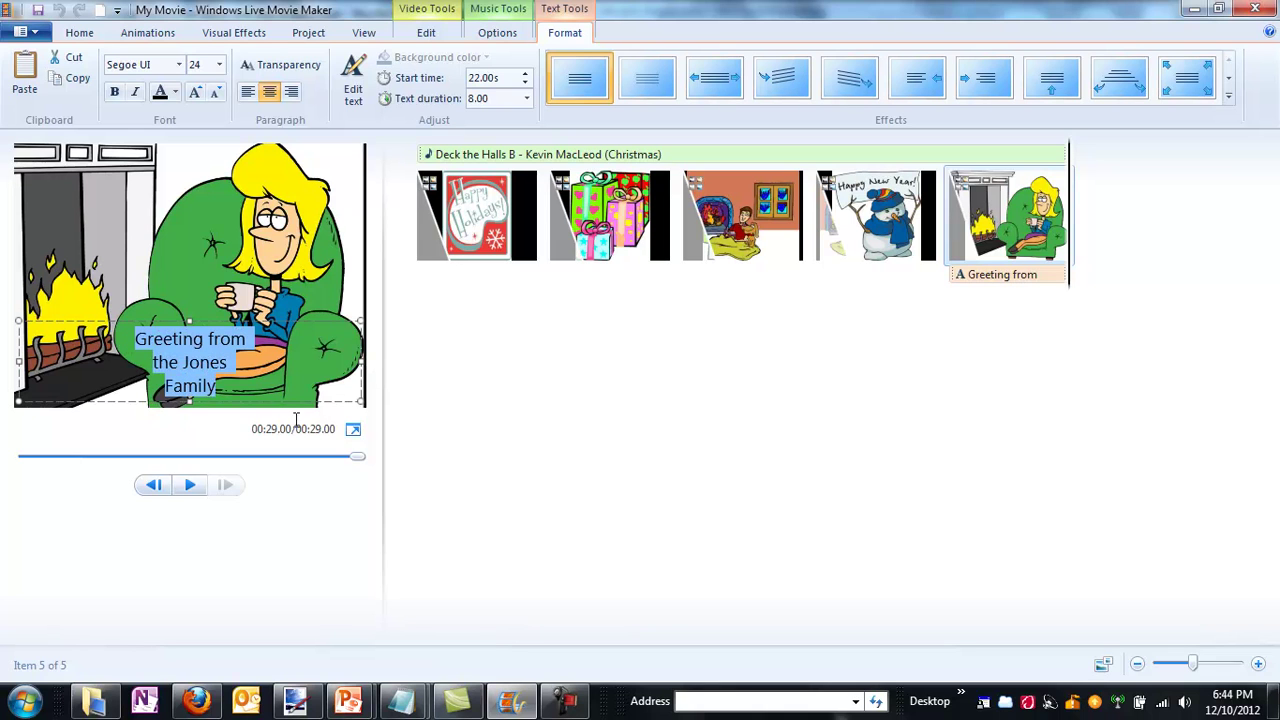
click(195, 93)
click(195, 93)
click(195, 93)
click(219, 65)
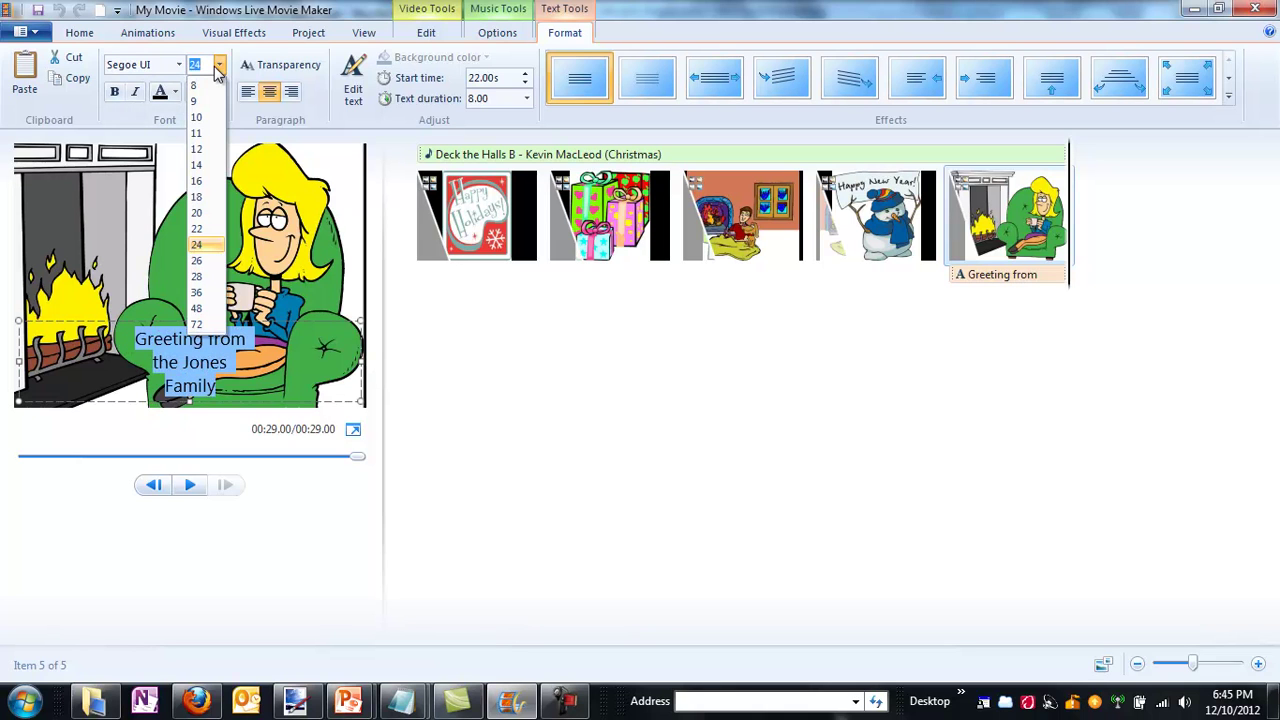
click(196, 308)
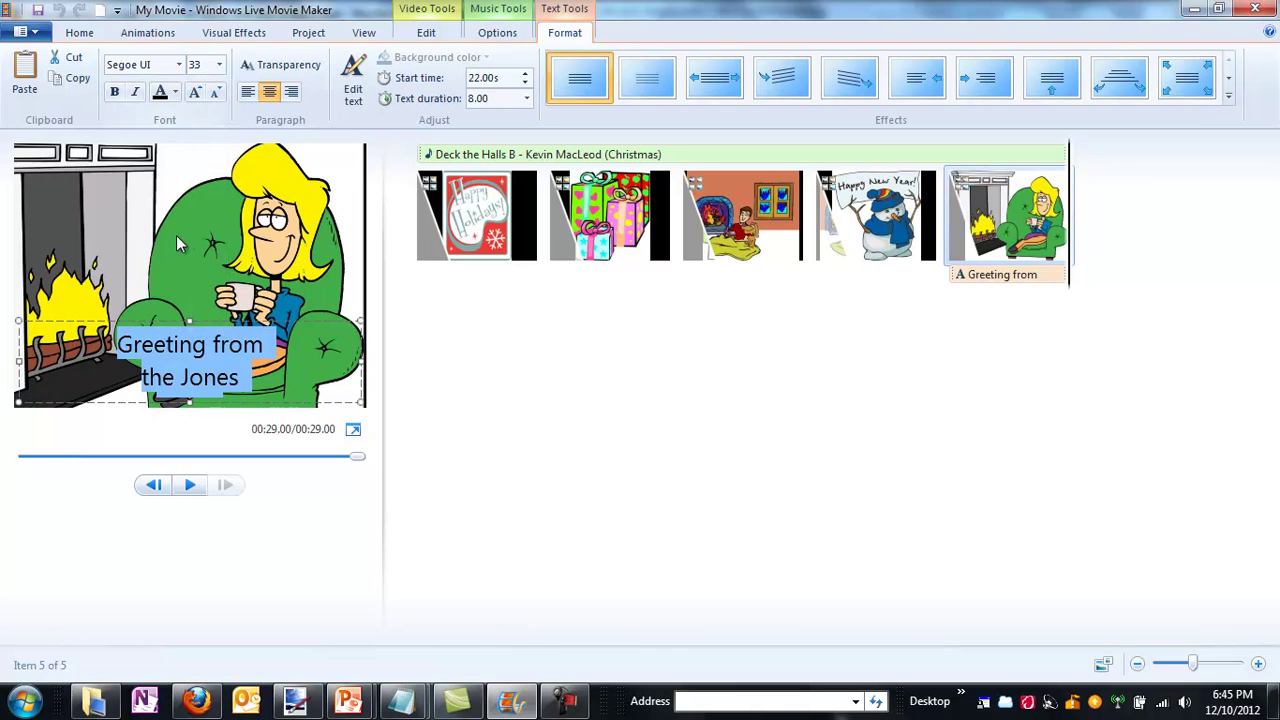
drag(191, 318, 186, 270)
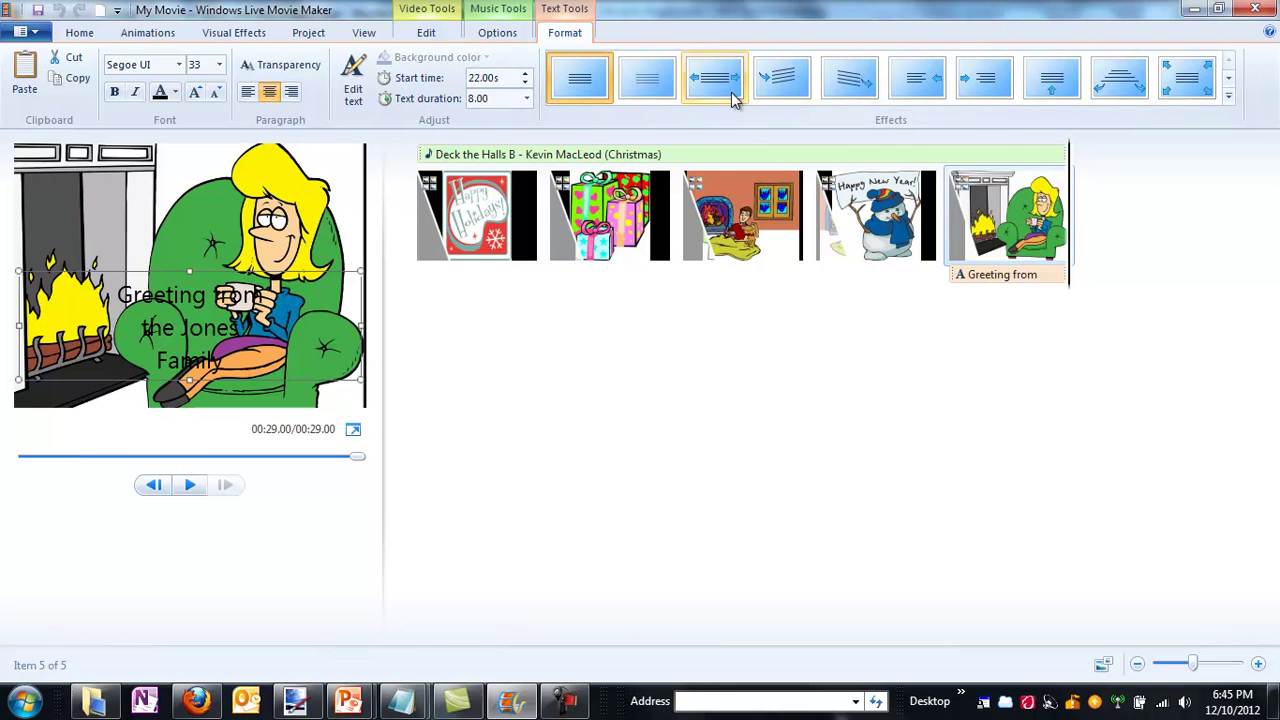
Apply an animated text effect to the caption, then switch effects and preview playback
click(704, 92)
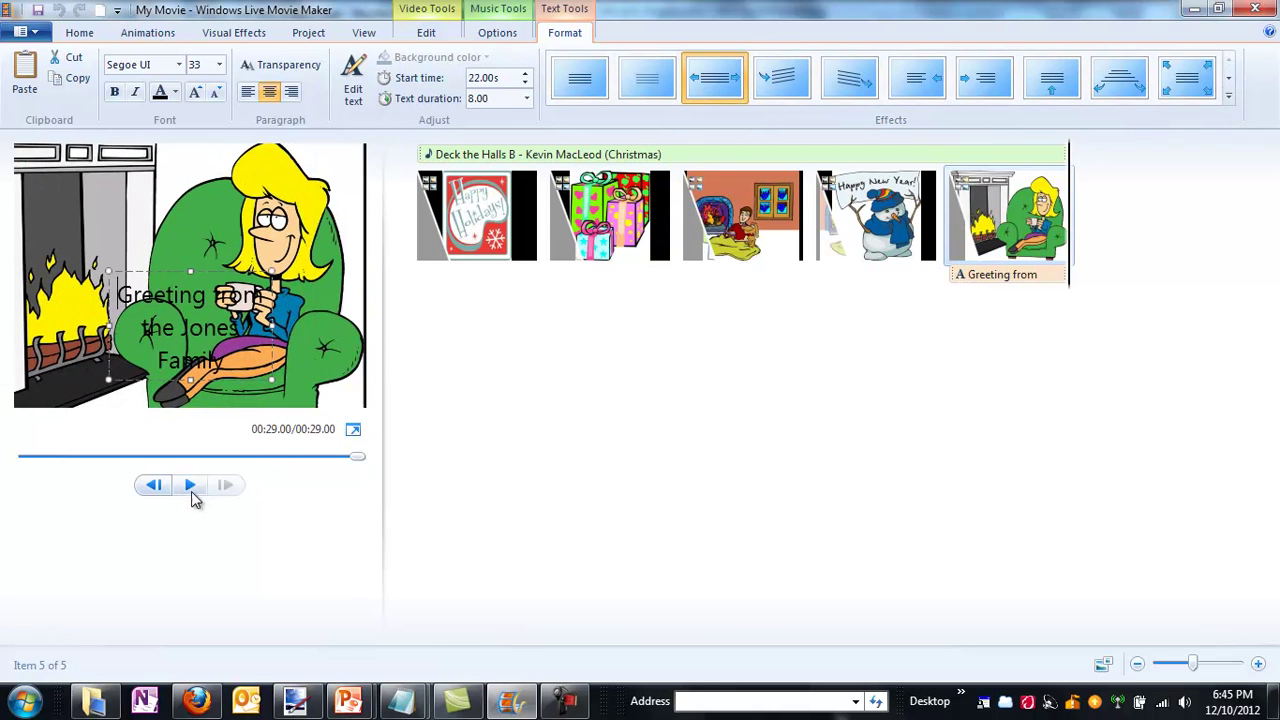
click(190, 486)
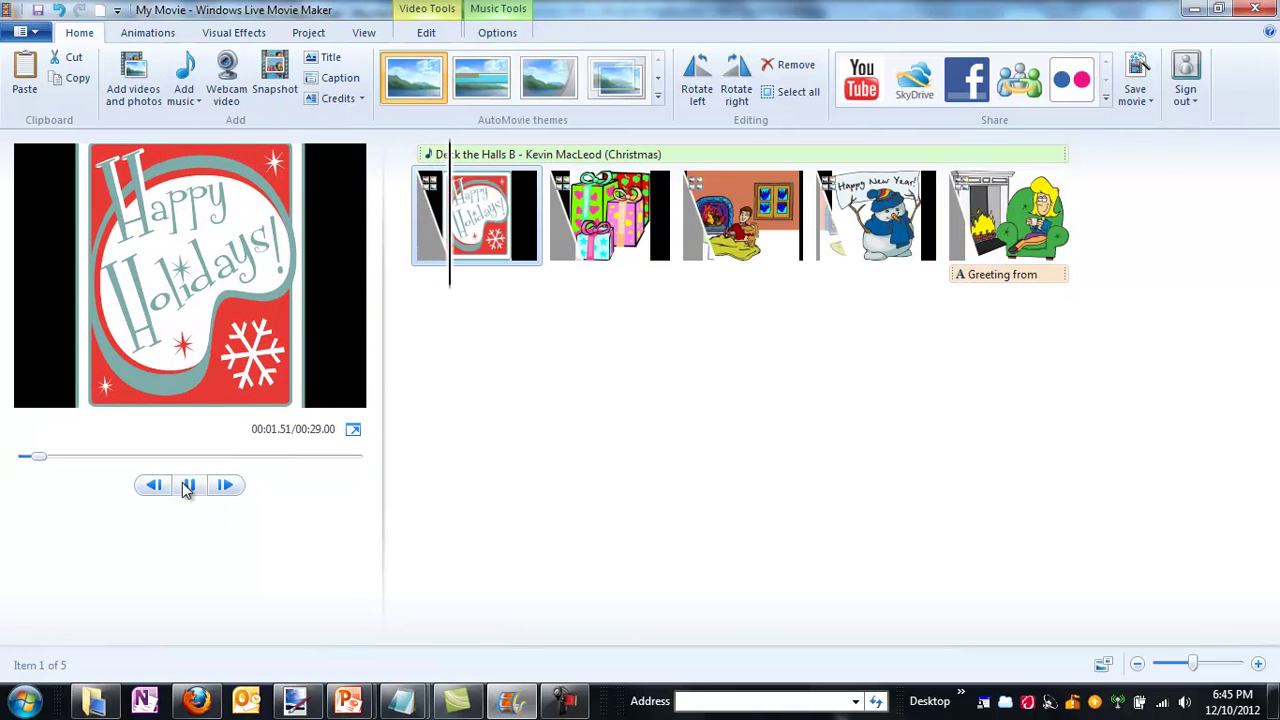
click(189, 485)
click(963, 275)
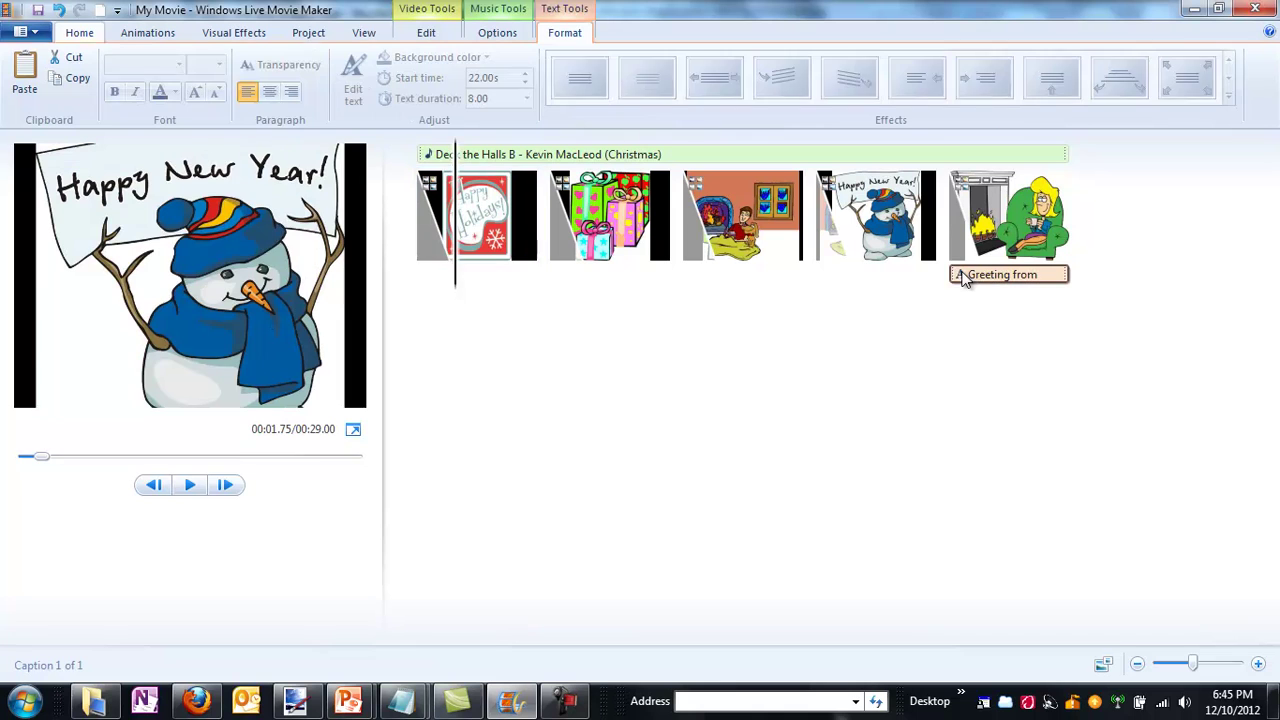
click(1107, 92)
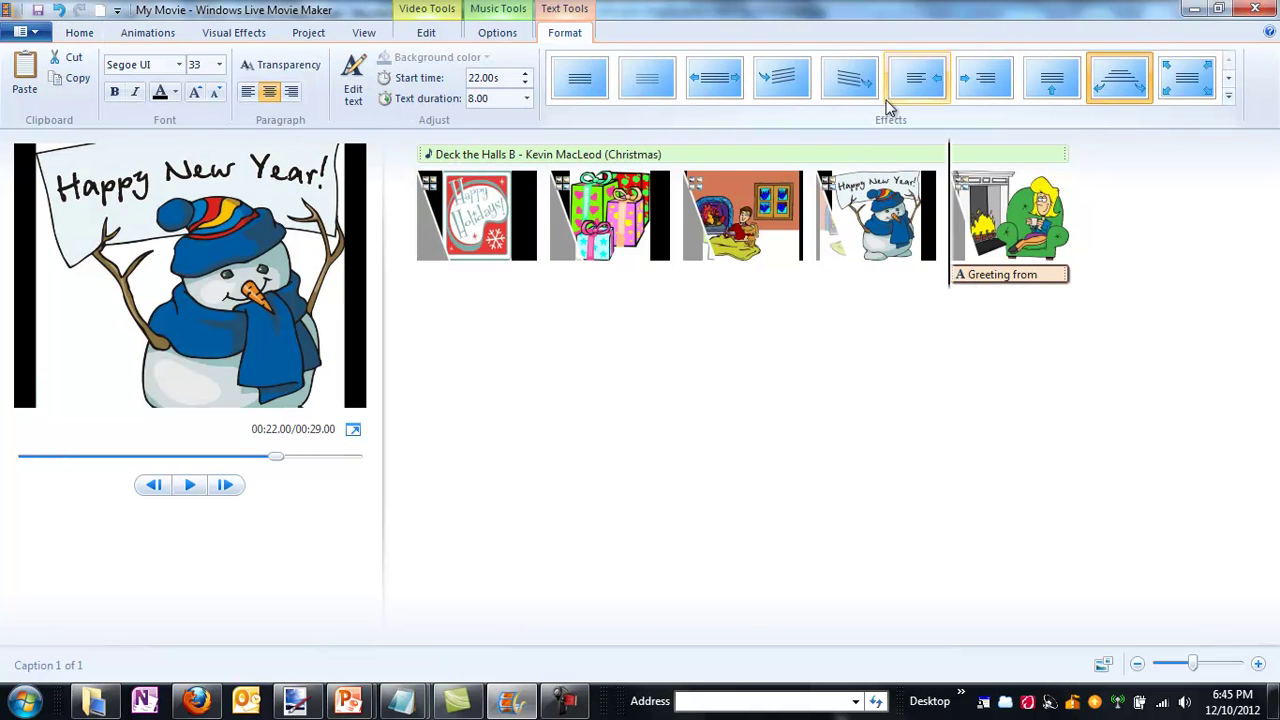
click(190, 485)
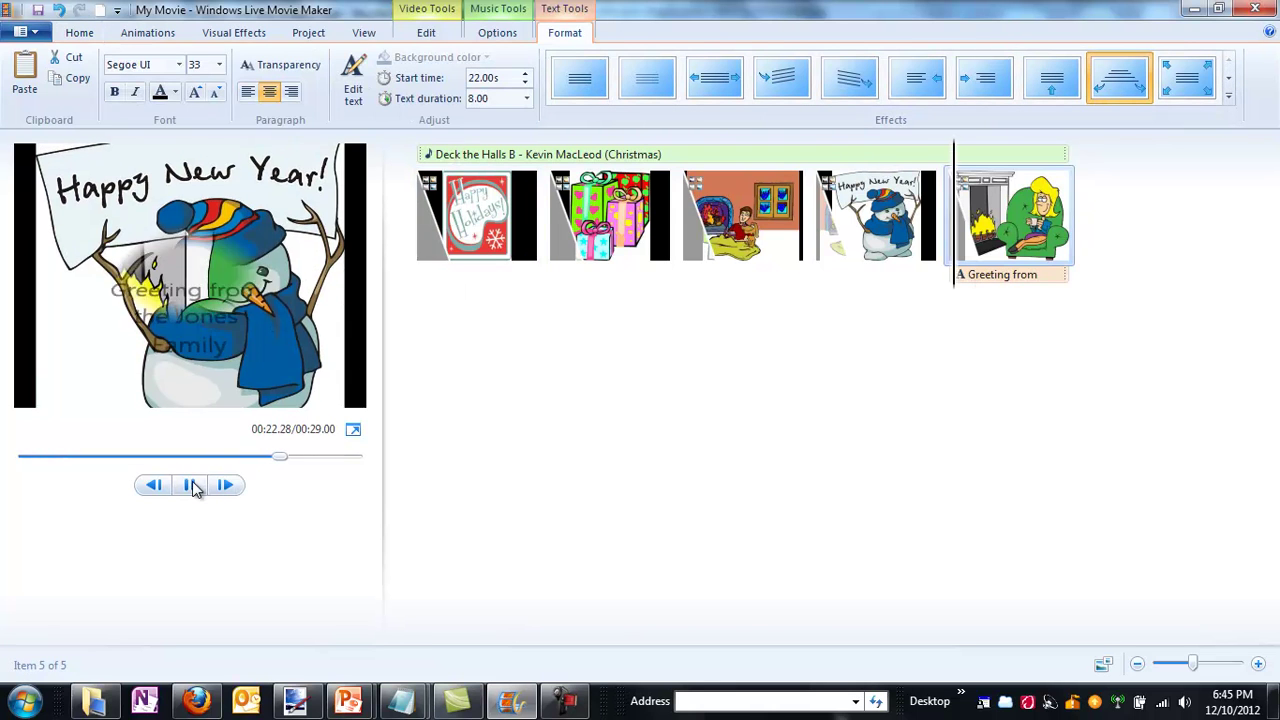
Make the greeting caption text red and bold
click(192, 486)
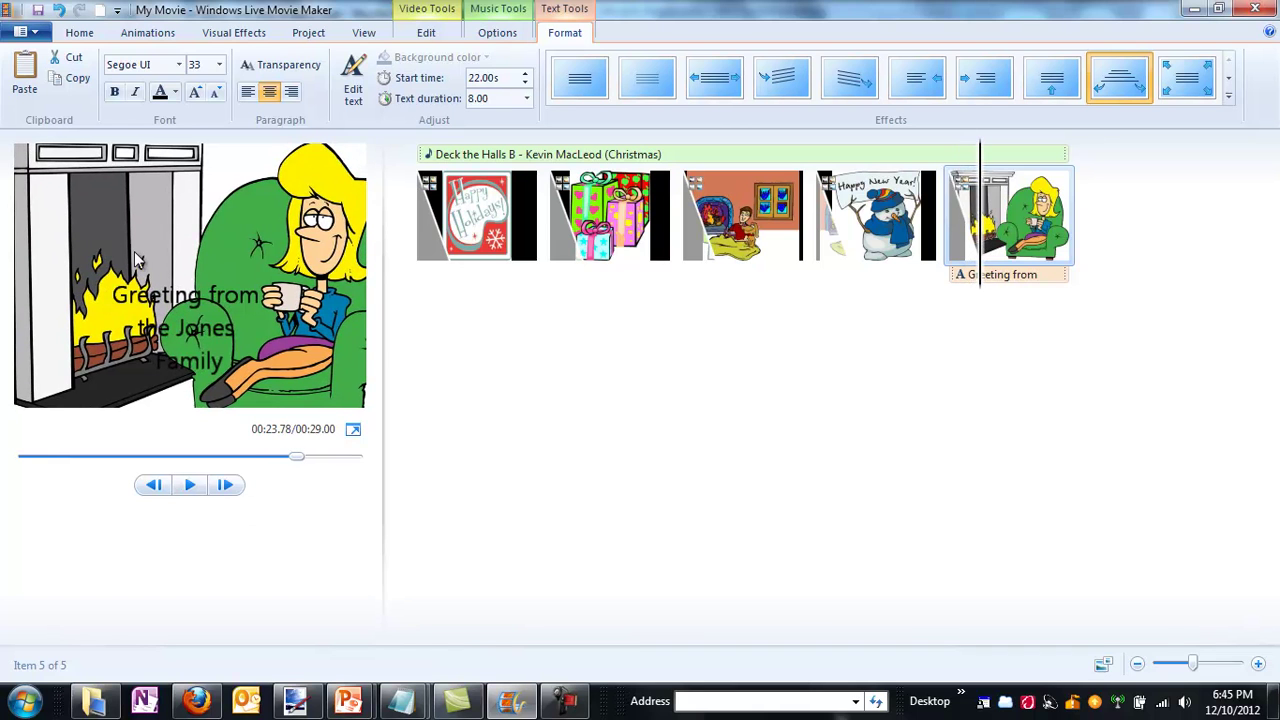
drag(118, 295, 320, 360)
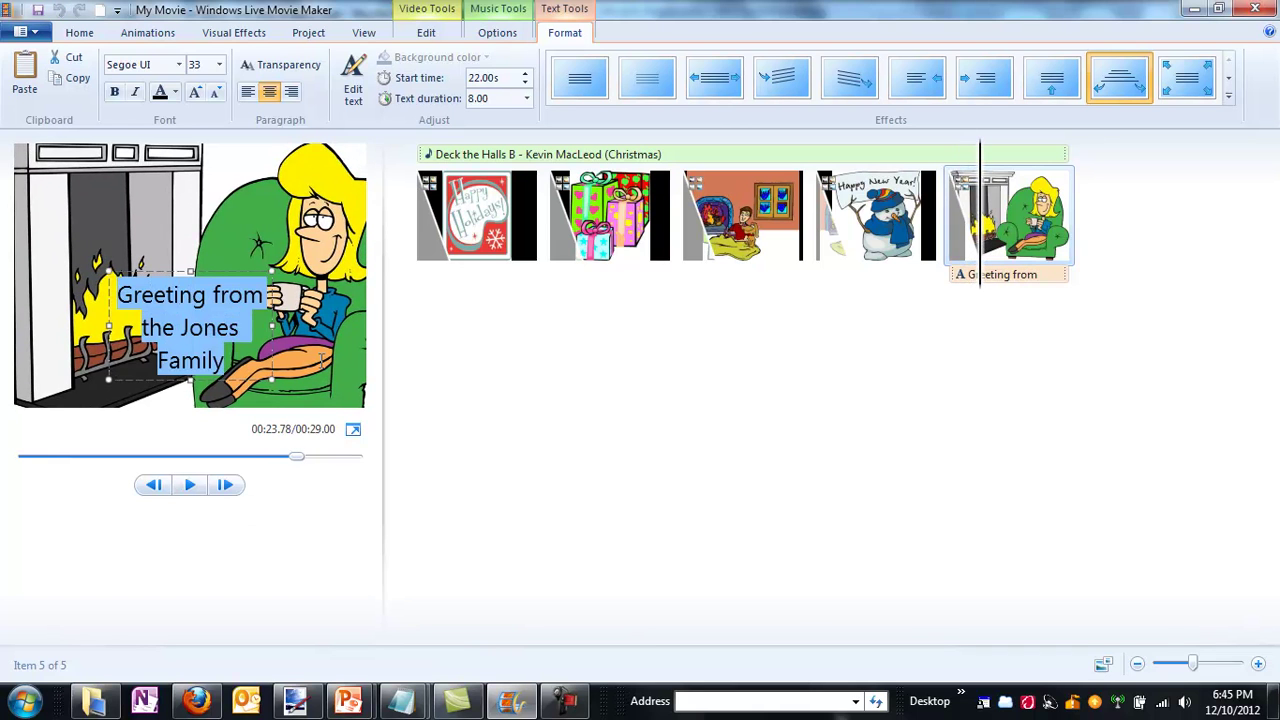
click(176, 91)
click(177, 162)
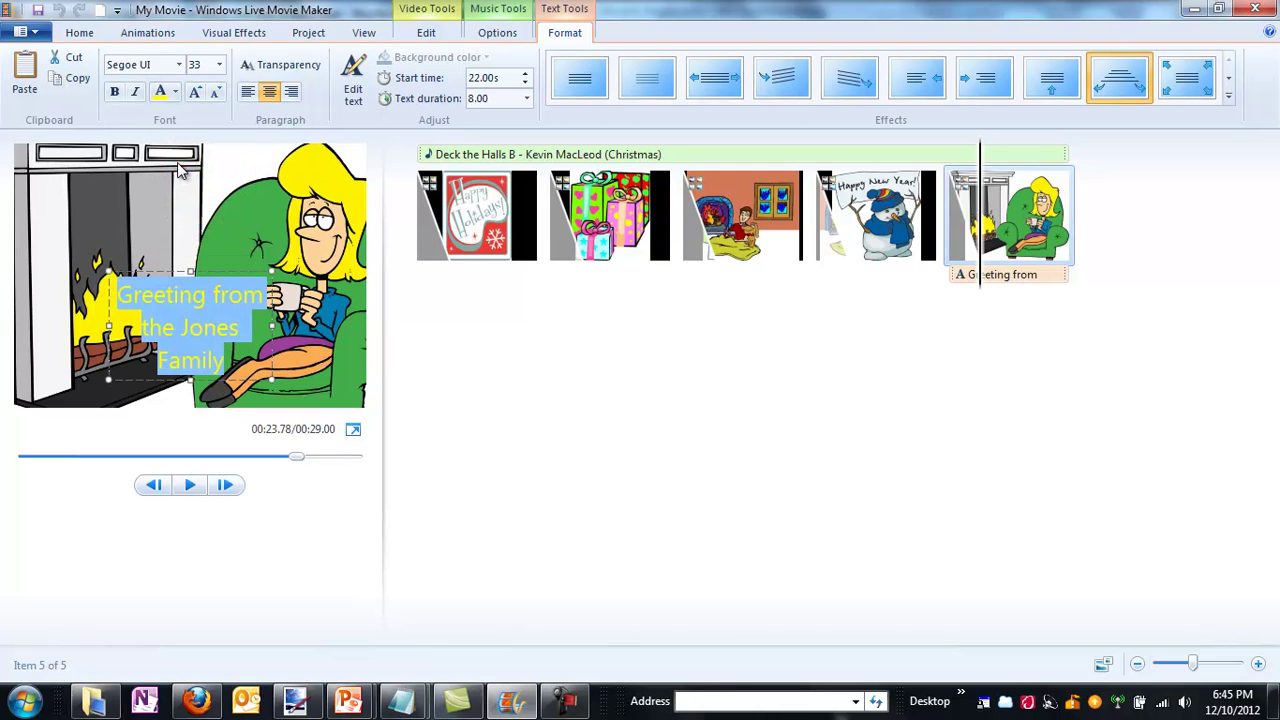
click(176, 91)
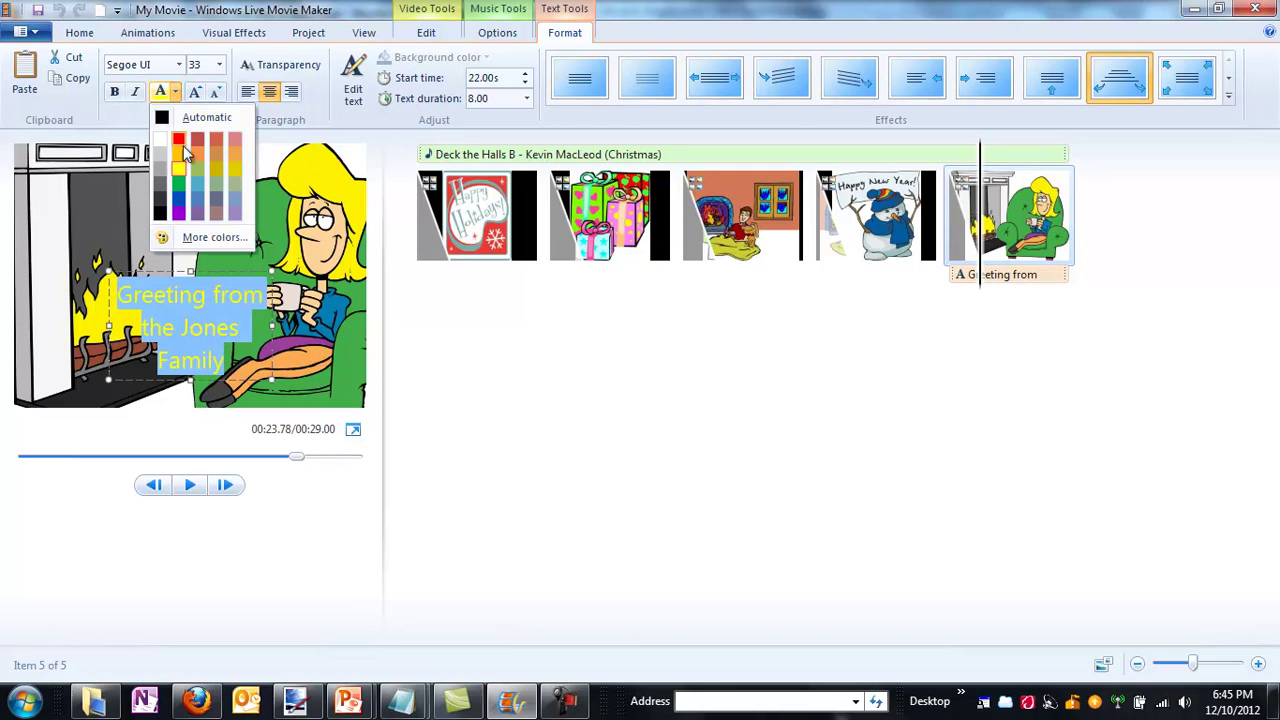
click(179, 140)
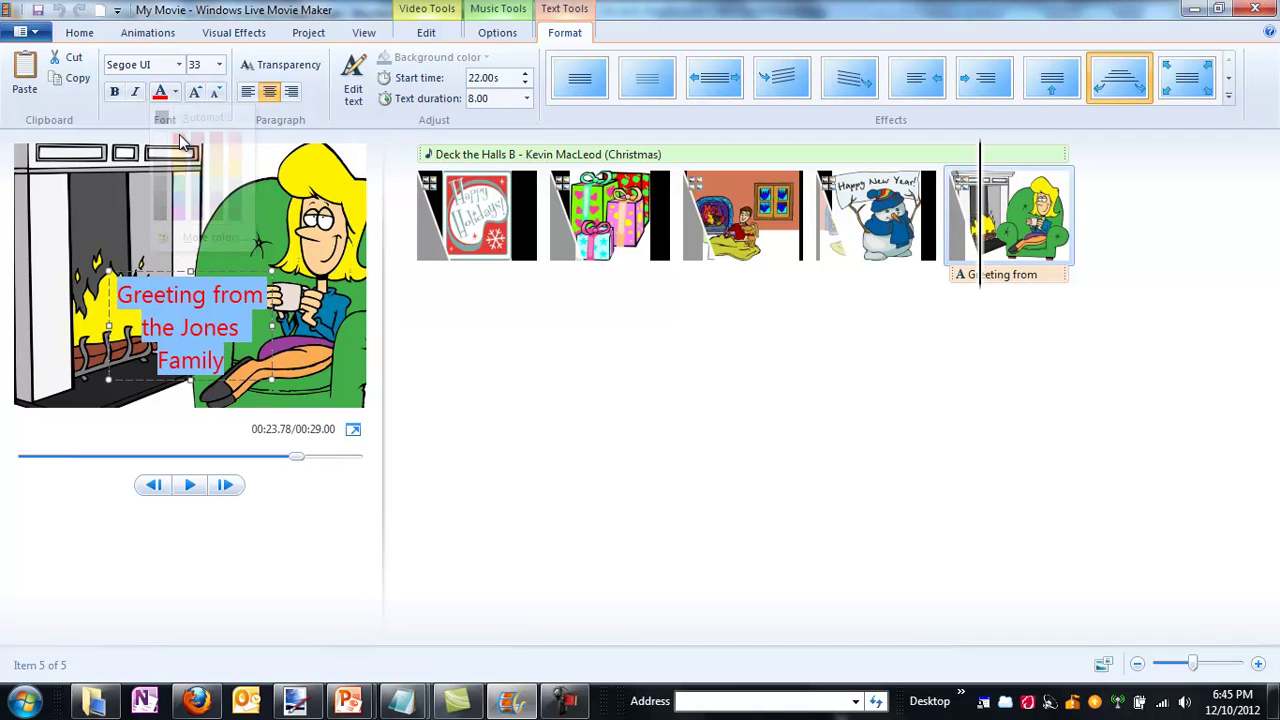
click(113, 92)
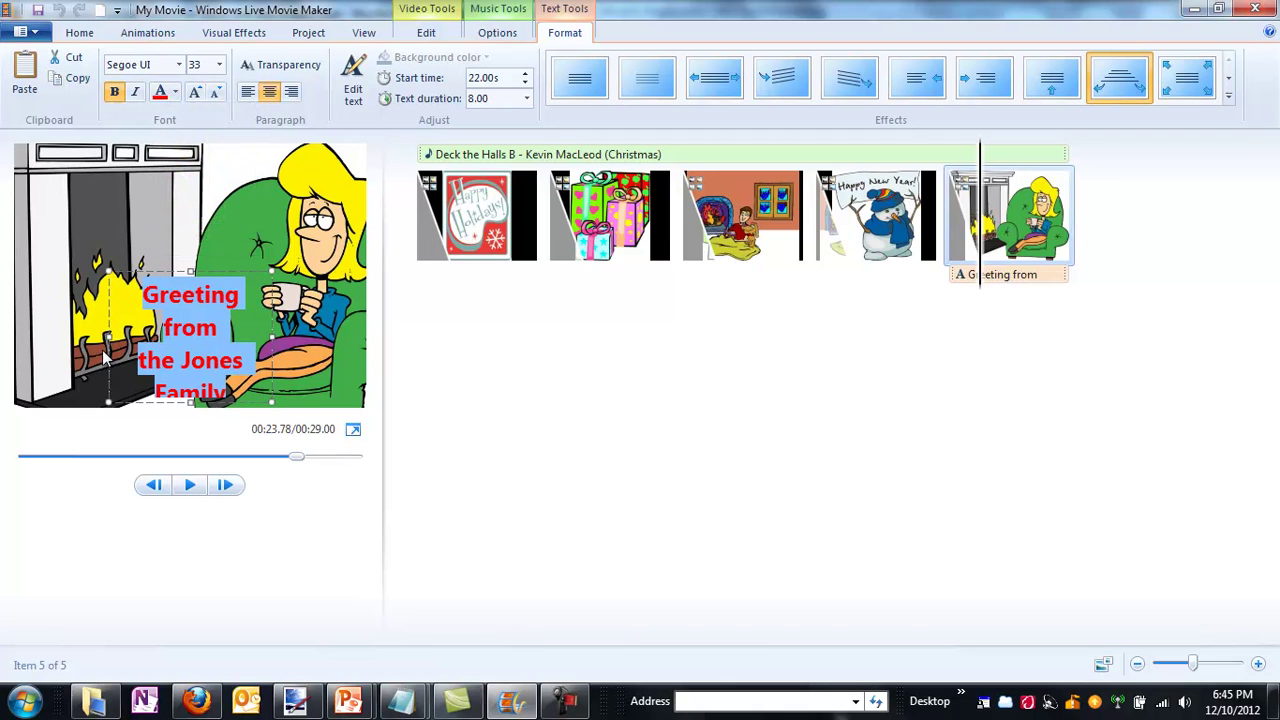
Widen the caption box on both sides to span the fireplace picture
drag(107, 335, 28, 316)
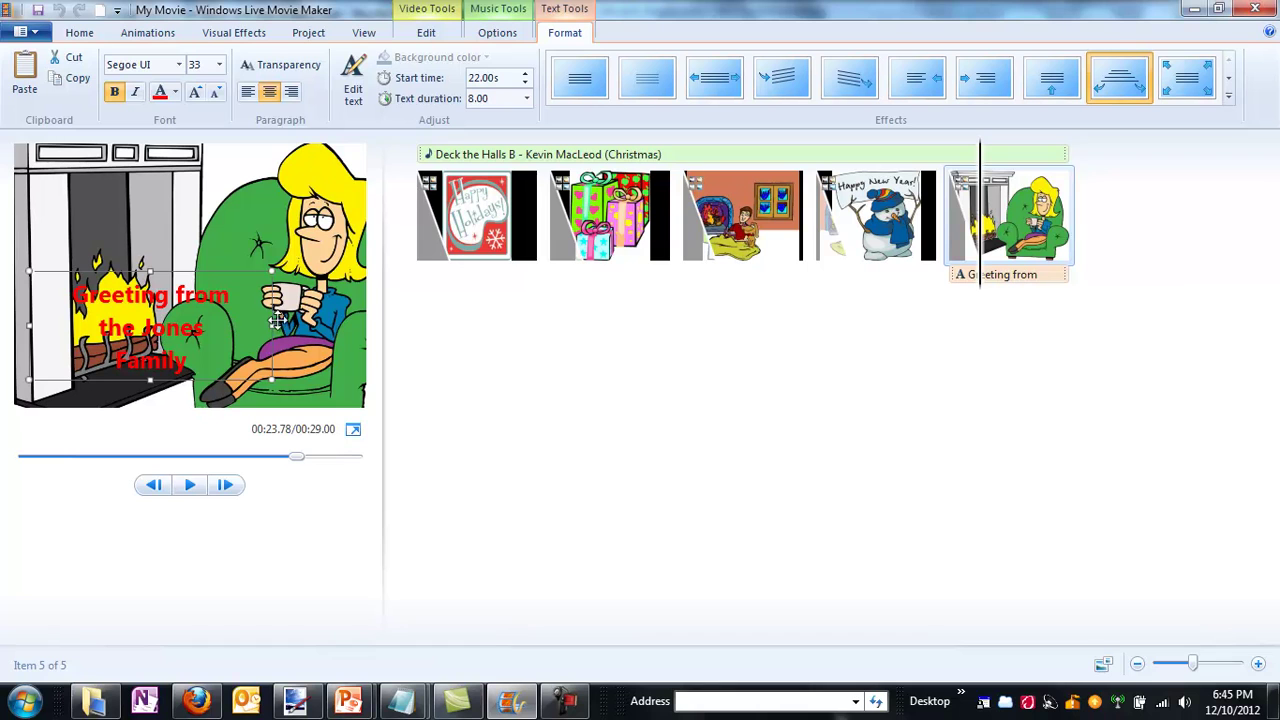
drag(271, 323, 370, 316)
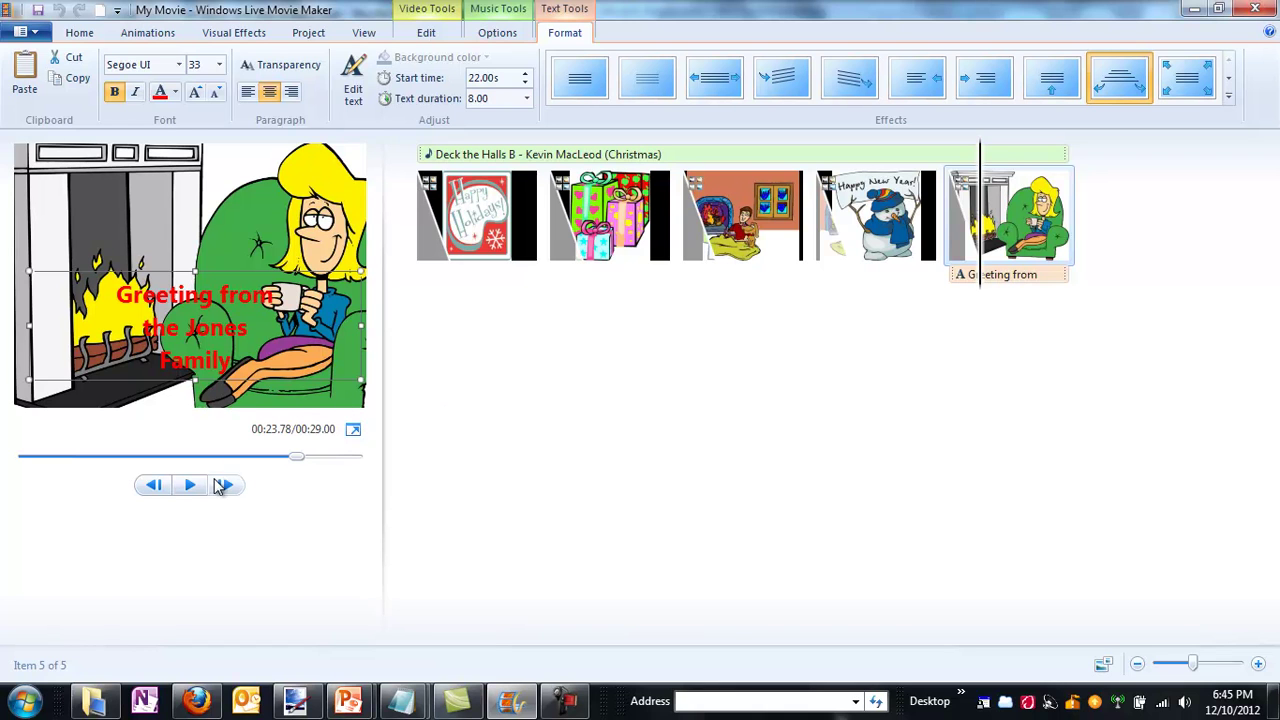
click(1000, 275)
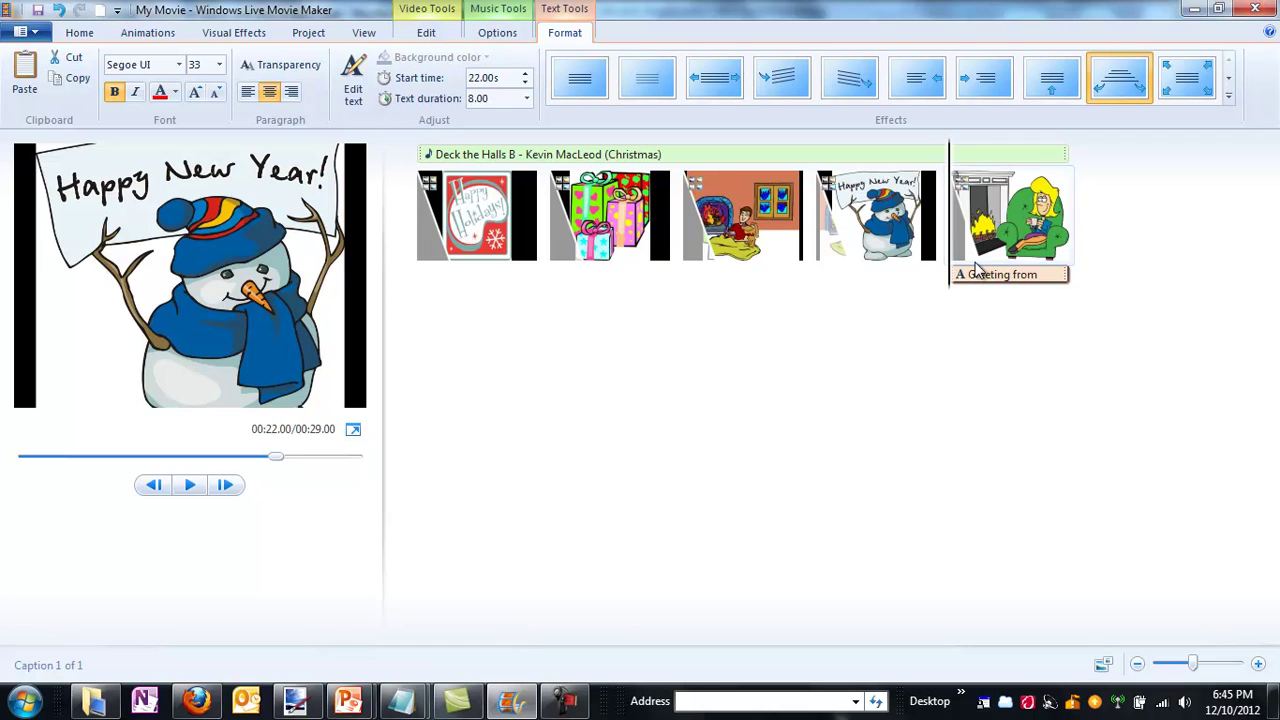
Move the greeting caption to start at 5.50 s on the gift-boxes picture and preview from the start
drag(982, 279, 556, 285)
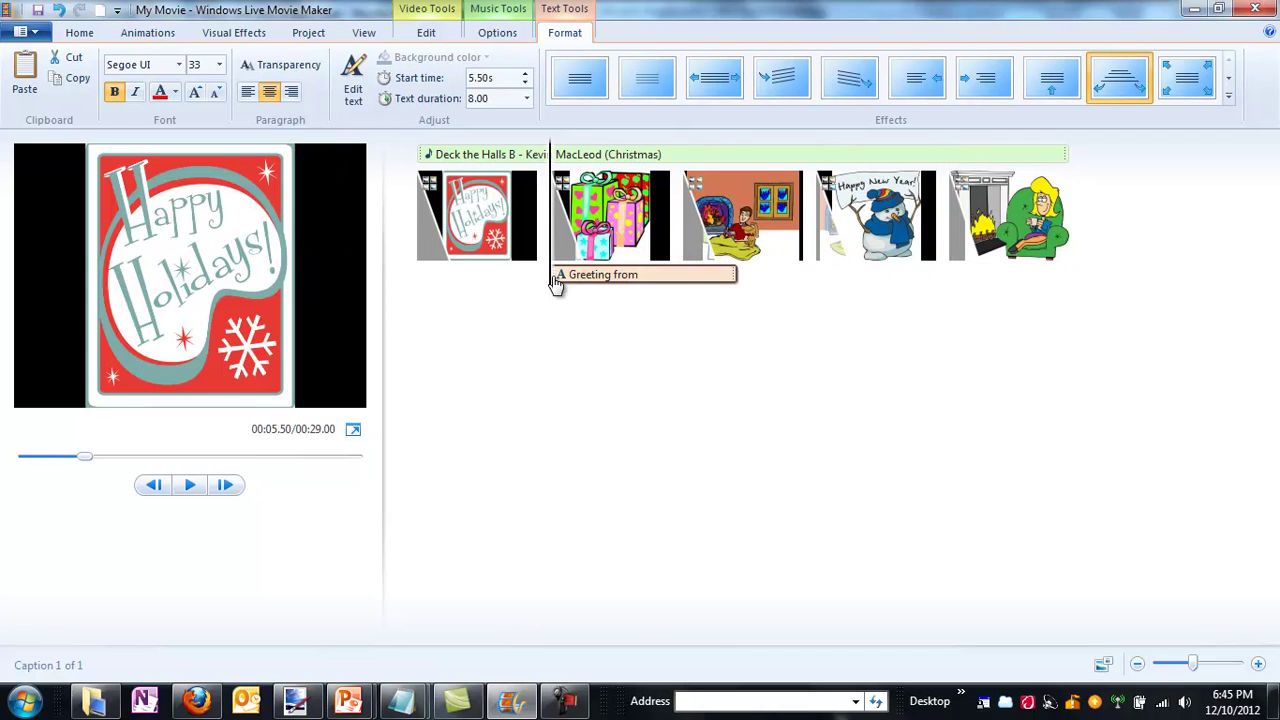
click(445, 214)
click(190, 485)
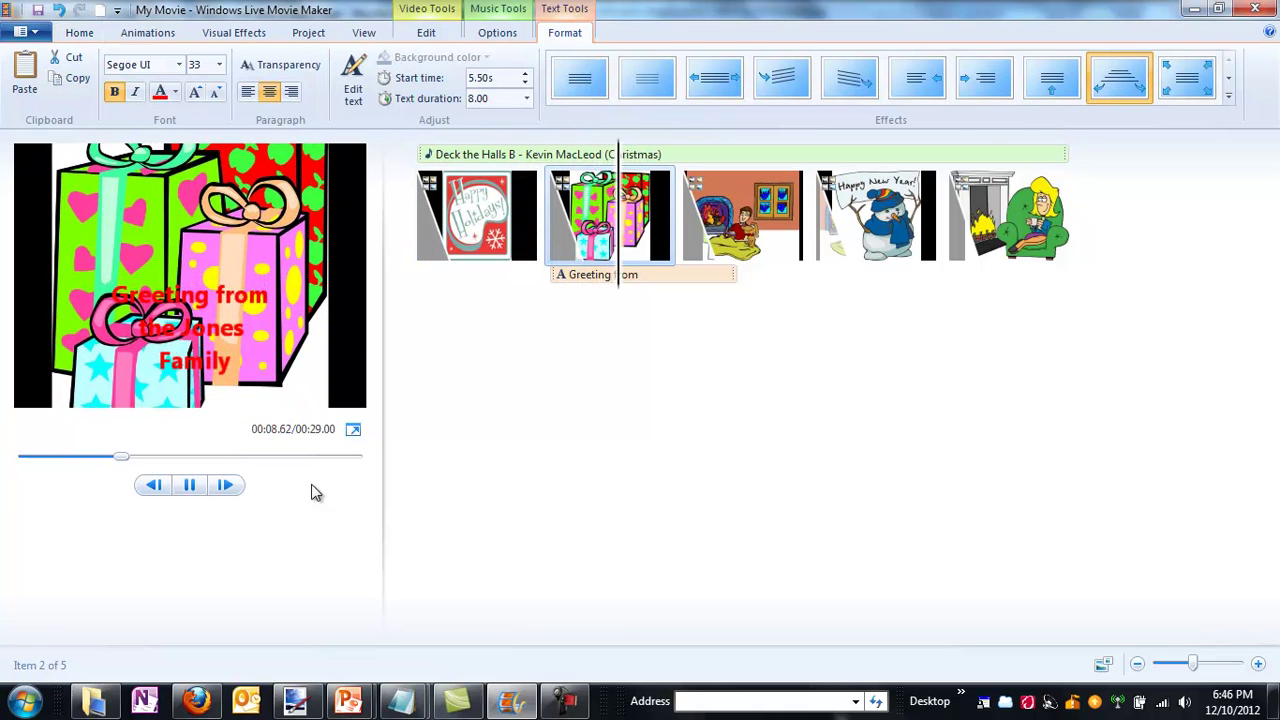
click(190, 485)
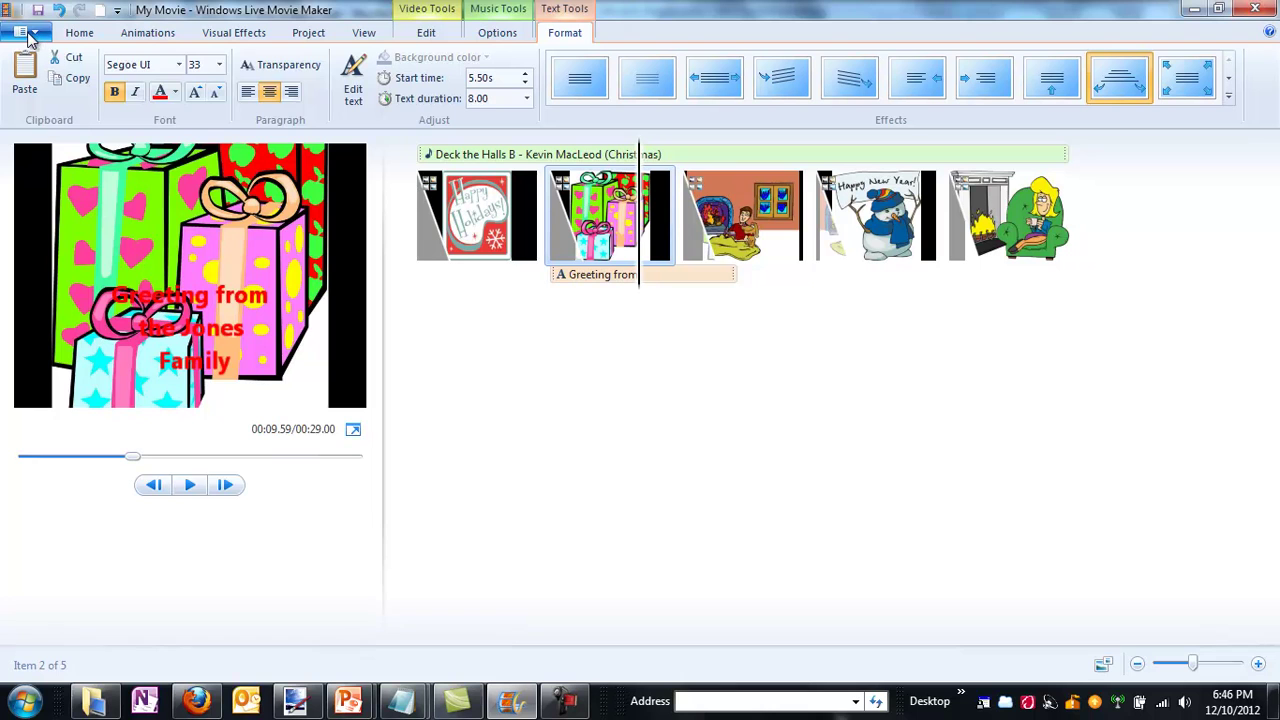
click(27, 33)
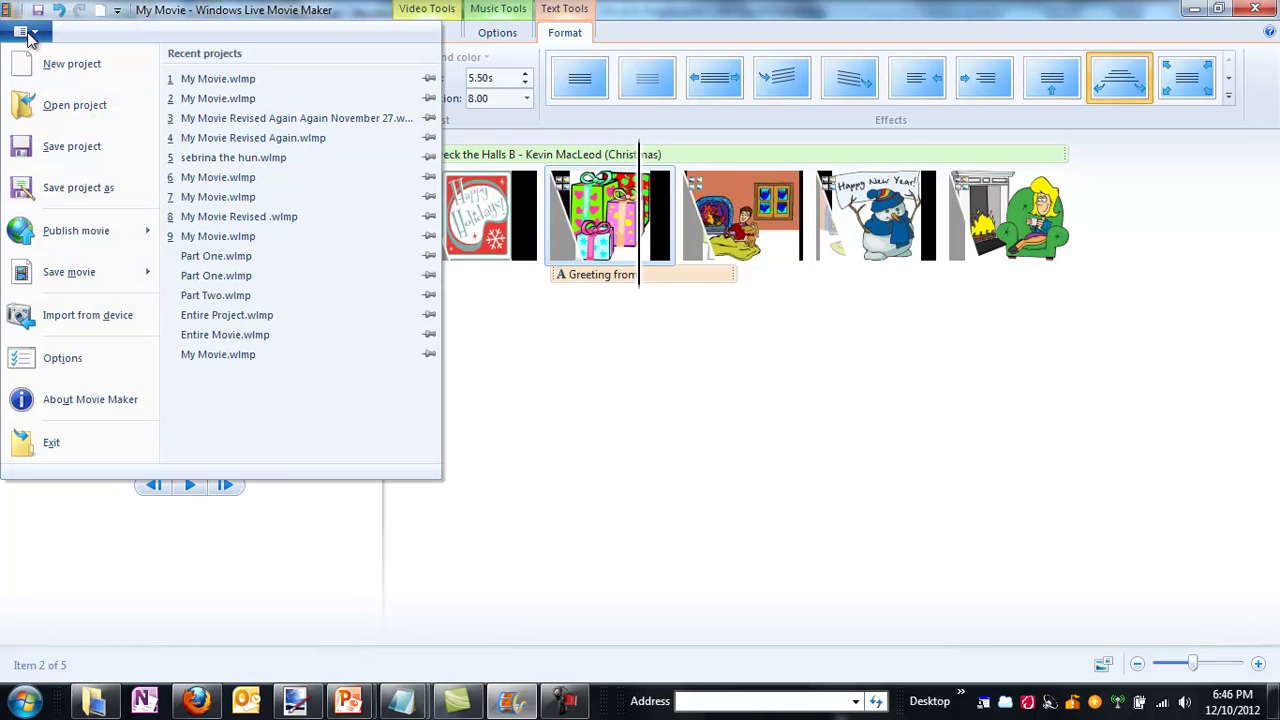
mouse_move(84, 277)
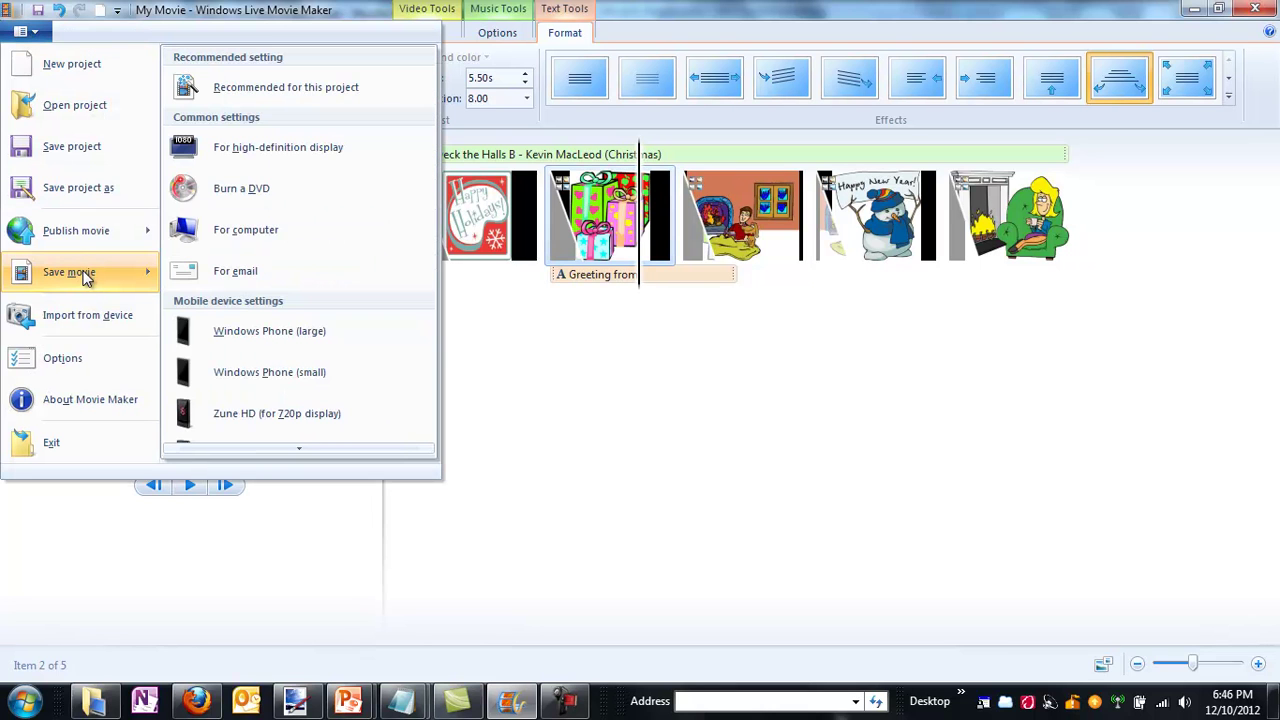
click(322, 92)
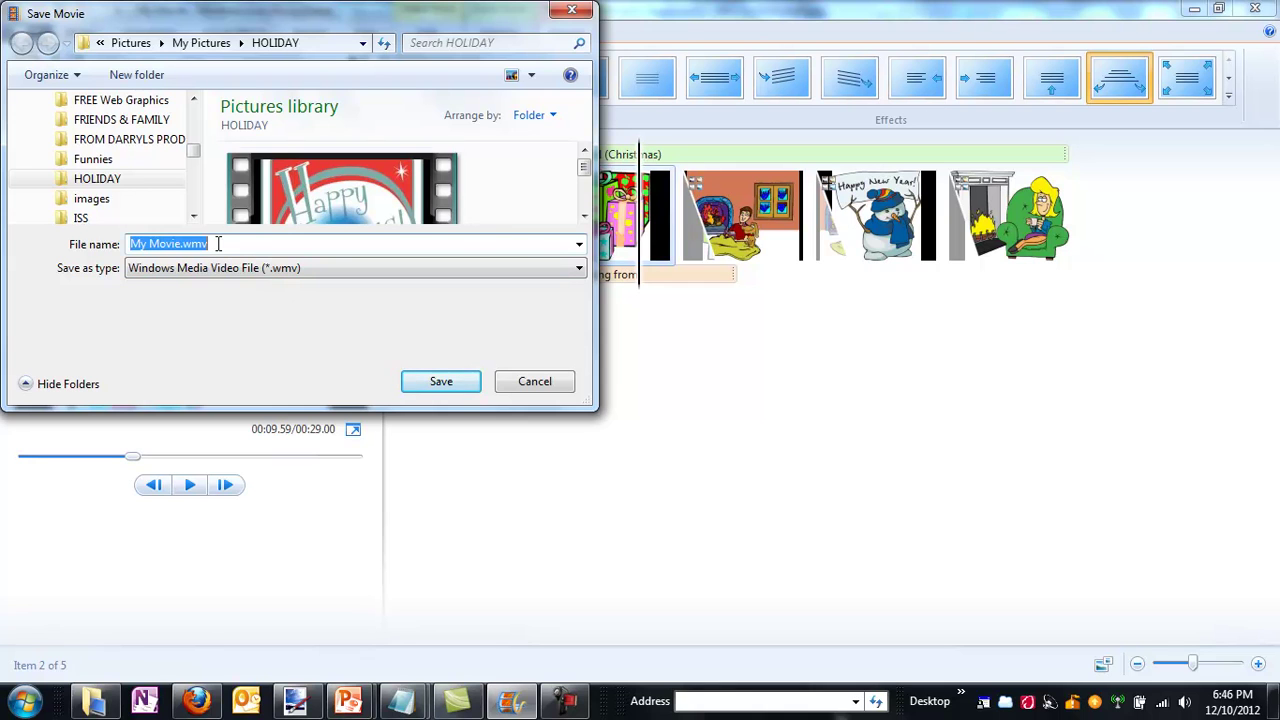
click(584, 216)
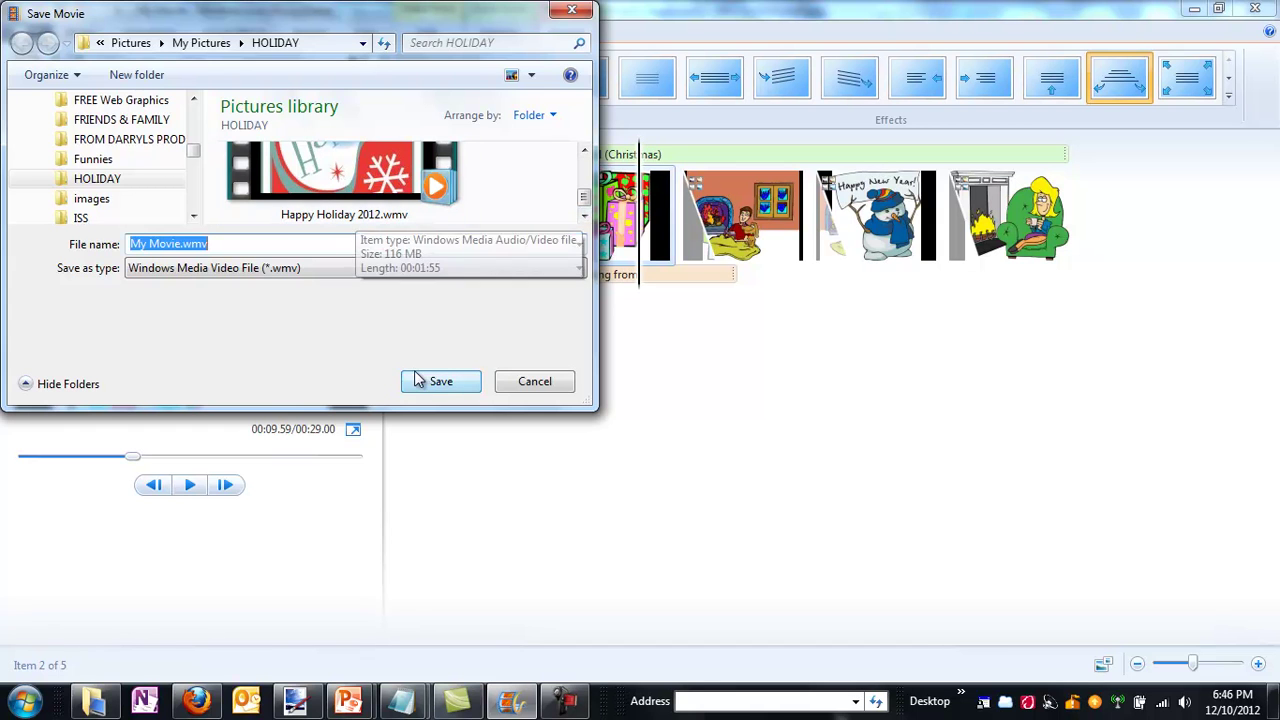
click(534, 381)
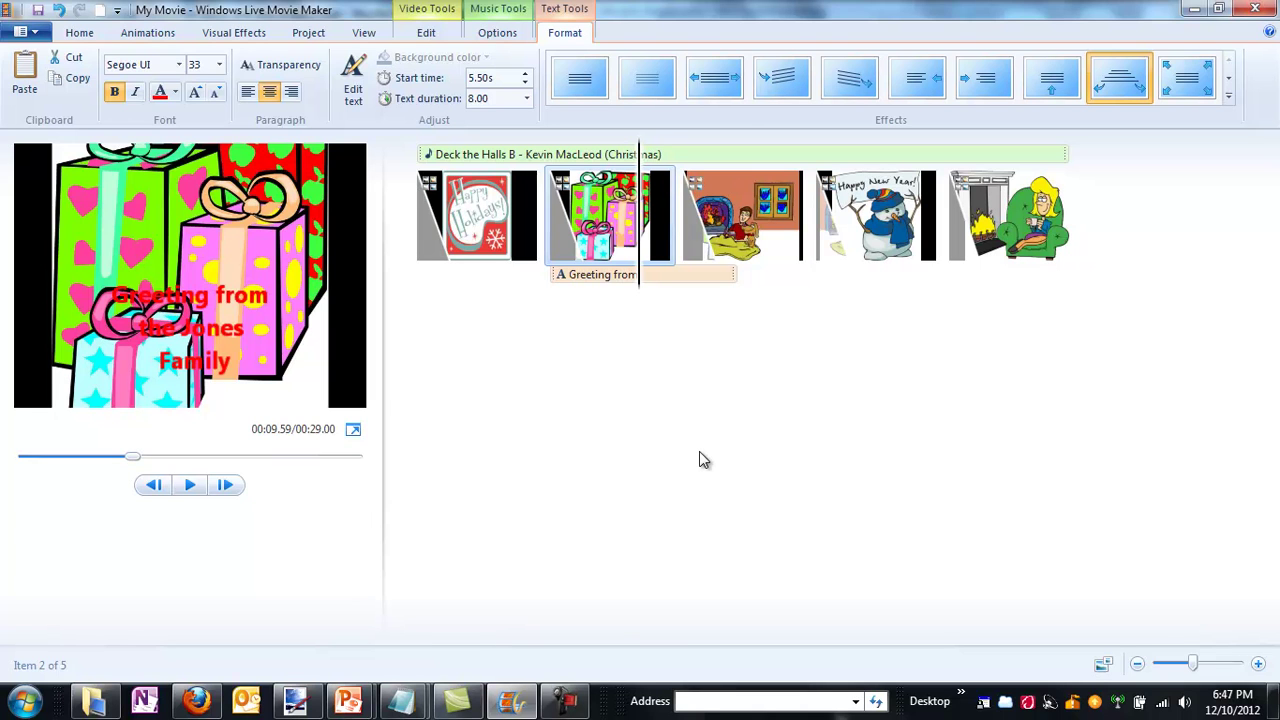
Go to youtube.com in the web browser
click(196, 700)
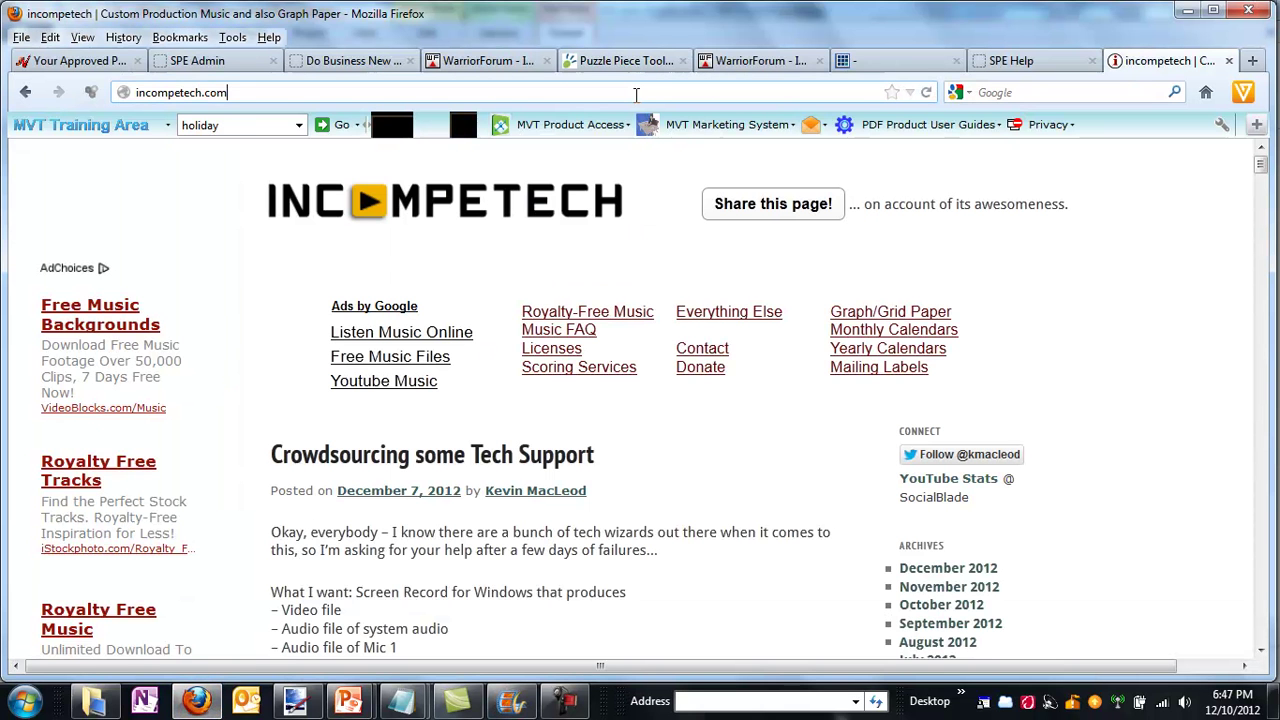
click(636, 94)
text(youtube.com/)
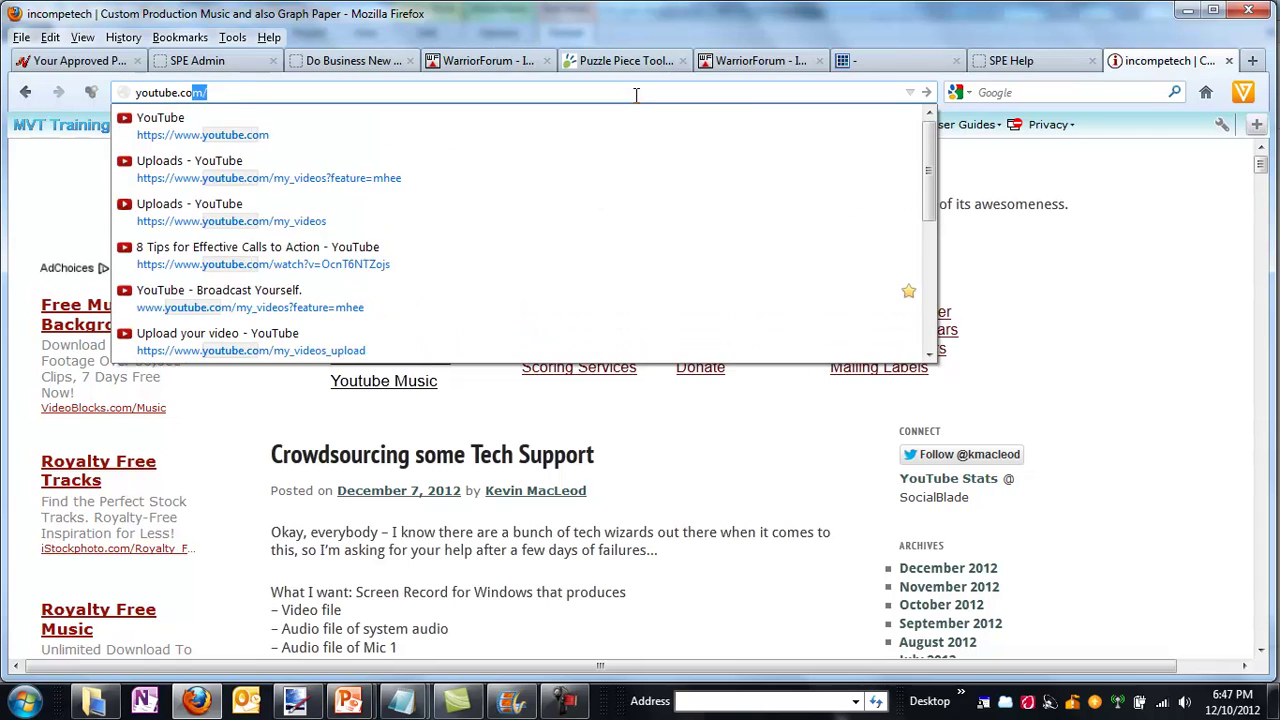
key(Return)
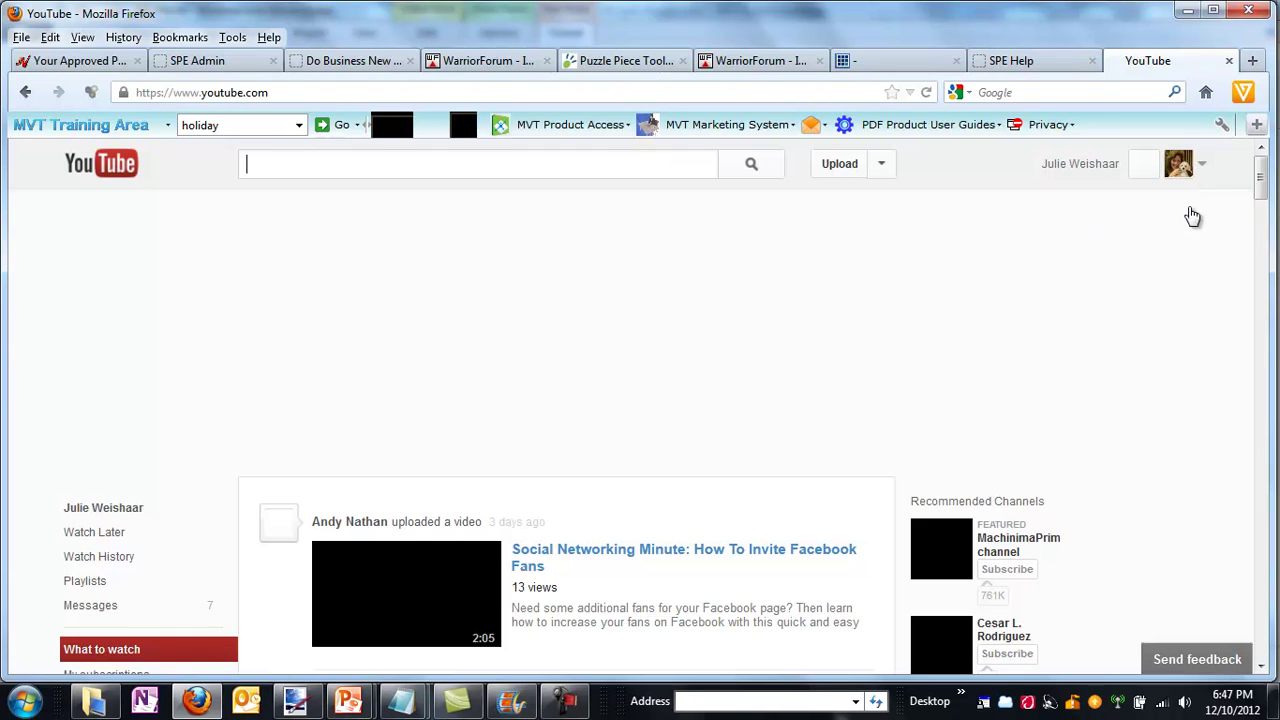
Play the uploaded Happy Holidays! video and pause it at 0:13
click(1190, 166)
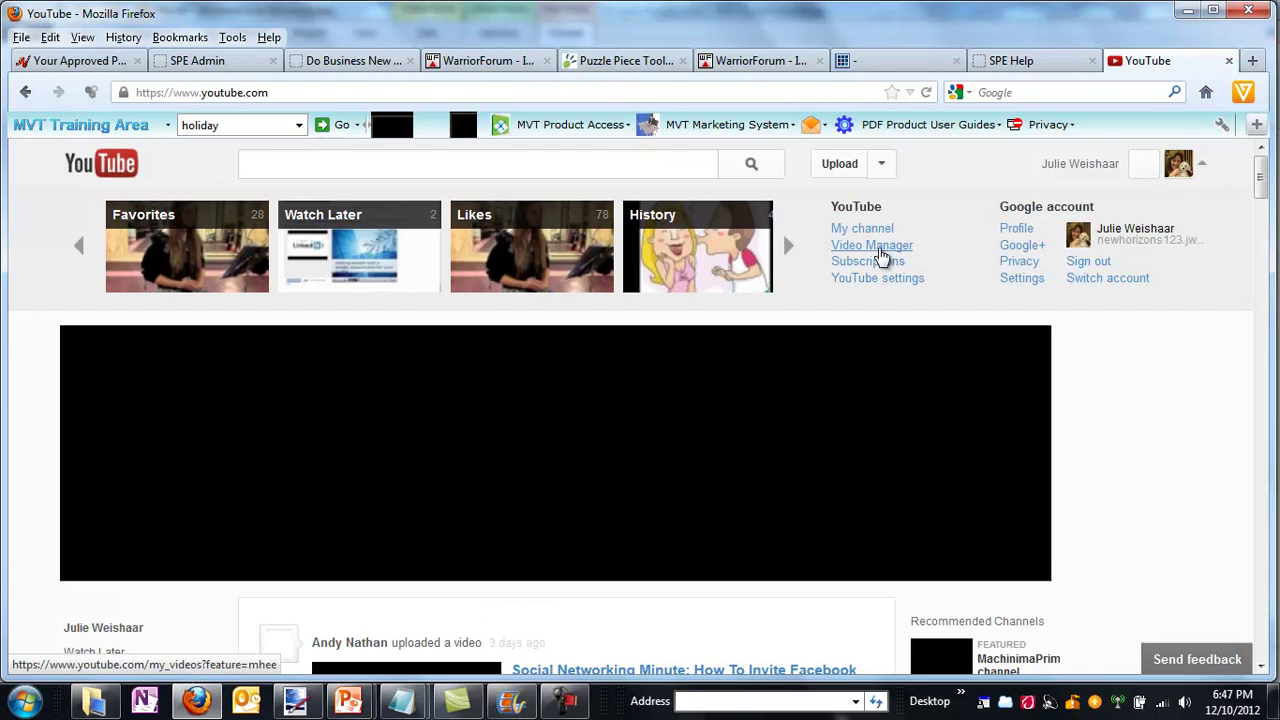
mouse_move(593, 268)
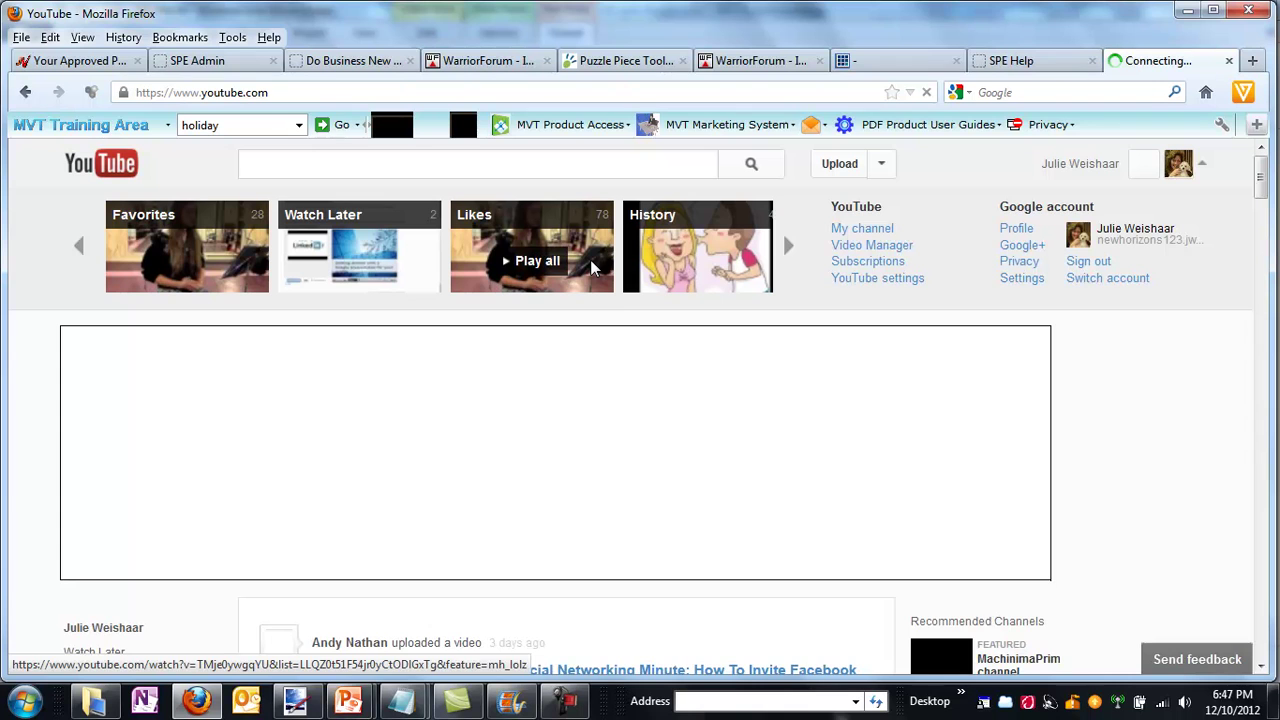
click(857, 251)
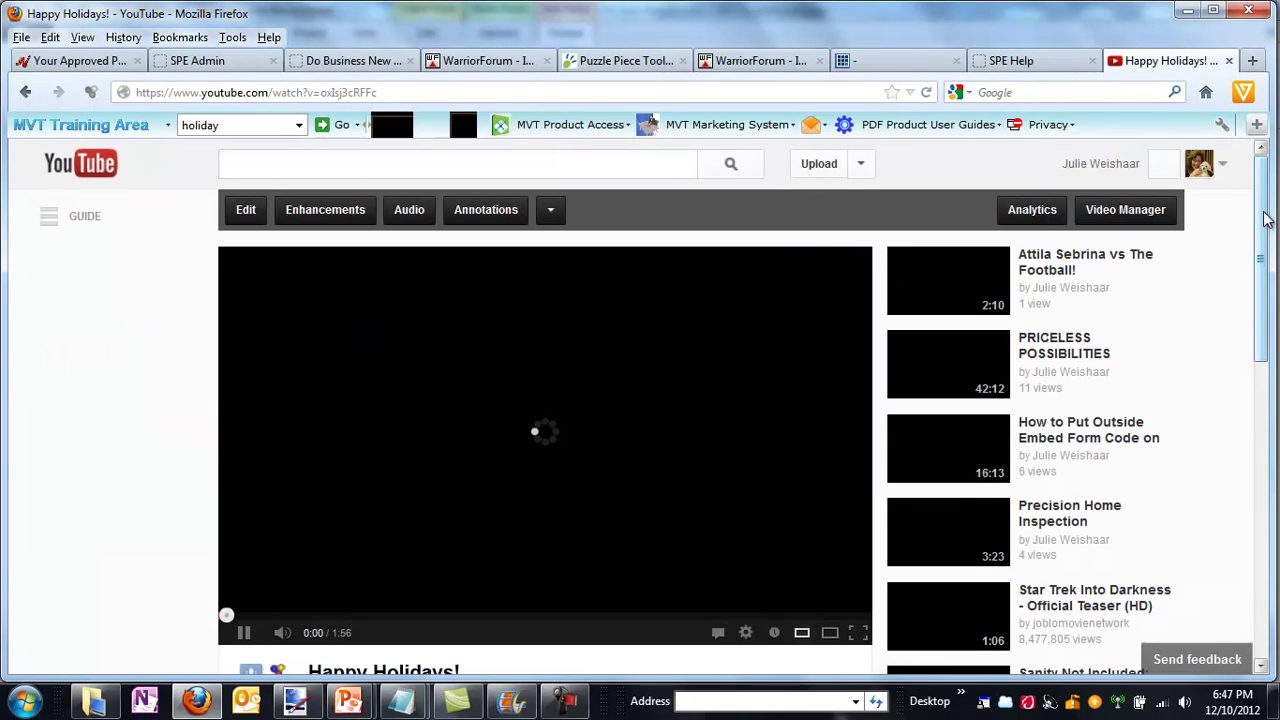
scroll(1266, 240, down, 1)
drag(1266, 235, 1266, 240)
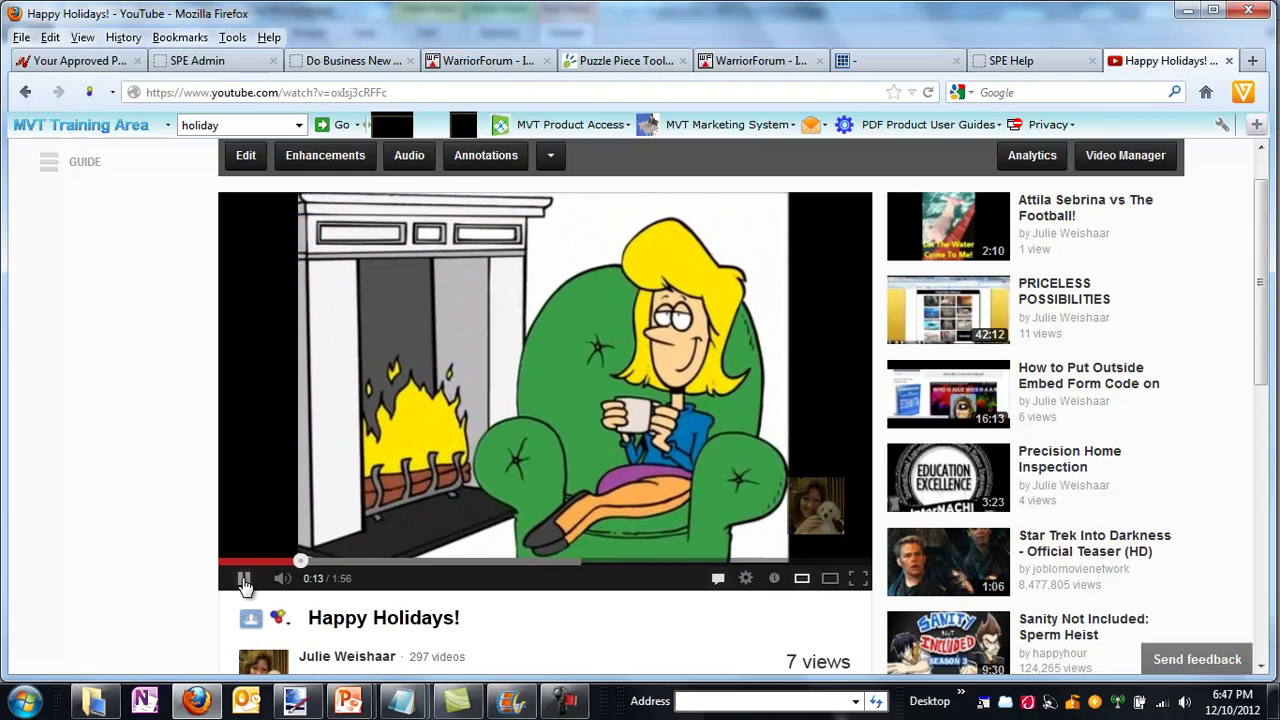
click(244, 580)
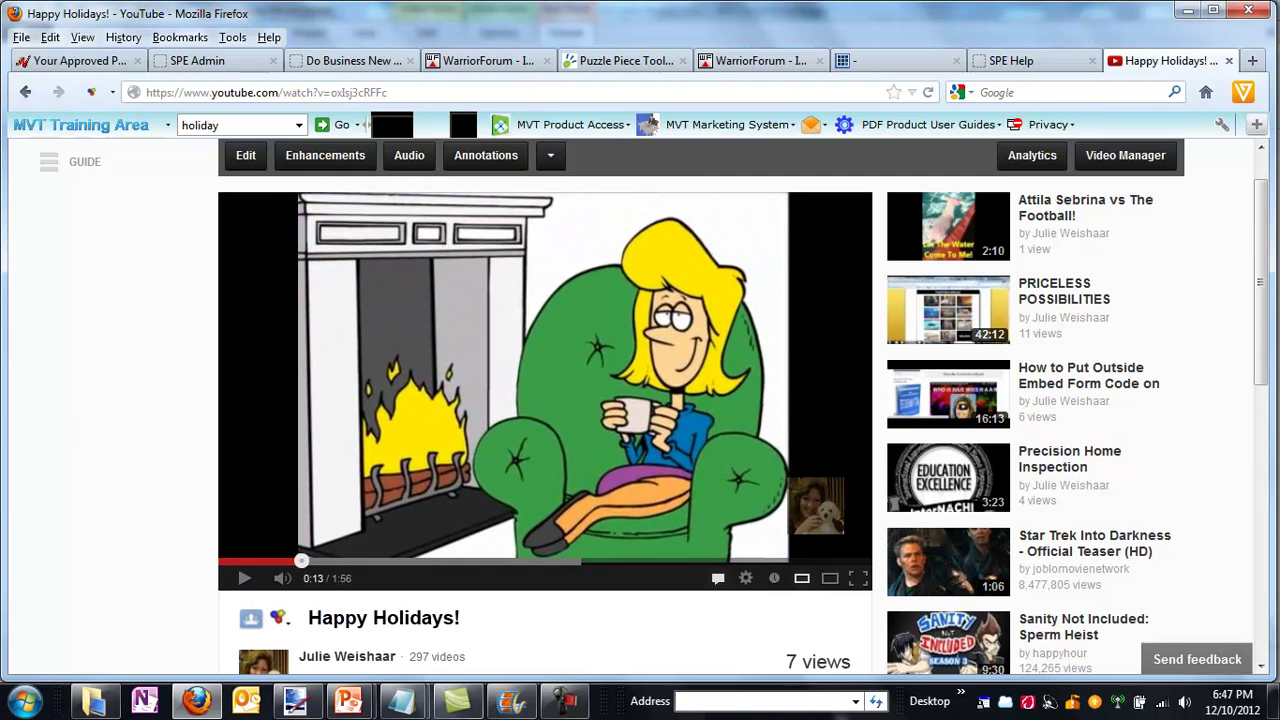